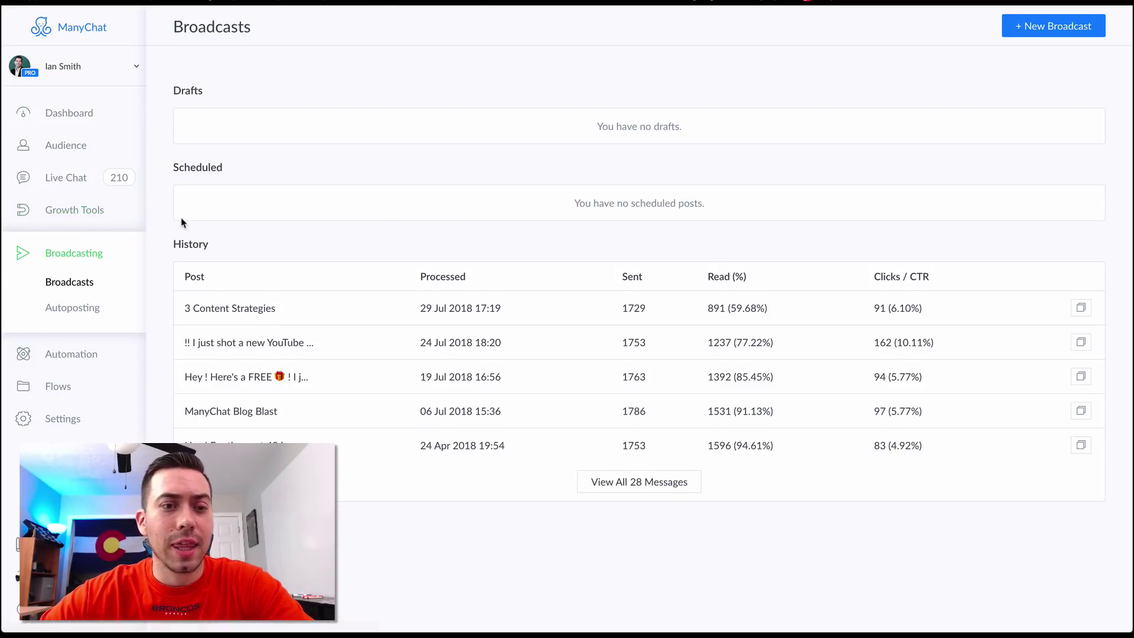
Create a new broadcast draft and place the cursor in the Post's empty text block.
{"action": "left_click", "coordinate": [1052, 27]}
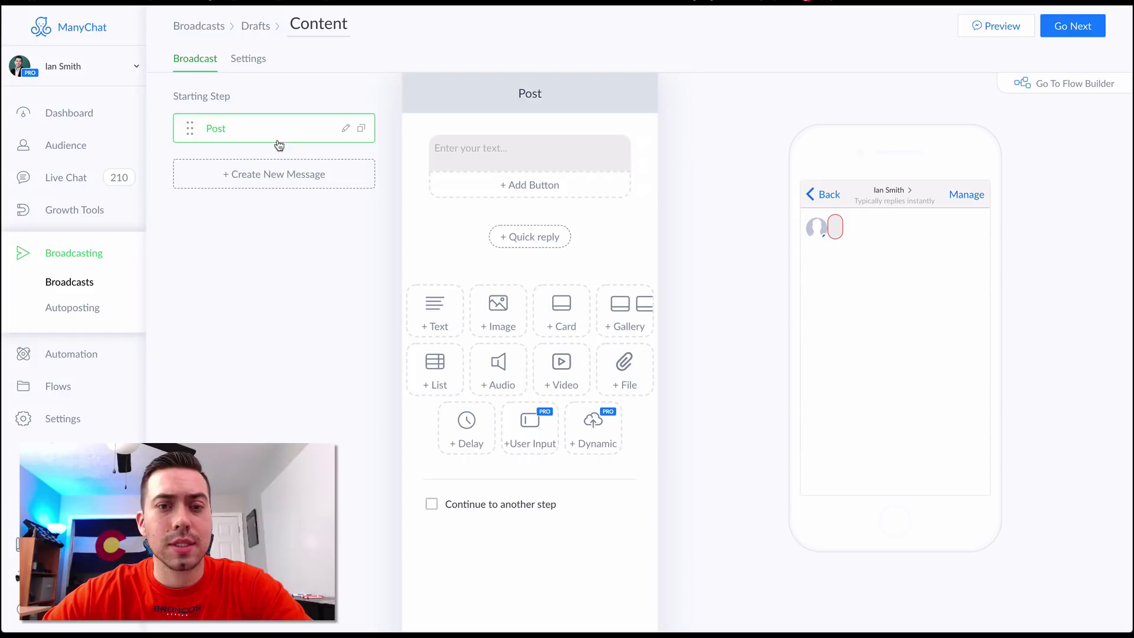
{"action": "left_click", "coordinate": [504, 152]}
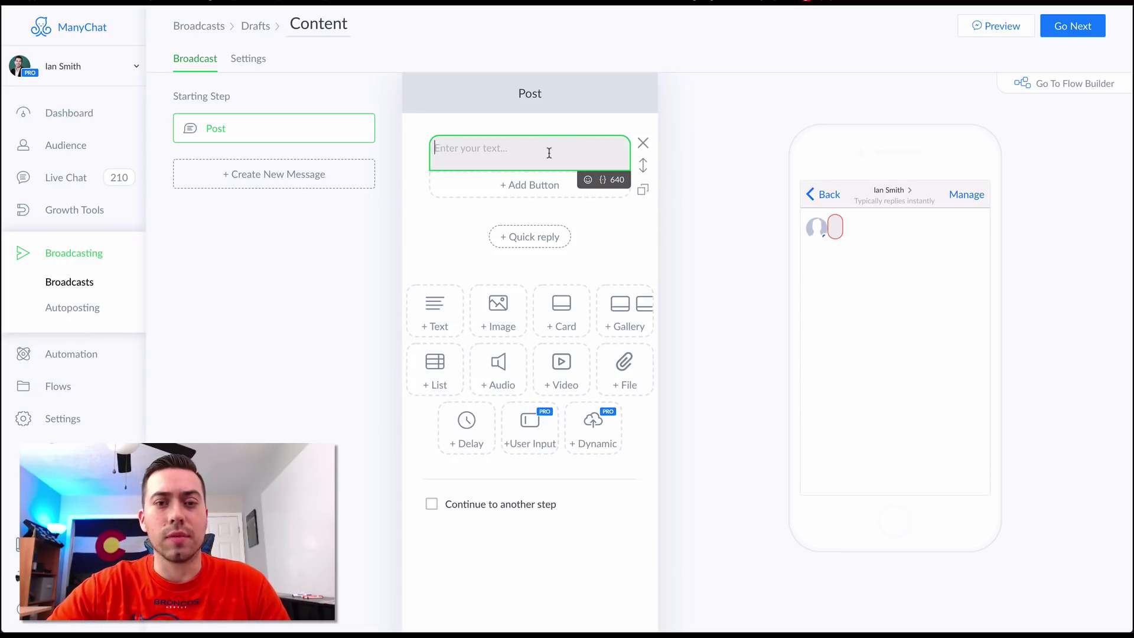
Begin the post with the subscriber's First Name variable followed by '!!'.
{"action": "type", "text": "H"}
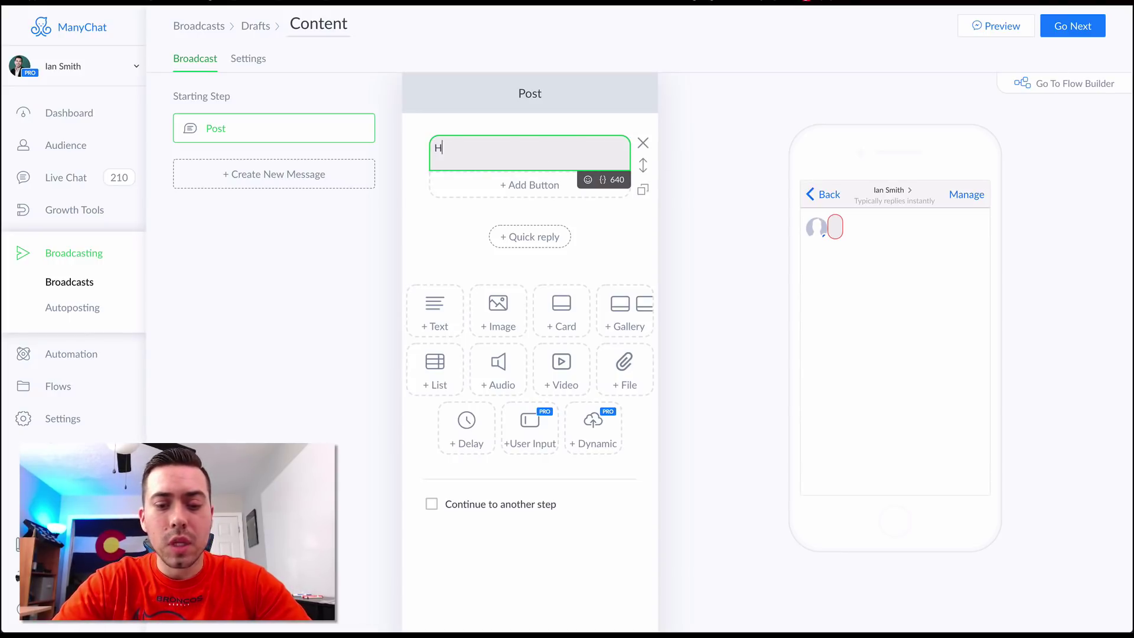
{"action": "type", "text": "ey there!"}
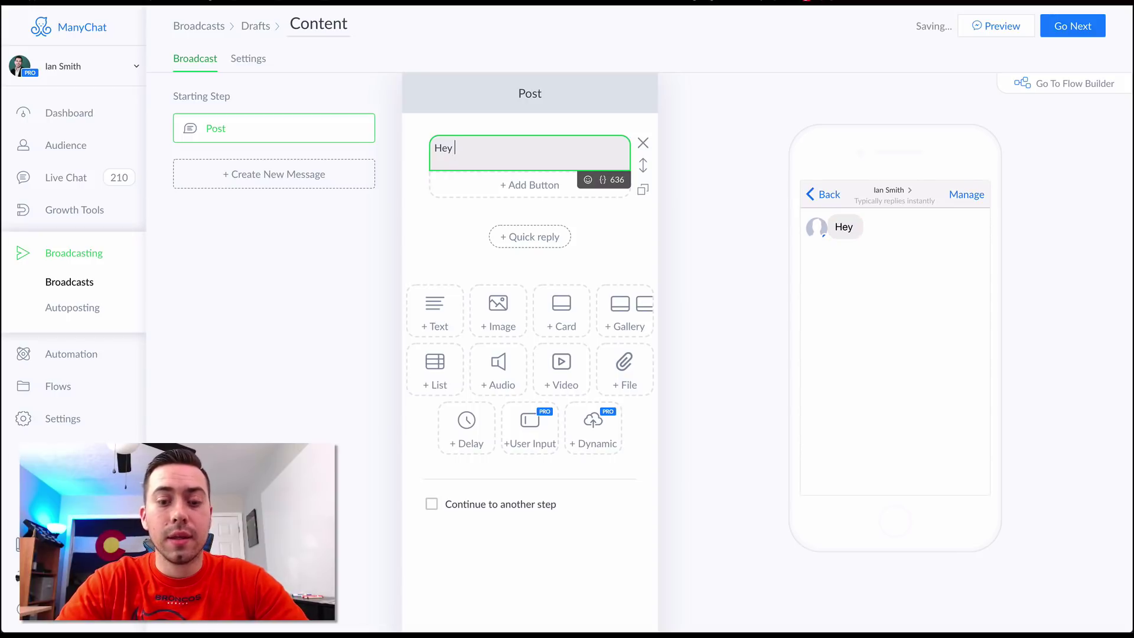
{"action": "key", "text": "BackSpace"}
{"action": "key", "text": "BackSpace"}
{"action": "key", "text": "BackSpace"}
{"action": "key", "text": "BackSpace"}
{"action": "key", "text": "BackSpace"}
{"action": "key", "text": "BackSpace"}
{"action": "key", "text": "BackSpace"}
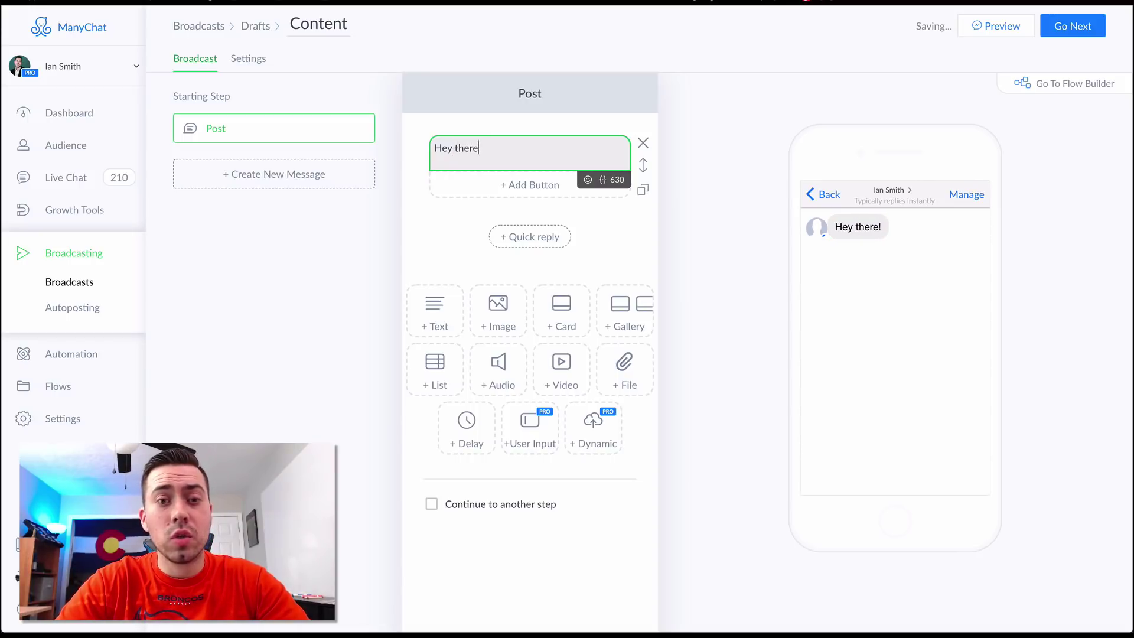
{"action": "left_click", "coordinate": [605, 185]}
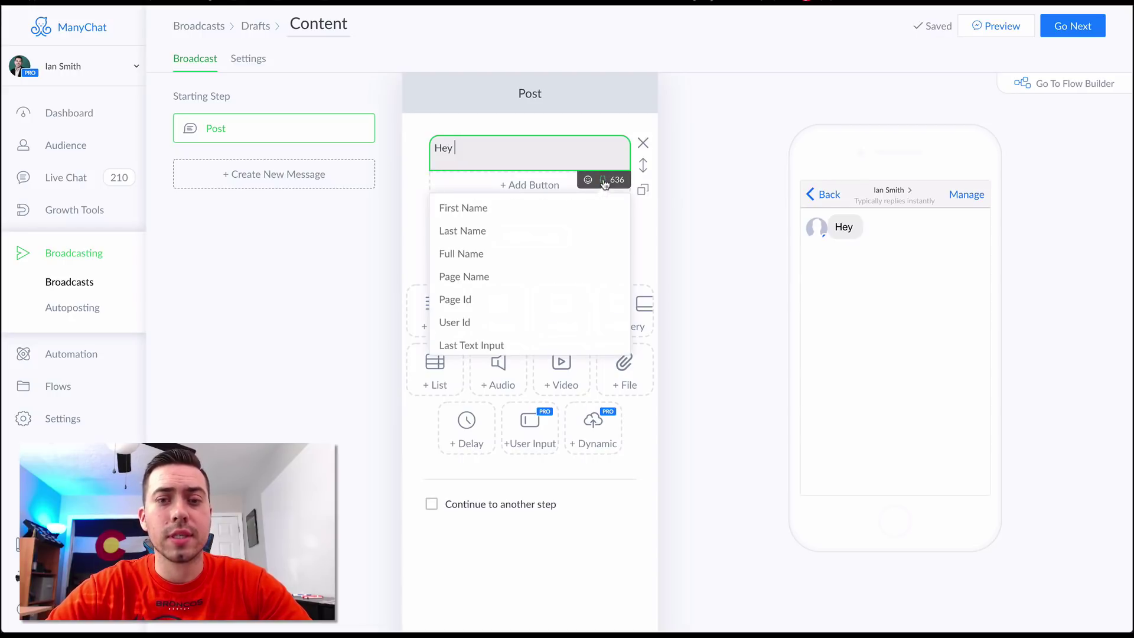
{"action": "left_click", "coordinate": [487, 208]}
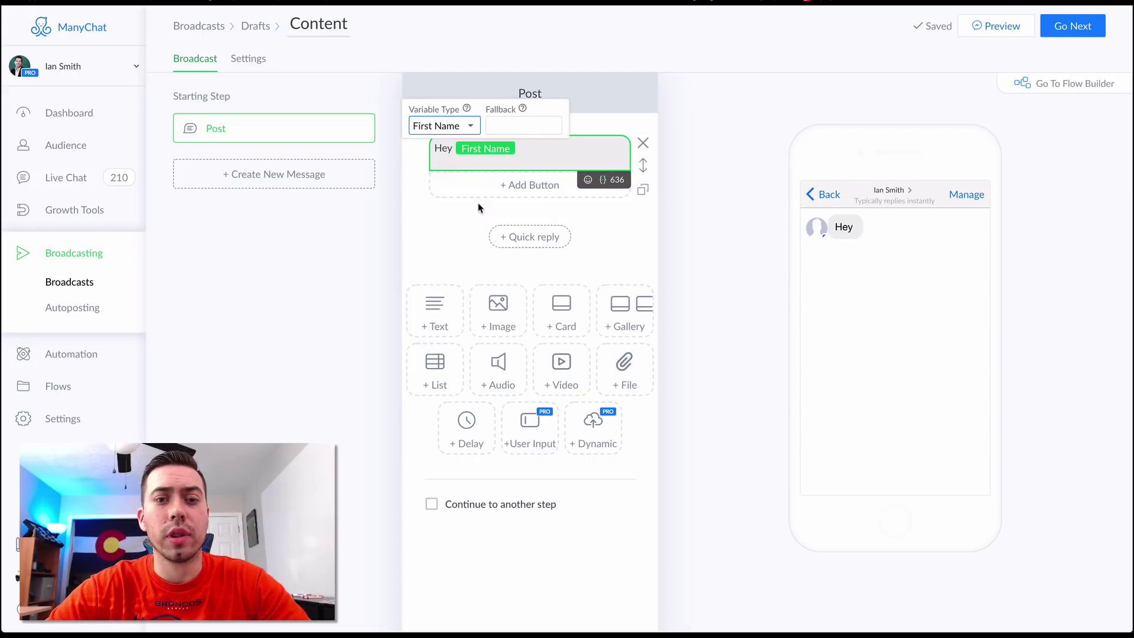
{"action": "left_click", "coordinate": [521, 148]}
{"action": "type", "text": "!"}
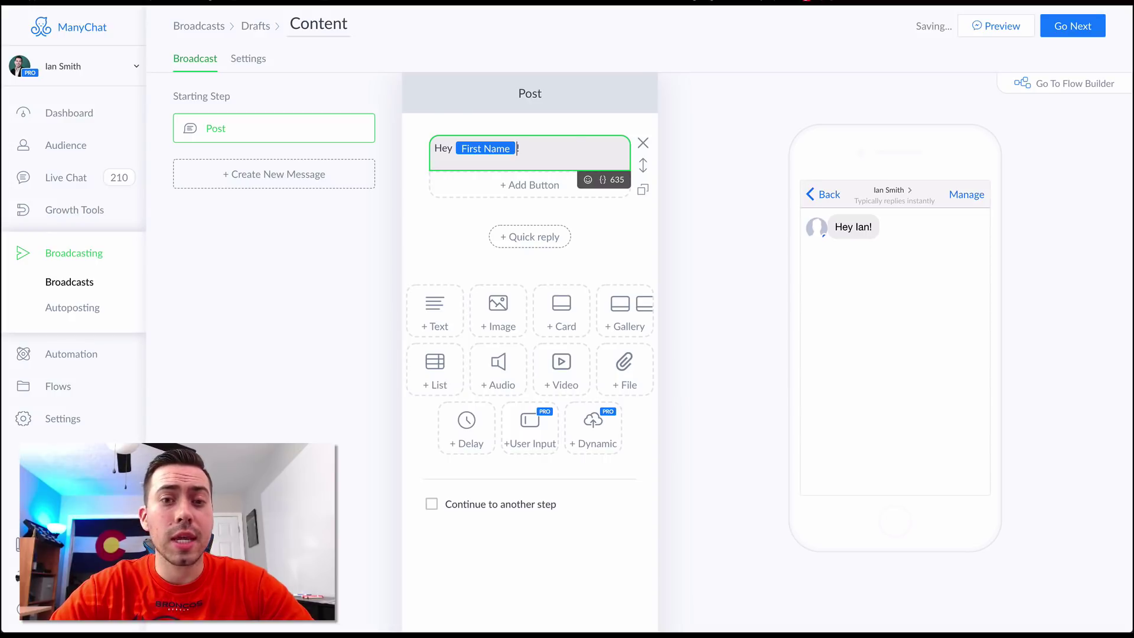
{"action": "key", "text": "BackSpace"}
{"action": "key", "text": "BackSpace"}
{"action": "key", "text": "BackSpace"}
{"action": "key", "text": "BackSpace"}
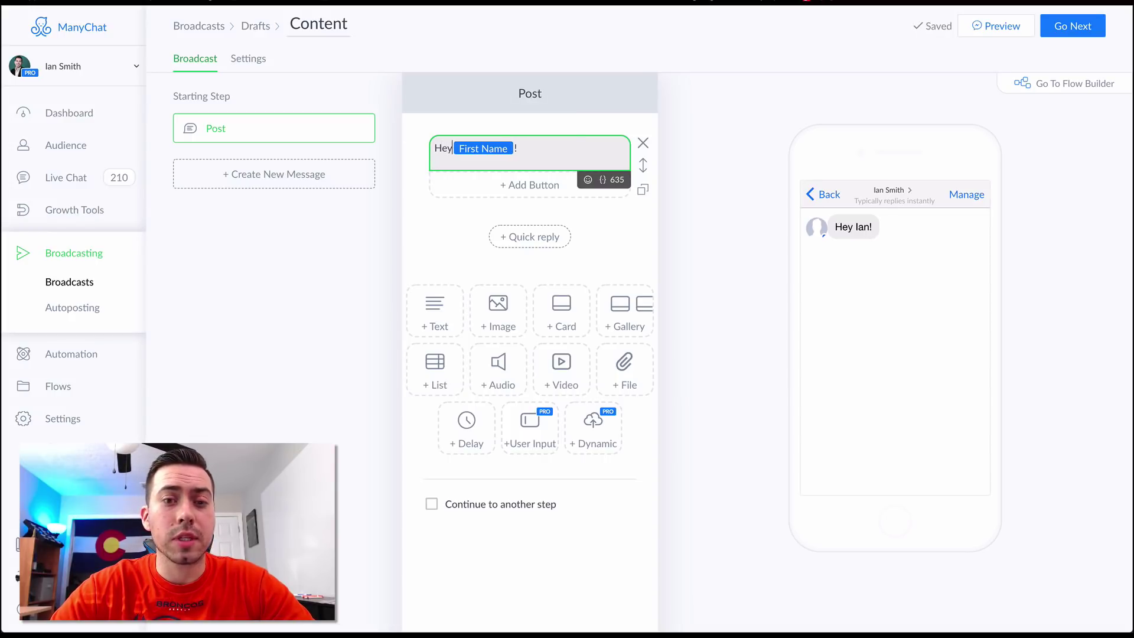
{"action": "type", "text": "!"}
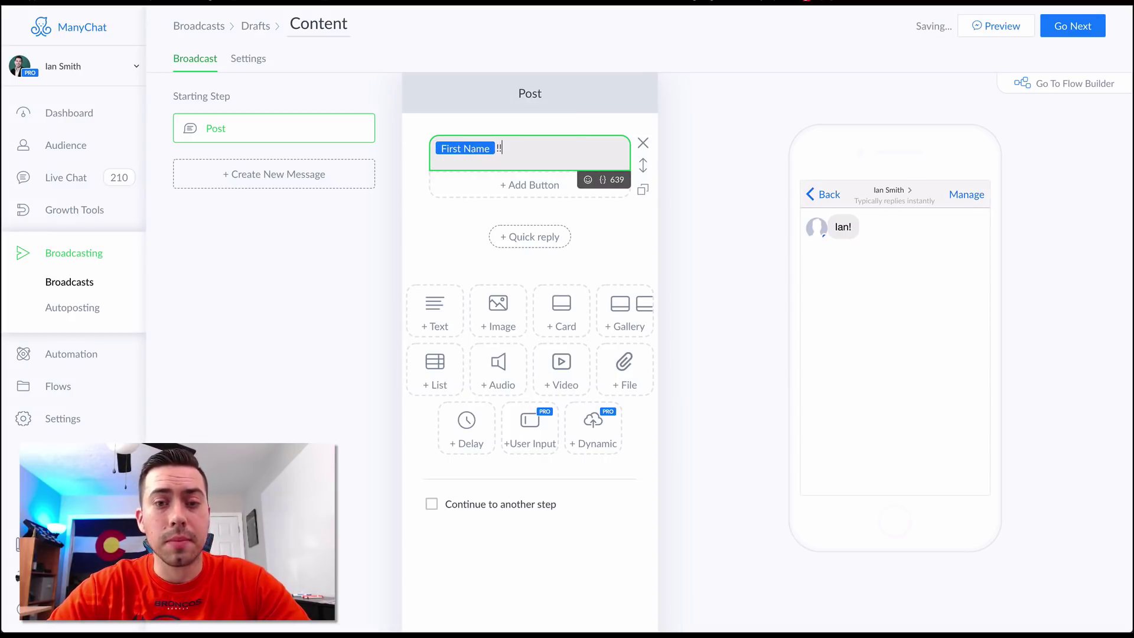
Add '🚨NEW VIDEO ALERT🚨' after the name, with two blank lines below it.
{"action": "key", "text": "ctrl+super+space"}
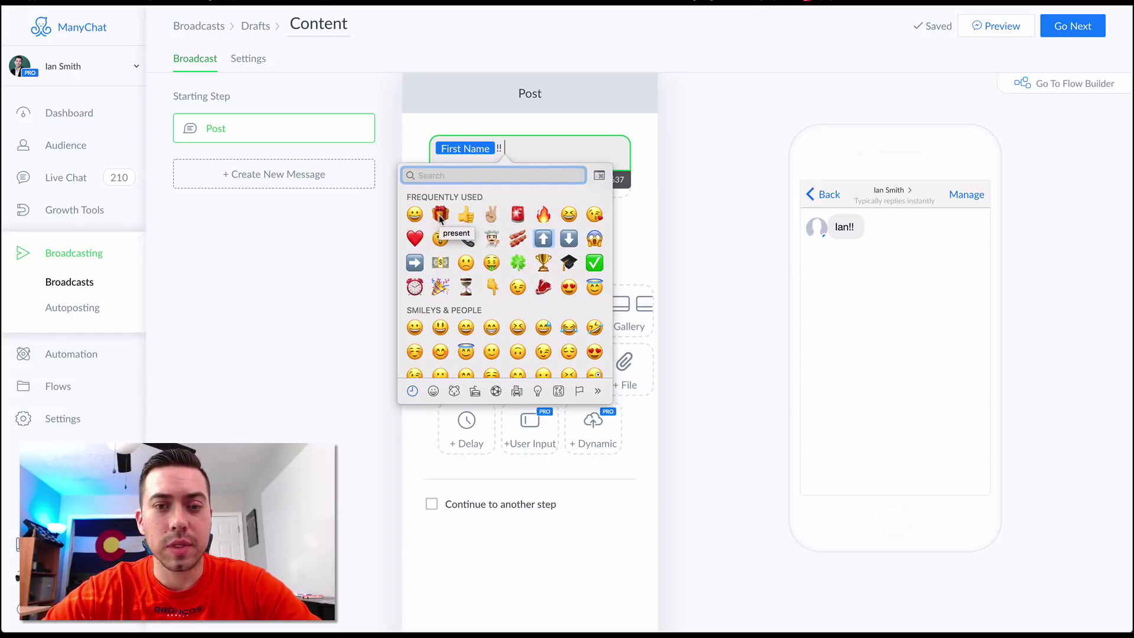
{"action": "left_click", "coordinate": [518, 214]}
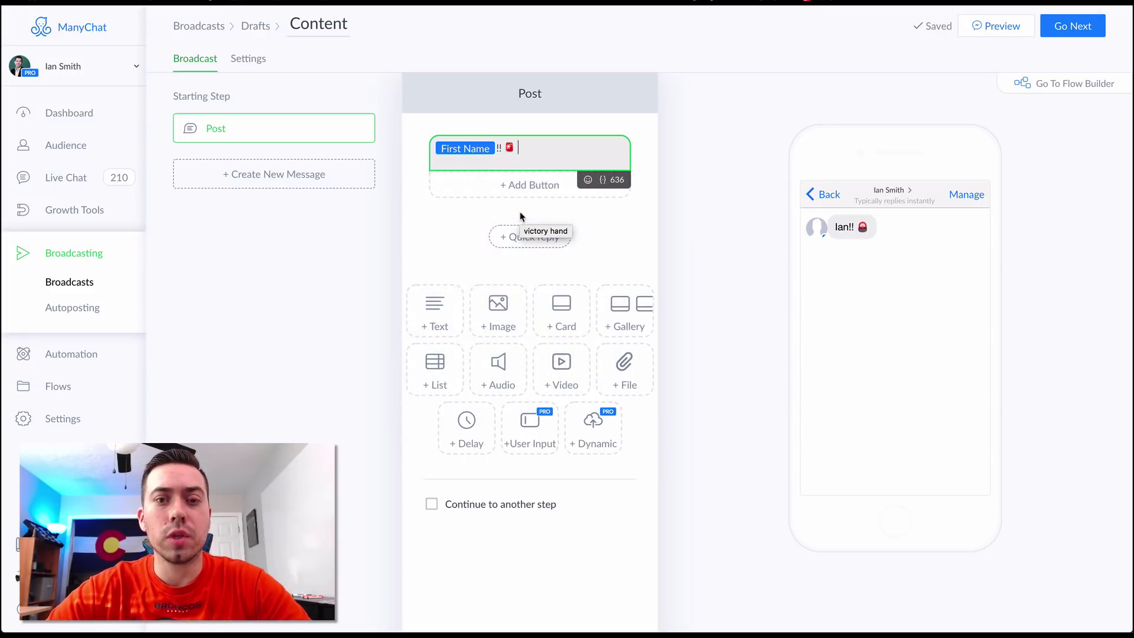
{"action": "type", "text": "NEW"}
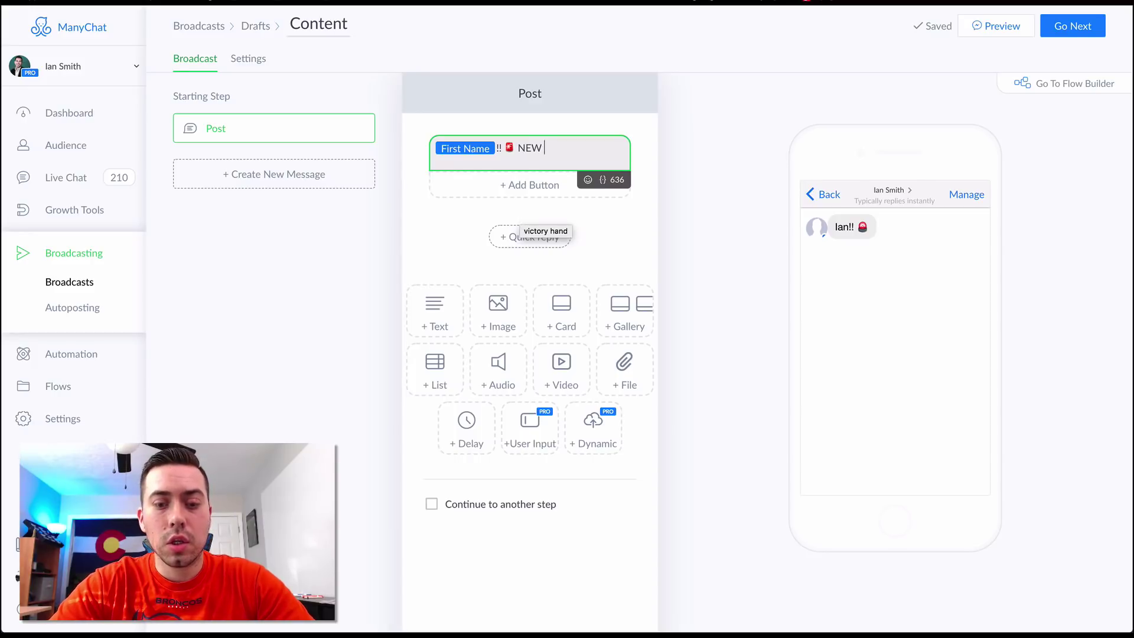
{"action": "type", "text": " VIDEO ALERT"}
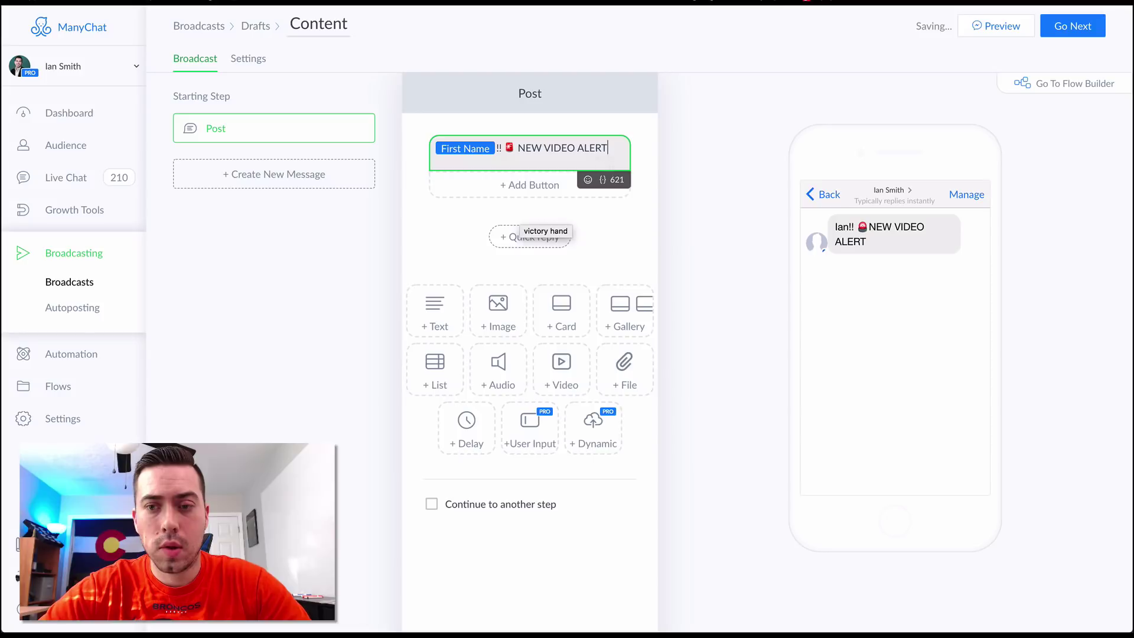
{"action": "key", "text": "ctrl+super+space"}
{"action": "left_click", "coordinate": [542, 215]}
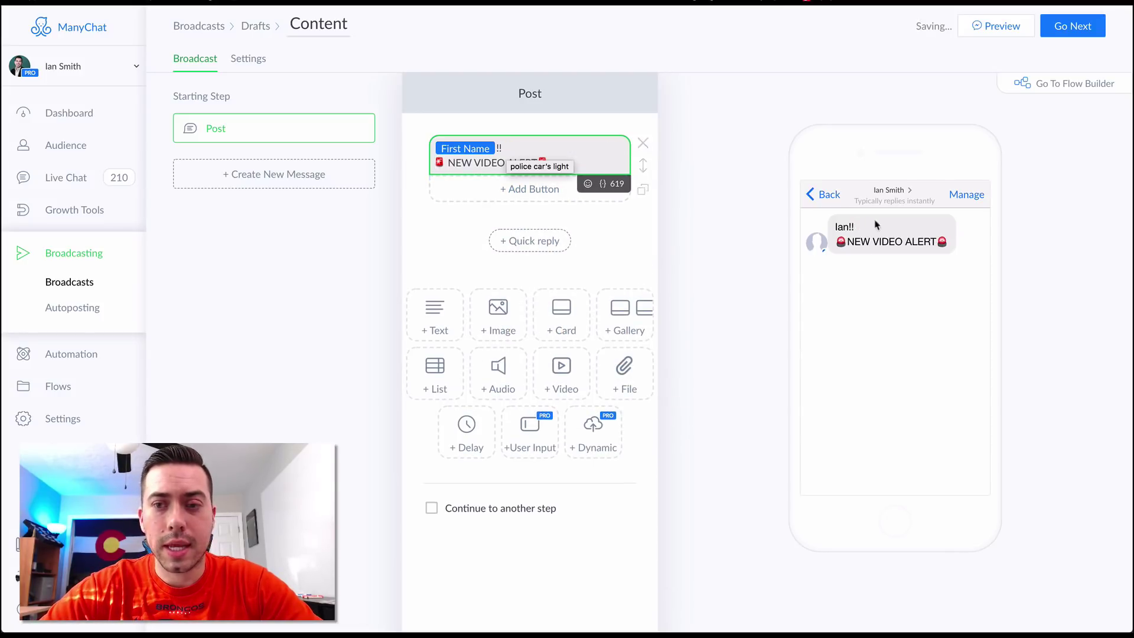
{"action": "left_click", "coordinate": [590, 168]}
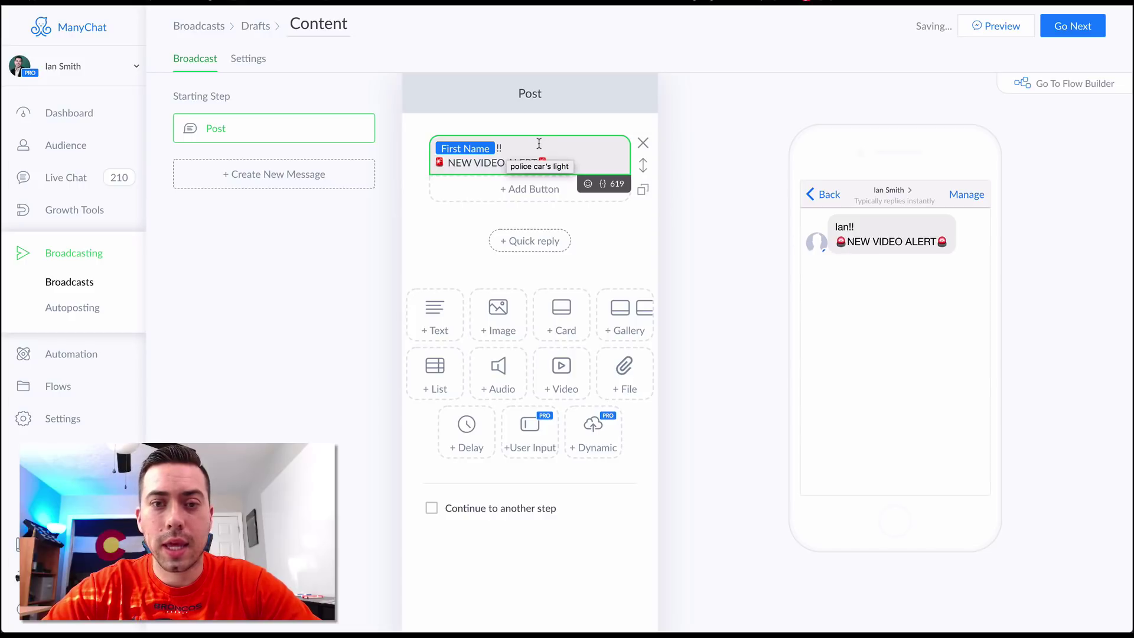
{"action": "key", "text": "Return"}
{"action": "key", "text": "Return"}
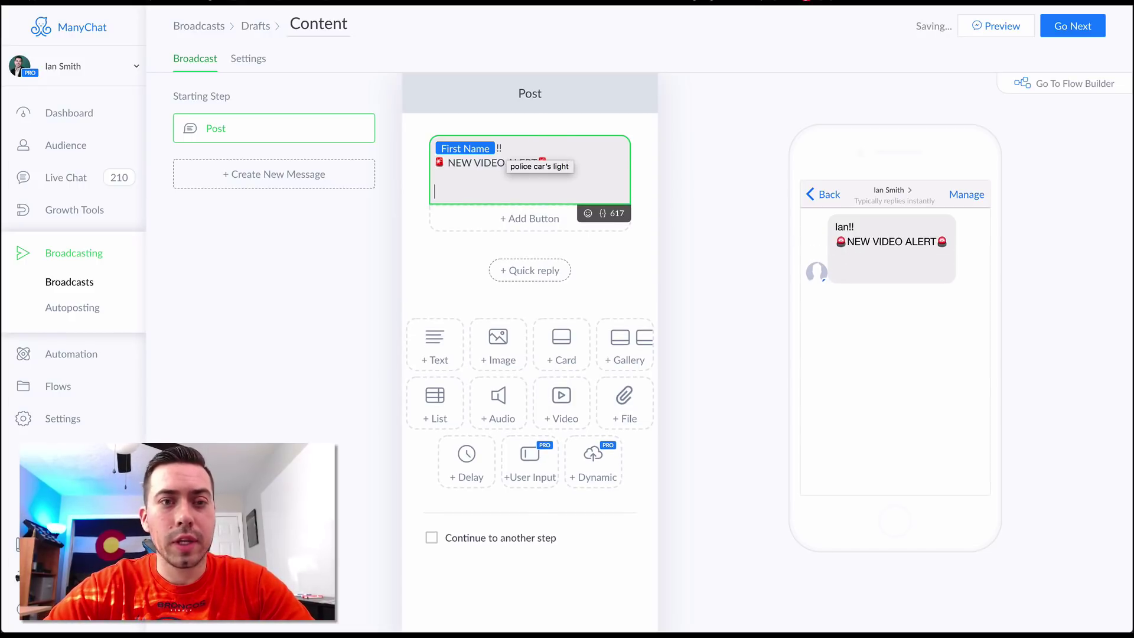
{"action": "key", "text": "ctrl+Tab"}
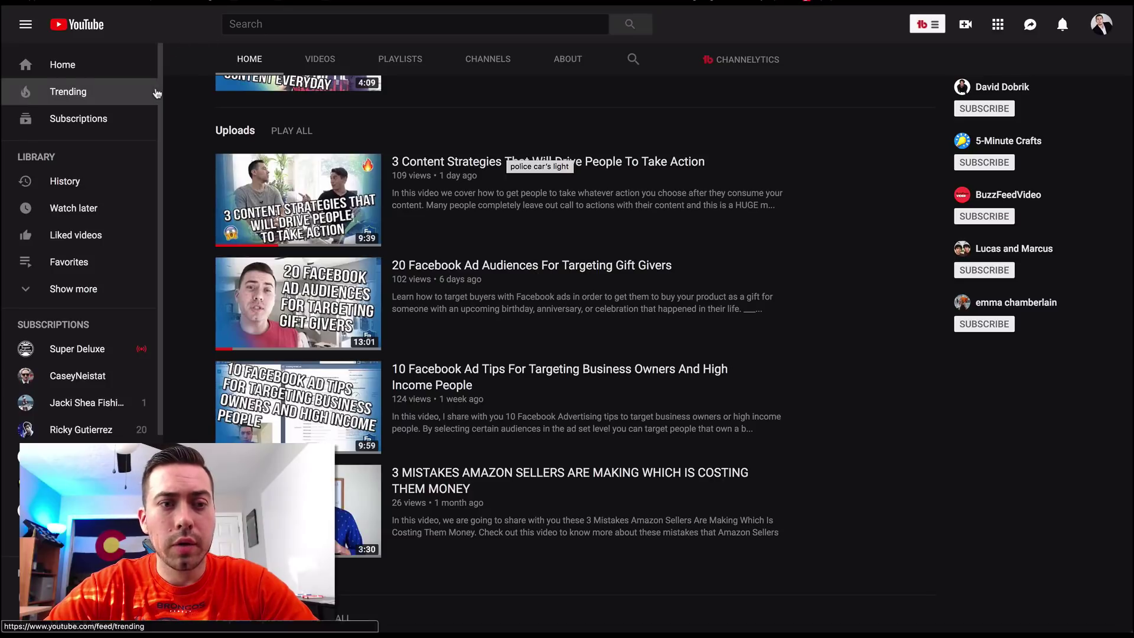
Copy the share link for '10 Facebook Ad Tips' on YouTube and paste its title into the post.
{"action": "scroll", "coordinate": [397, 234], "scroll_direction": "down", "scroll_amount": 1}
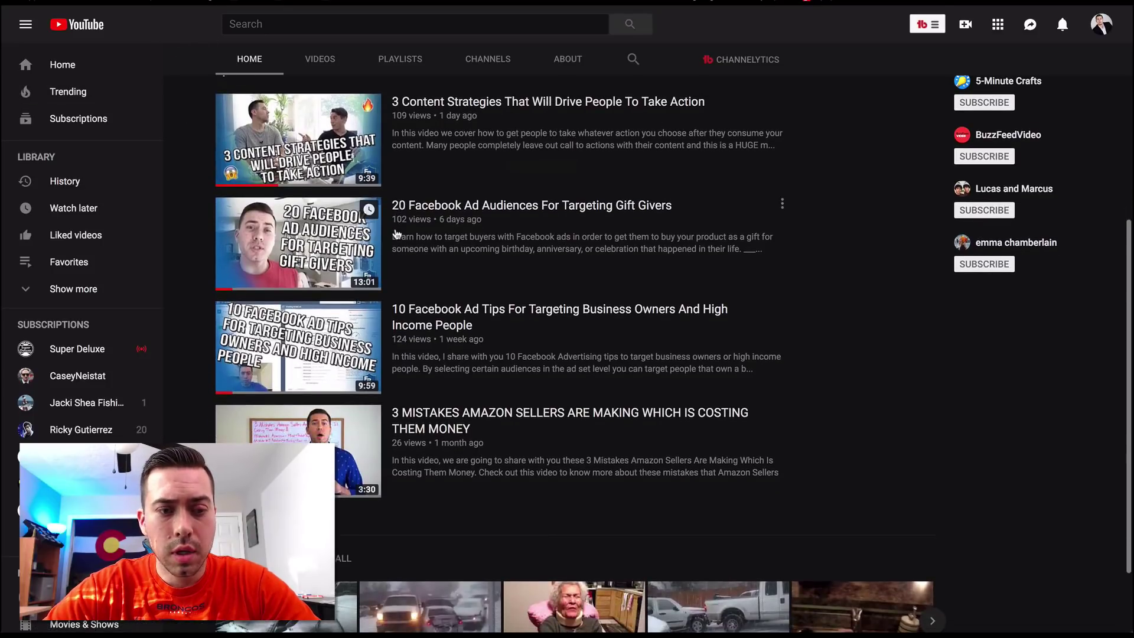
{"action": "scroll", "coordinate": [378, 296], "scroll_direction": "up", "scroll_amount": 1}
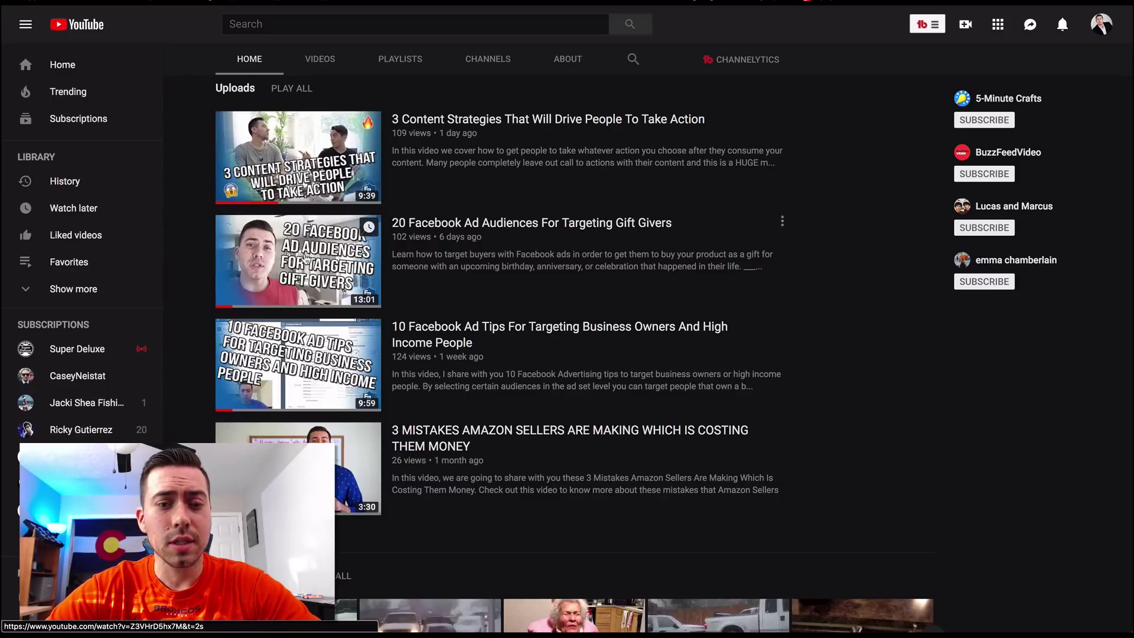
{"action": "left_click", "coordinate": [323, 375]}
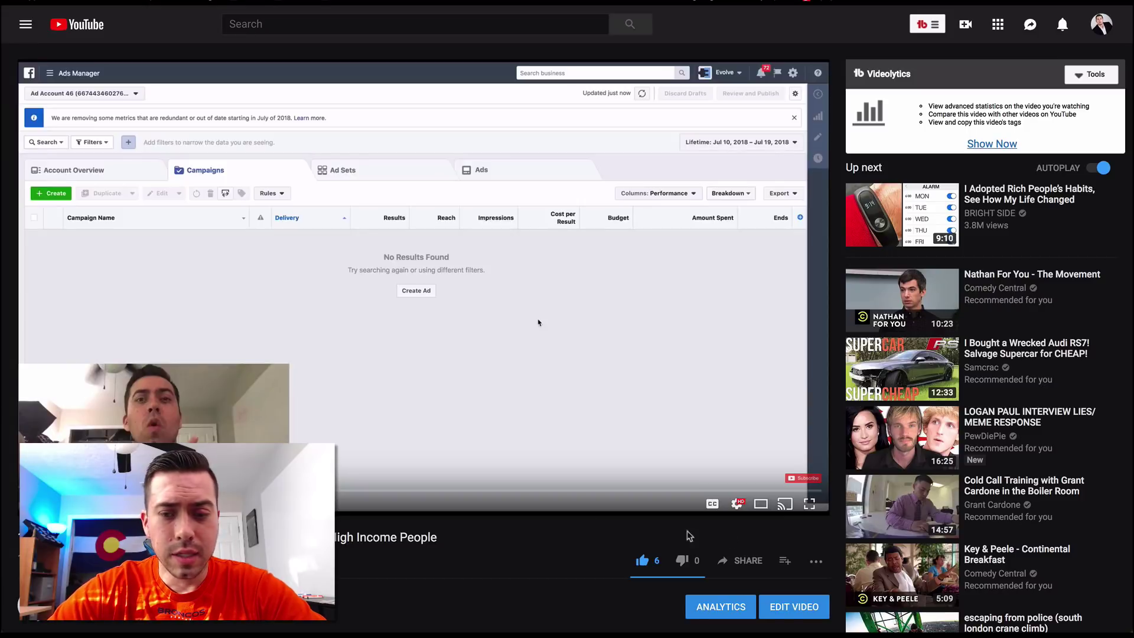
{"action": "left_click", "coordinate": [743, 560]}
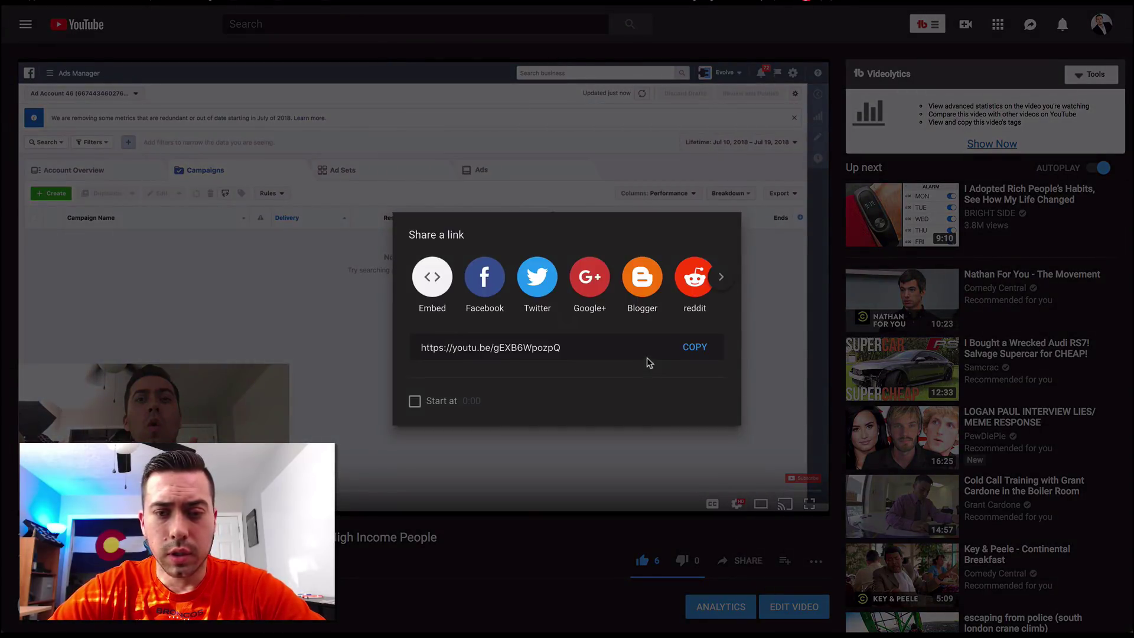
{"action": "left_click", "coordinate": [693, 347]}
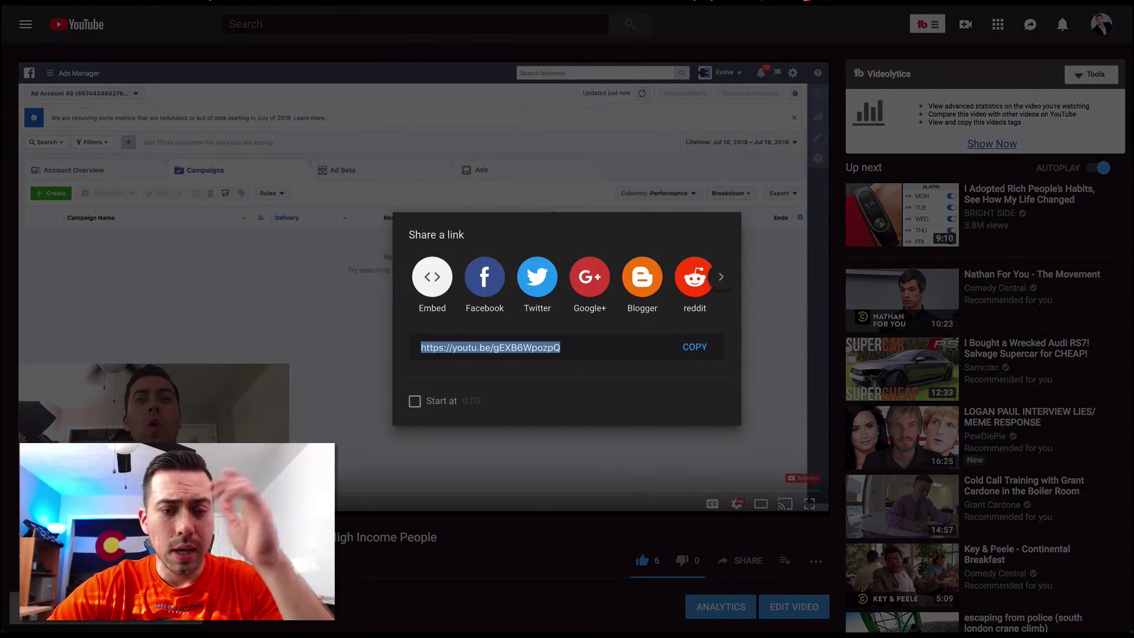
{"action": "left_click", "coordinate": [260, 502]}
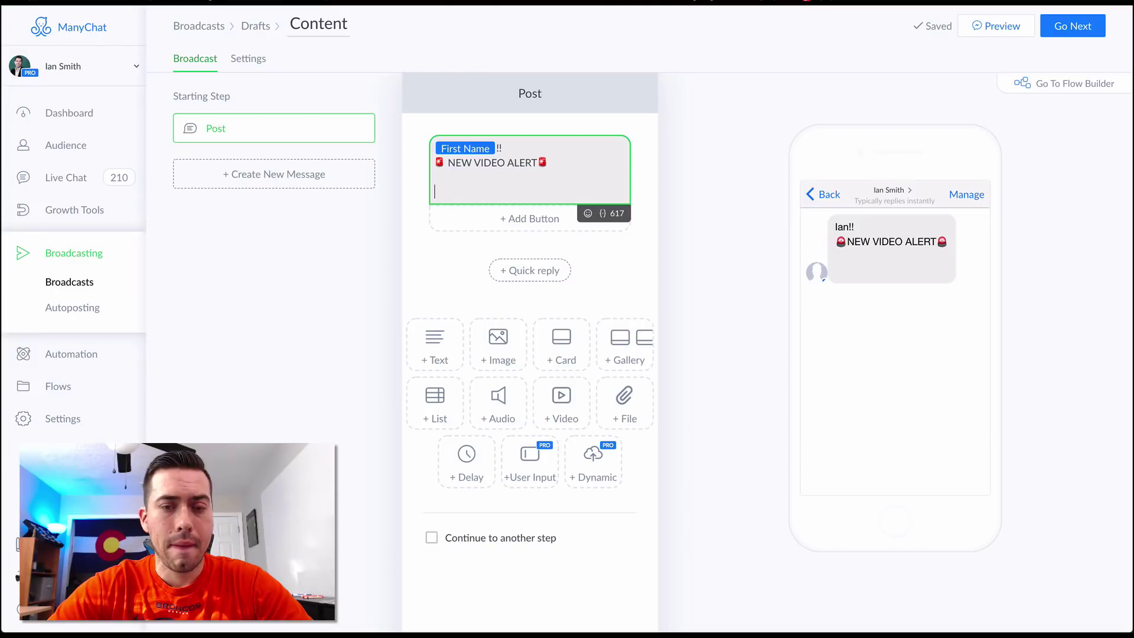
{"action": "key", "text": "ctrl+v"}
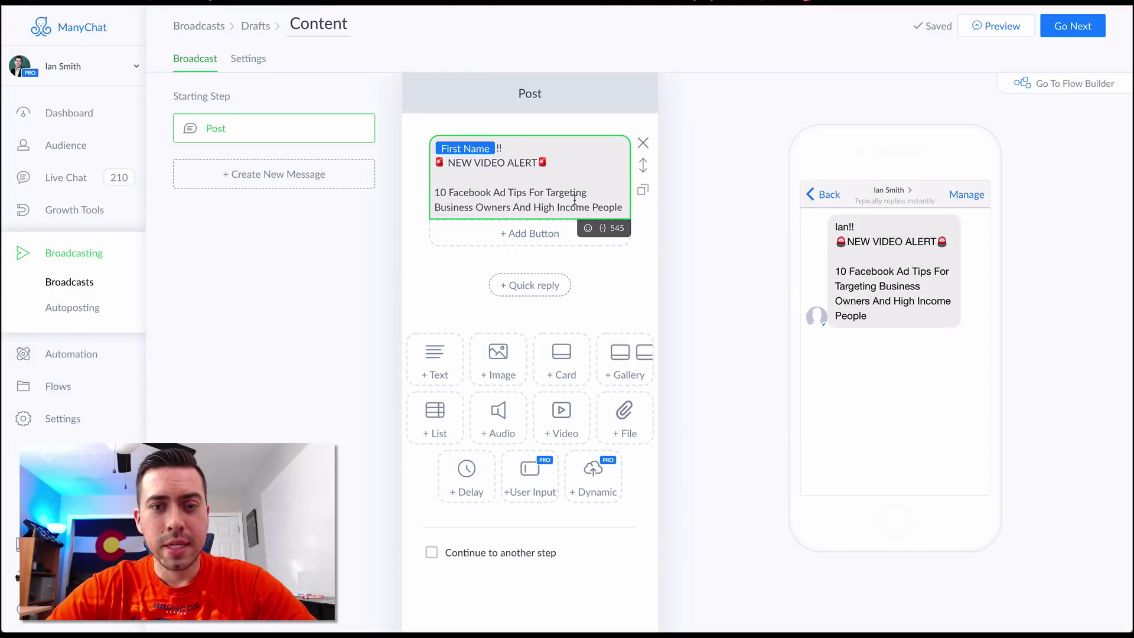
Add the business-owner audiences pitch and the line 'Click the 'YES' button below...'.
{"action": "key", "text": "Return"}
{"action": "key", "text": "Return"}
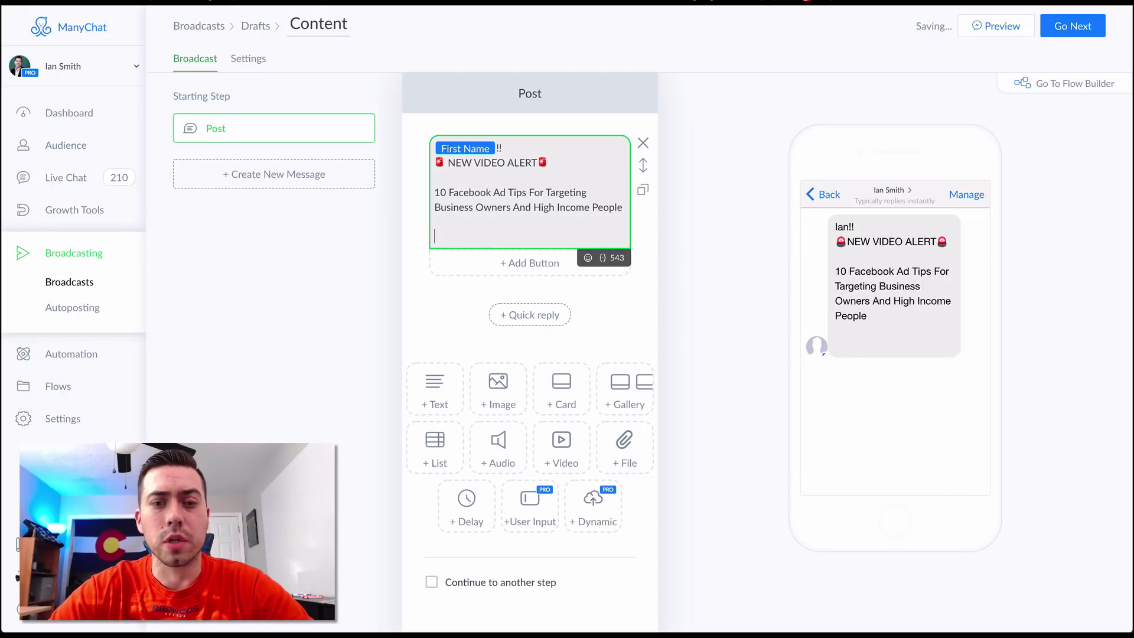
{"action": "type", "text": "I"}
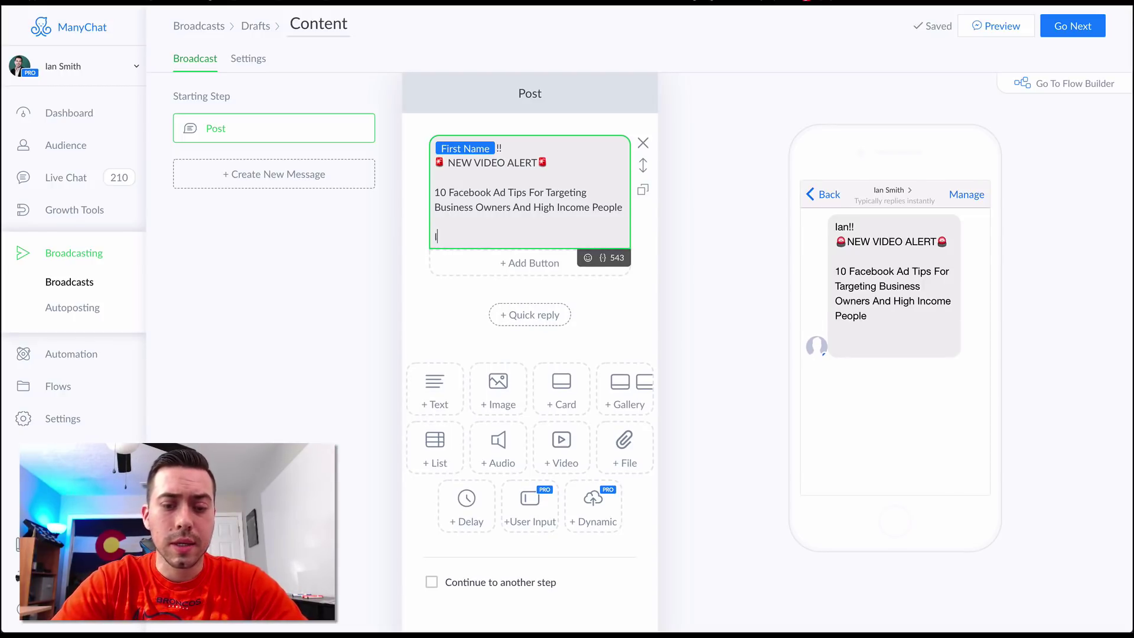
{"action": "type", "text": "f you're needing yo"}
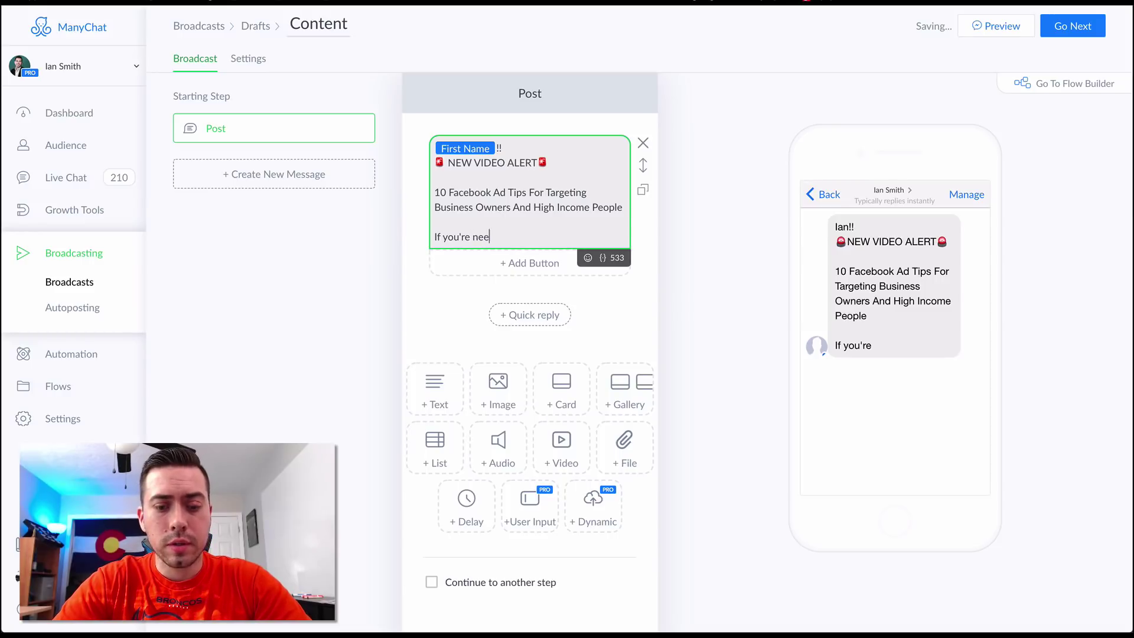
{"action": "key", "text": "BackSpace"}
{"action": "key", "text": "BackSpace"}
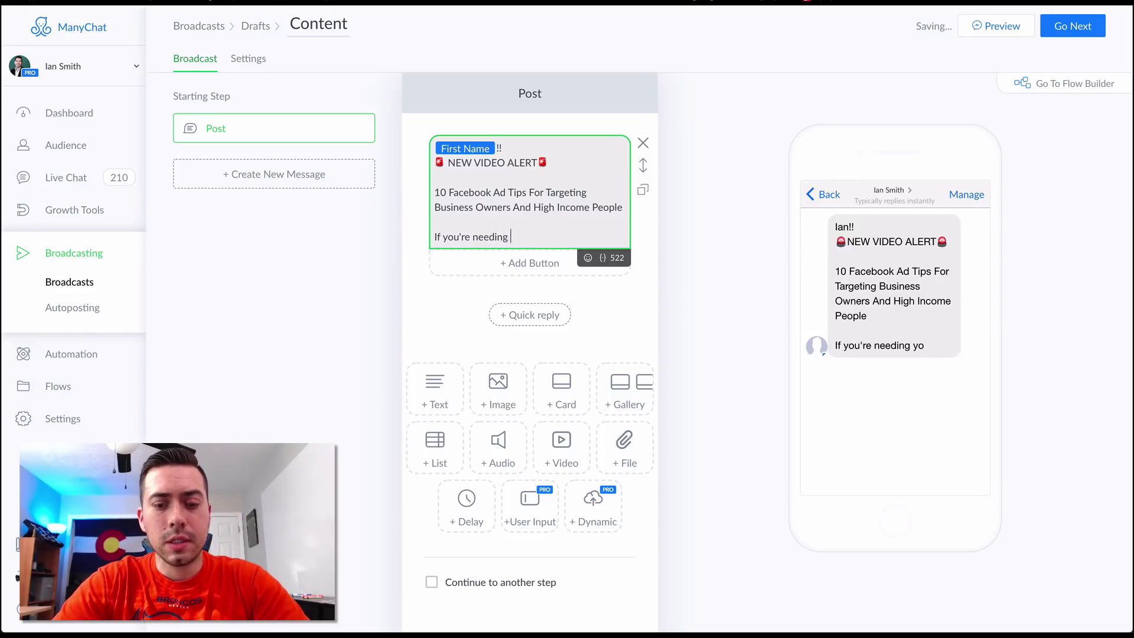
{"action": "type", "text": "to target busines"}
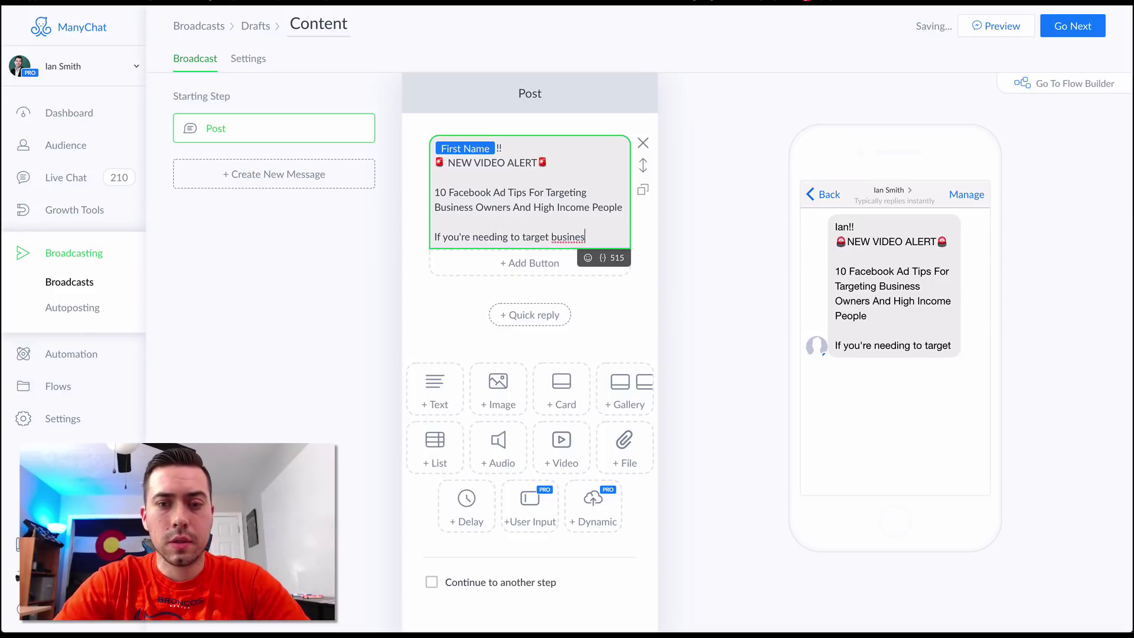
{"action": "type", "text": "s owners with your "}
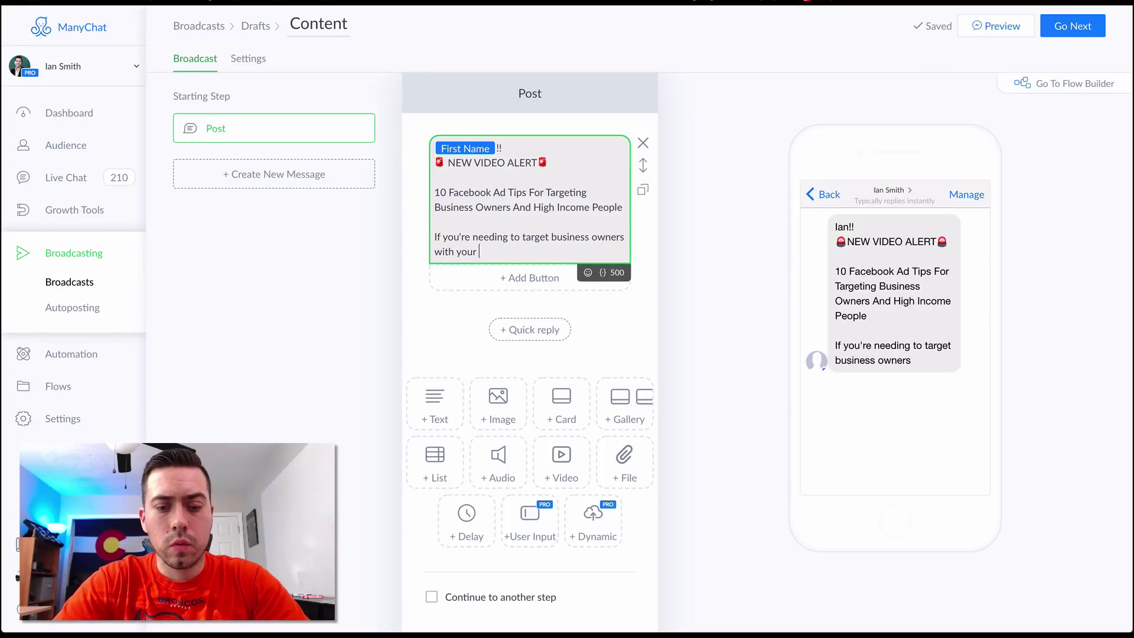
{"action": "type", "text": "FB ads, then you MUST WATCH this"}
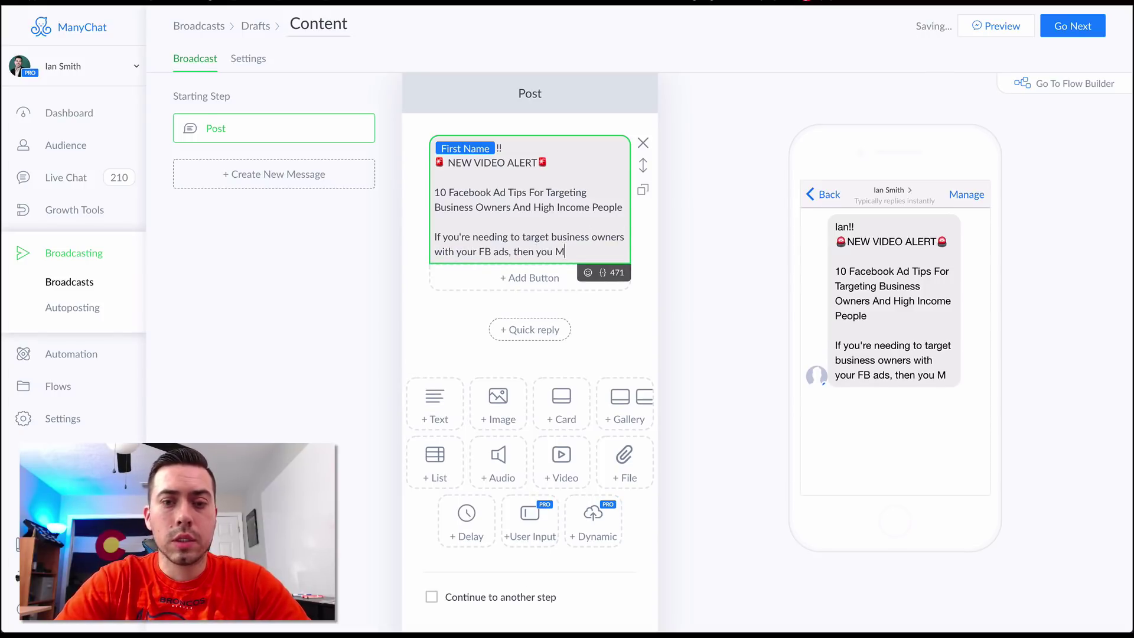
{"action": "type", "text": "video on the "}
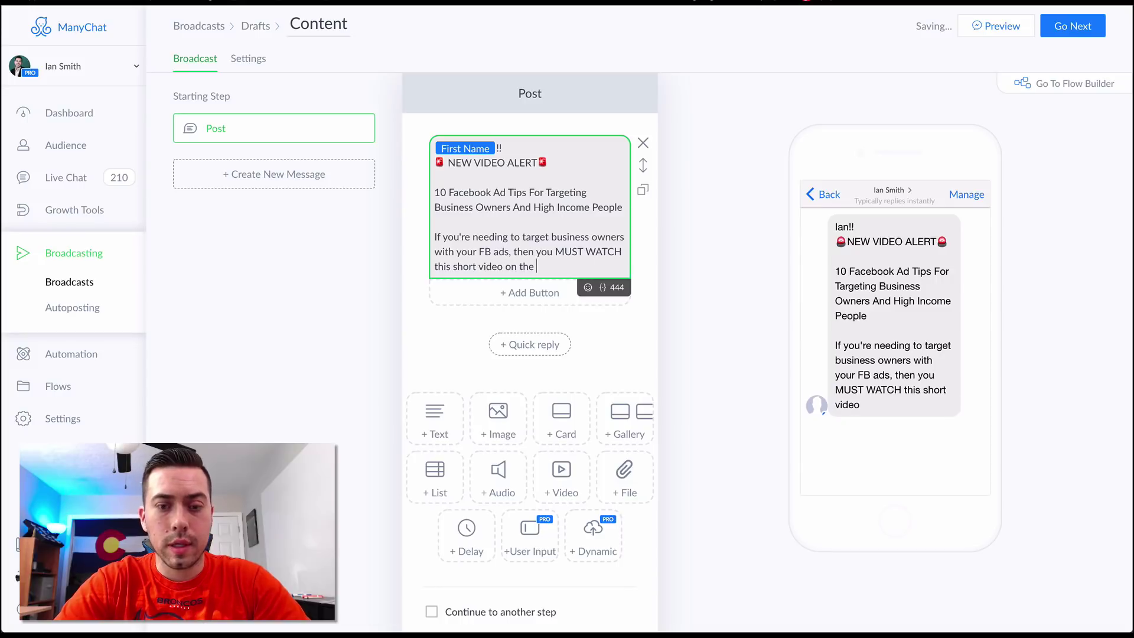
{"action": "type", "text": "best audiences to use!"}
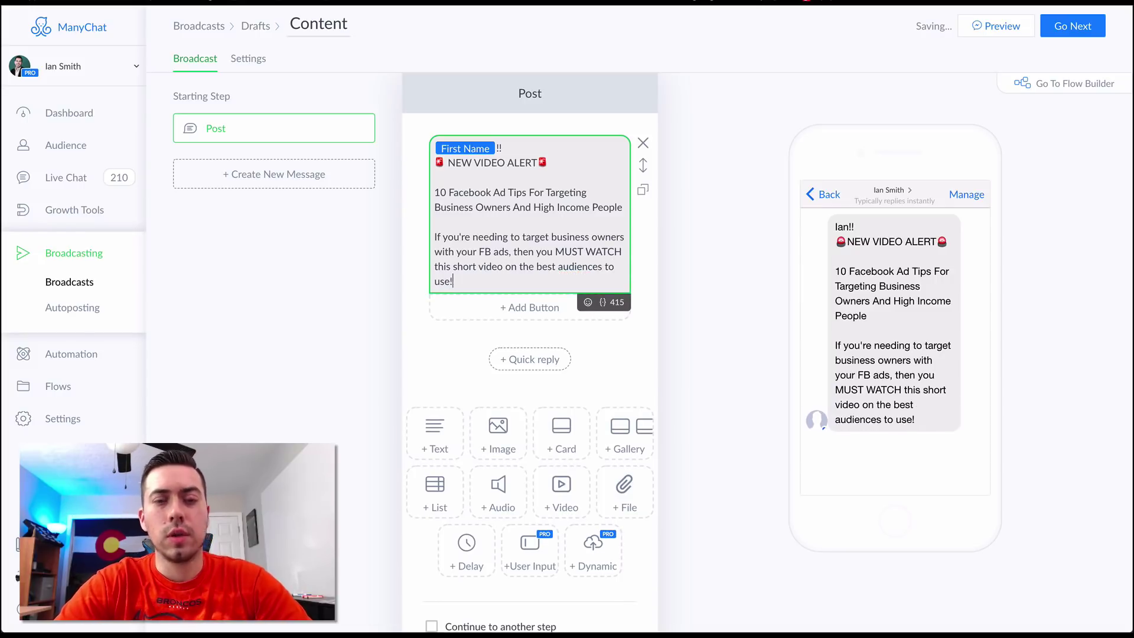
{"action": "key", "text": "Return"}
{"action": "key", "text": "Return"}
{"action": "type", "text": "I b"}
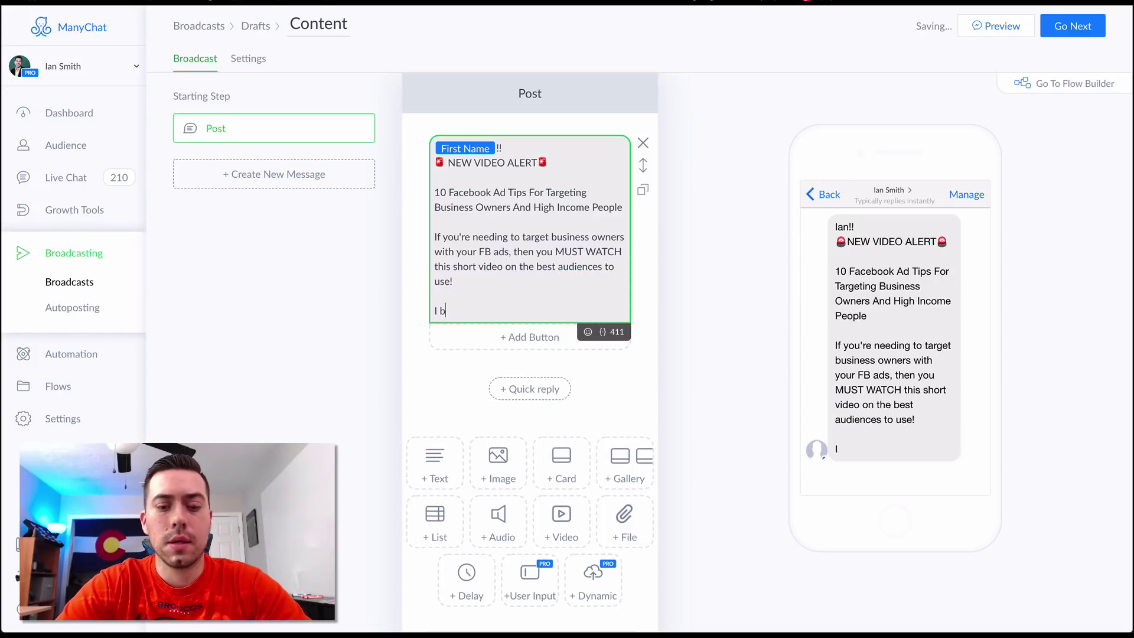
{"action": "type", "text": "reak things, so "}
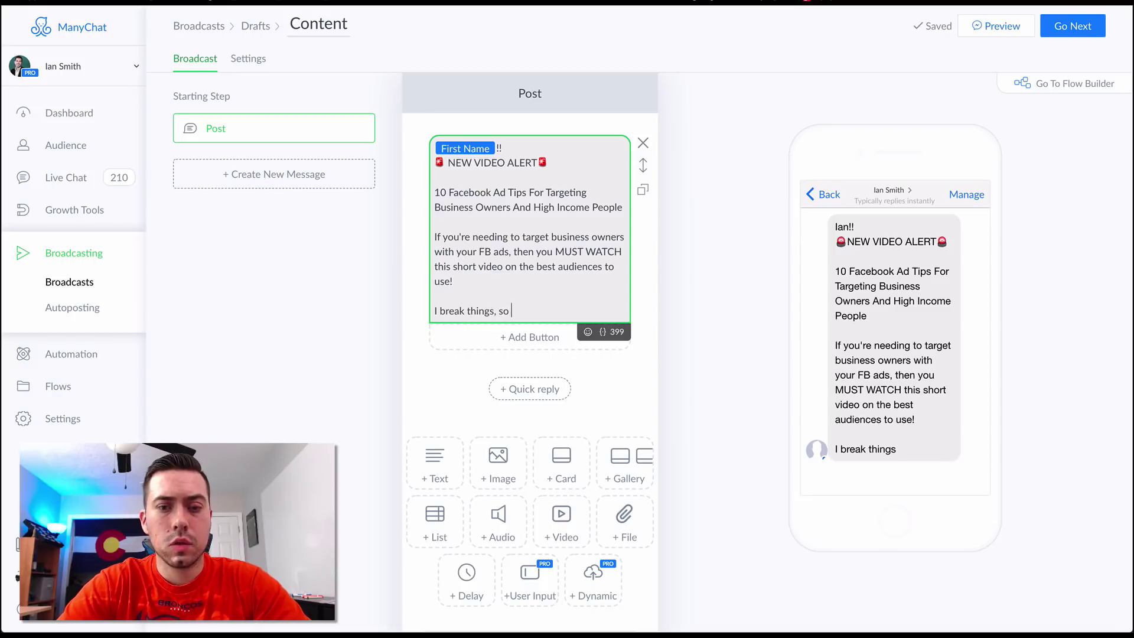
{"action": "type", "text": "it's extremely easy to under"}
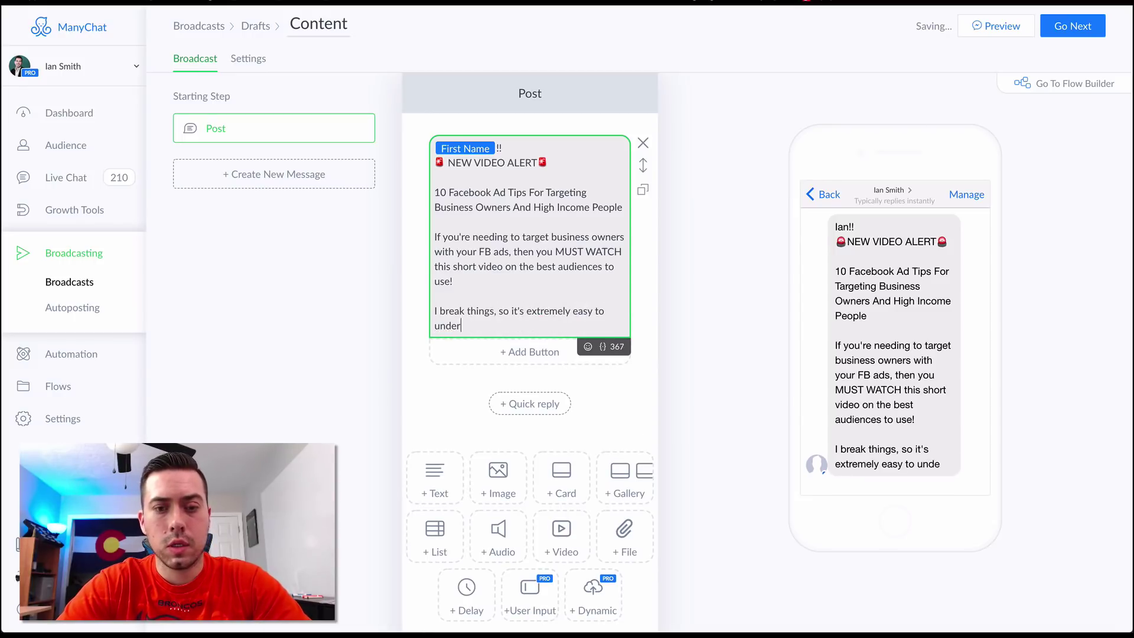
{"action": "type", "text": "stand!"}
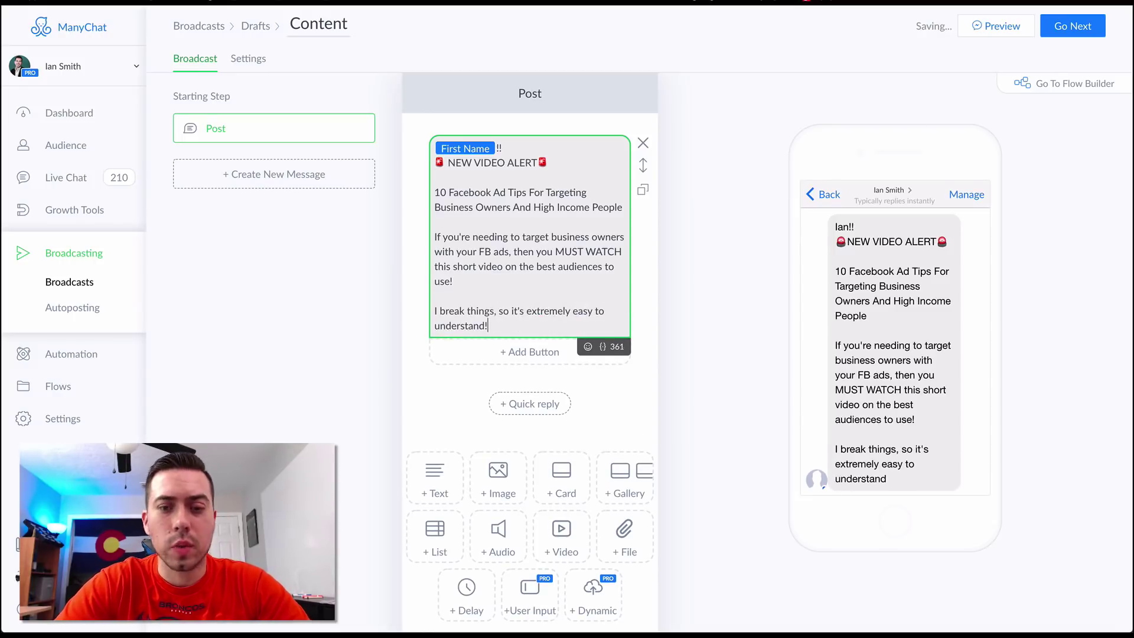
{"action": "key", "text": "Return"}
{"action": "key", "text": "Return"}
{"action": "type", "text": "Click"}
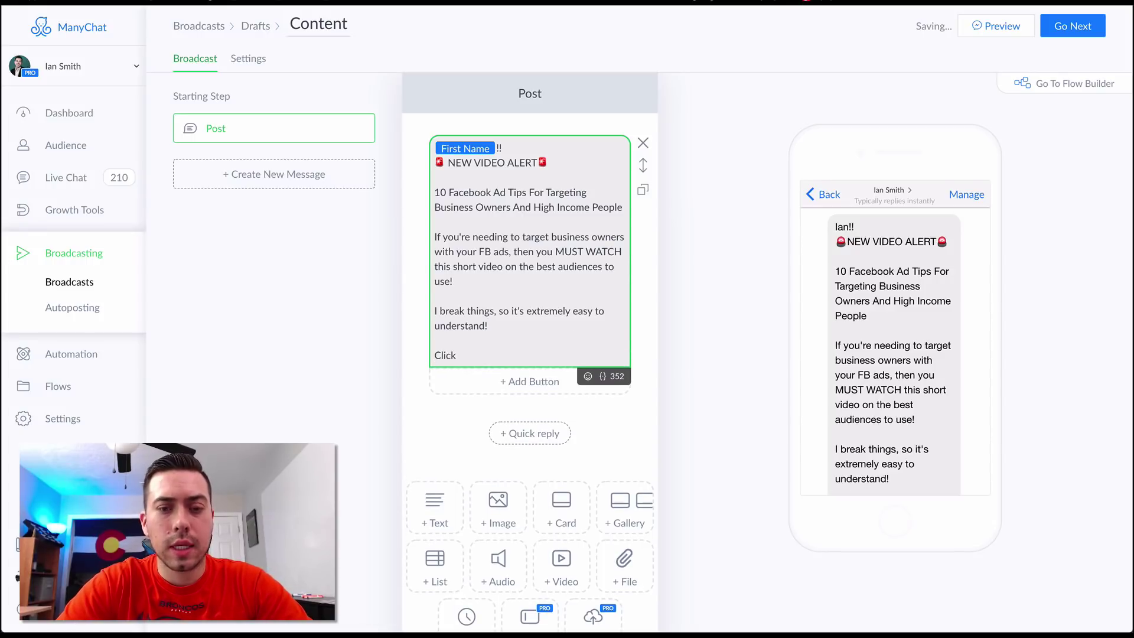
{"action": "type", "text": " the 'YES"}
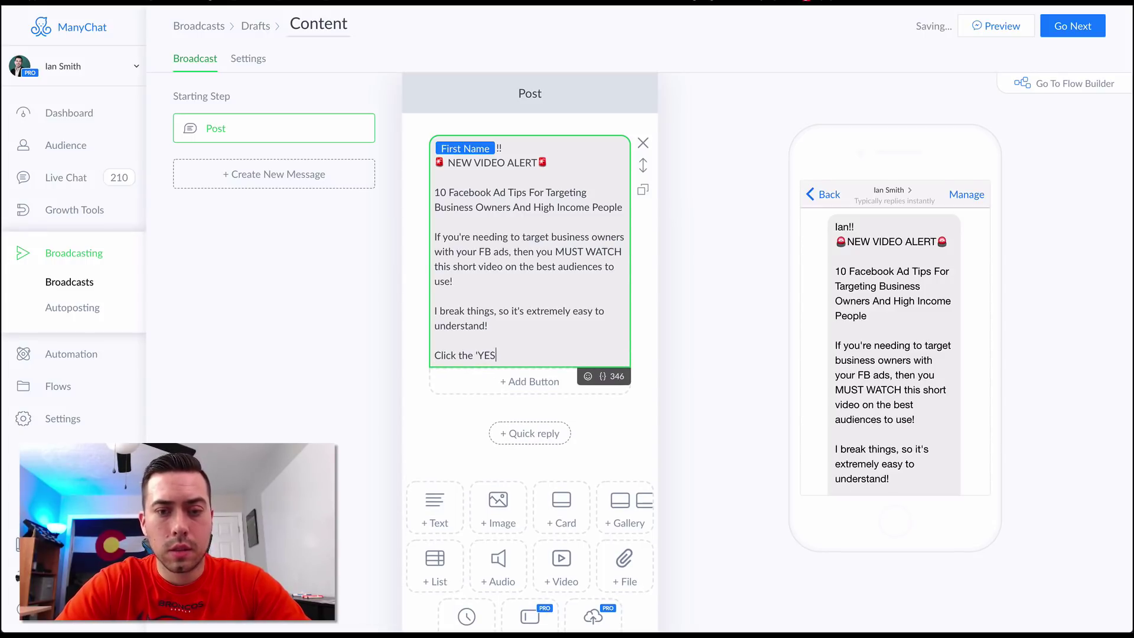
{"action": "type", "text": "' button below if you wa"}
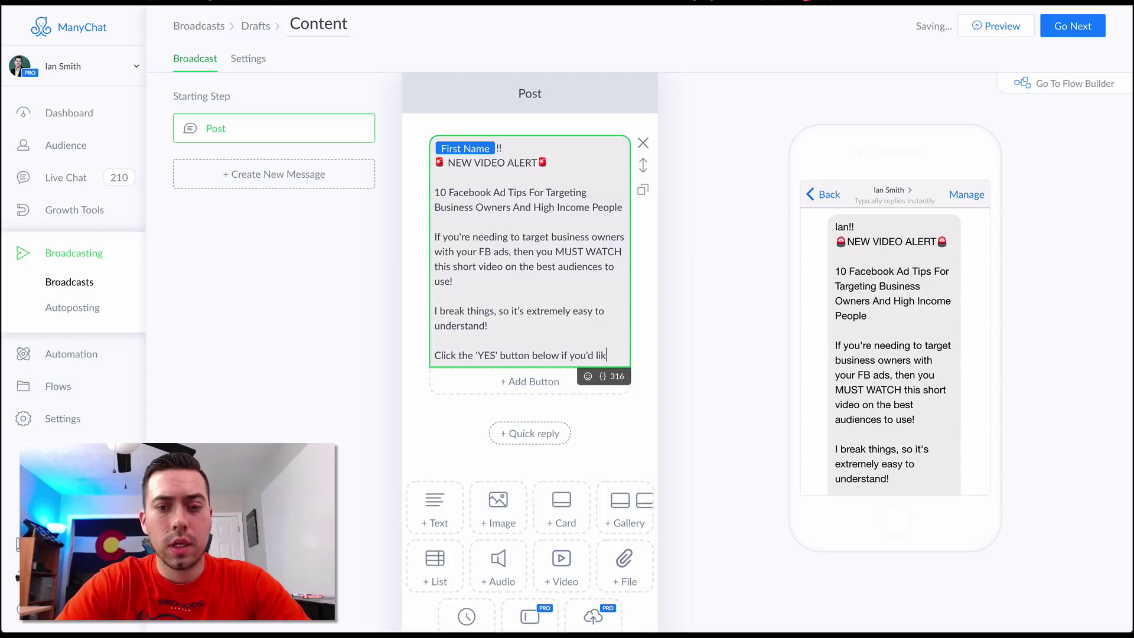
{"action": "type", "text": "nt me to send you the link now!"}
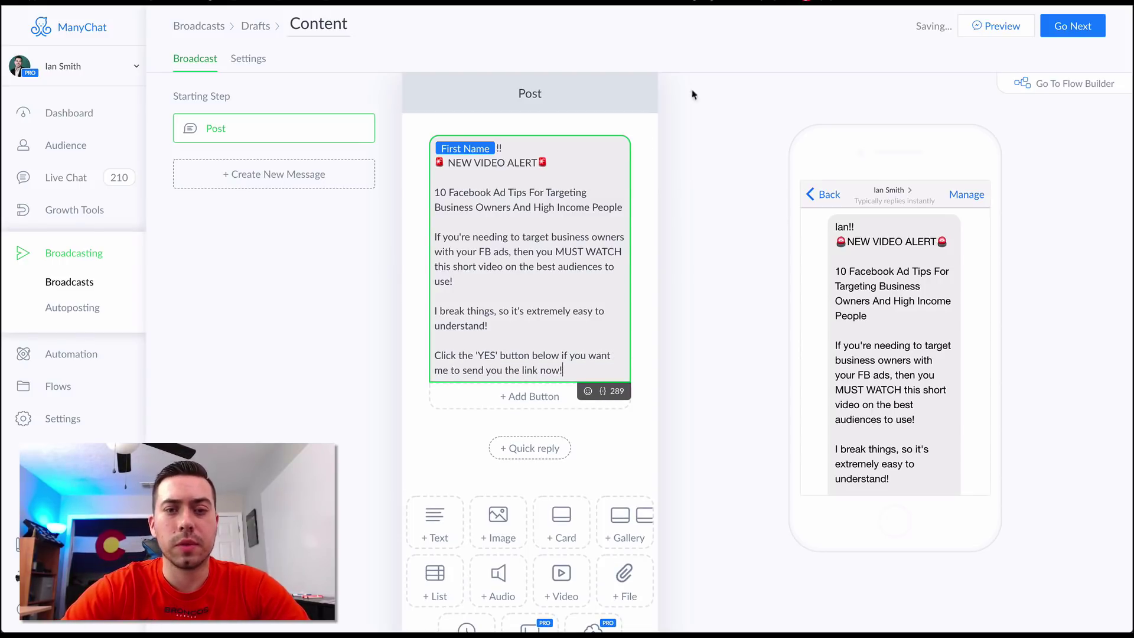
{"action": "scroll", "coordinate": [531, 467], "scroll_direction": "down", "scroll_amount": 1}
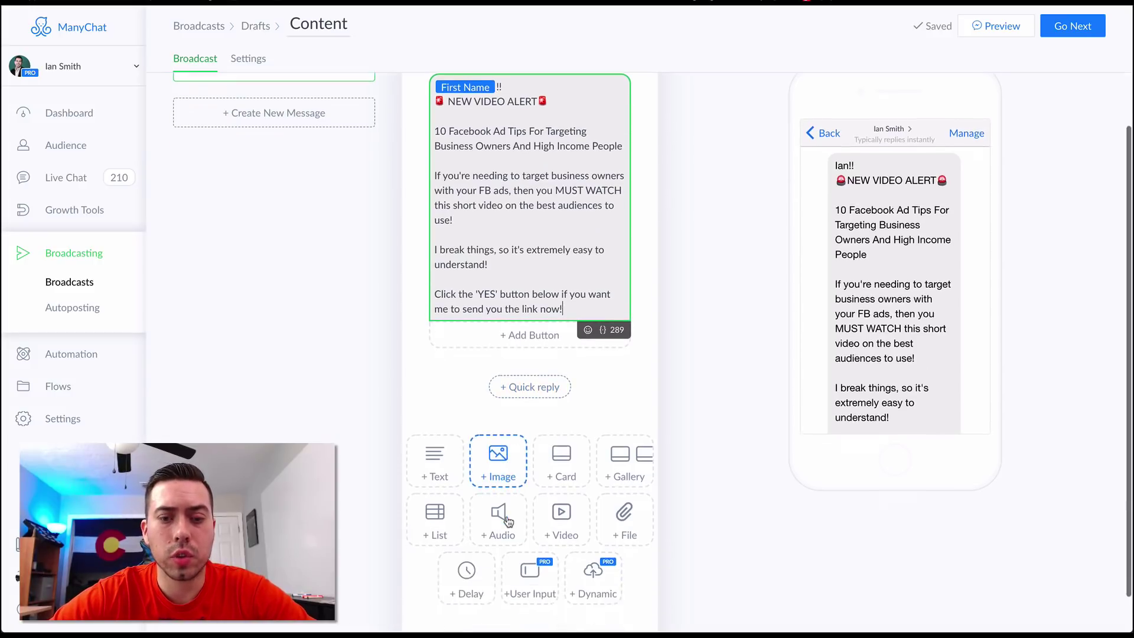
Add an image block and move it above the post's text message.
{"action": "left_click", "coordinate": [504, 463]}
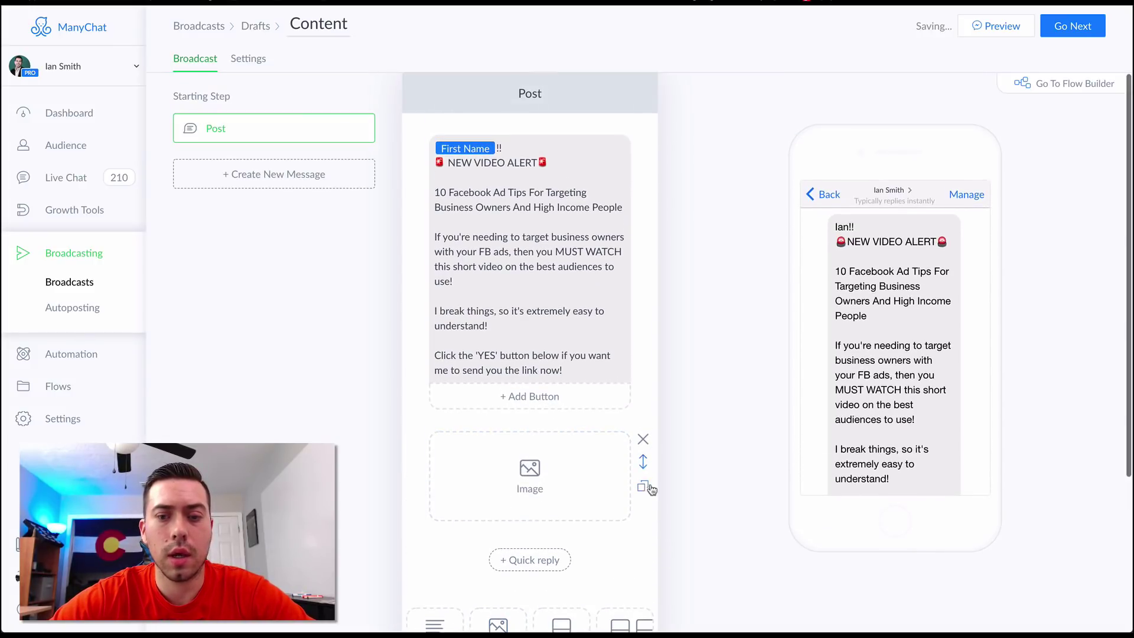
{"action": "left_click_drag", "start_coordinate": [643, 463], "coordinate": [602, 172]}
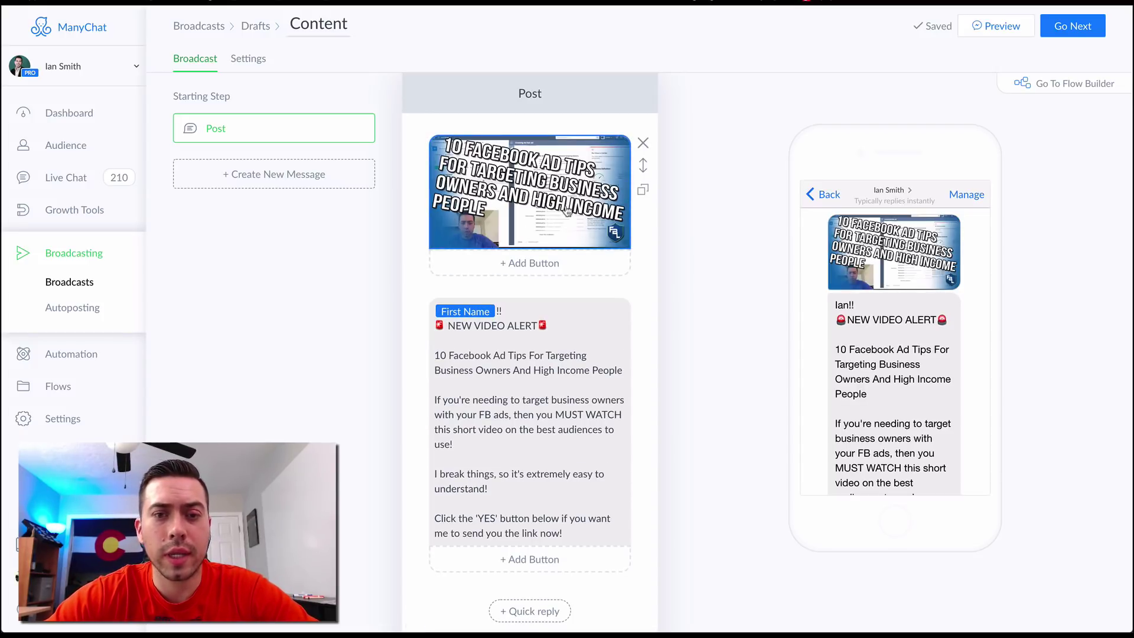
{"action": "scroll", "coordinate": [498, 282], "scroll_direction": "down", "scroll_amount": 2}
{"action": "scroll", "coordinate": [498, 281], "scroll_direction": "down", "scroll_amount": 3}
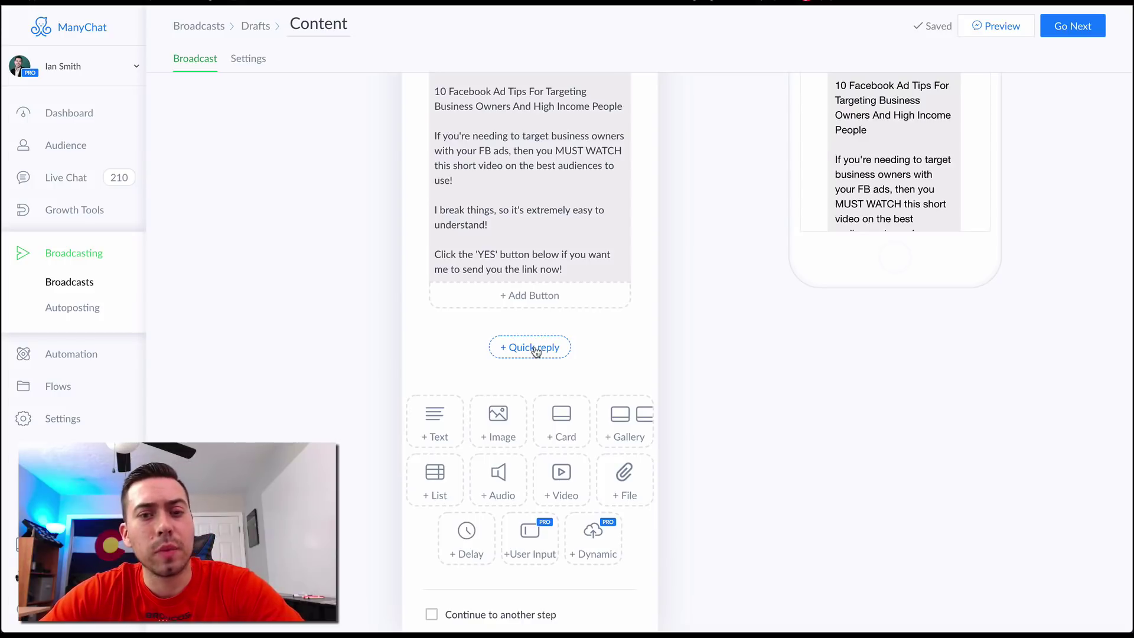
Add a 'Yes! Send The Link! 🎁' button set to send a message.
{"action": "left_click", "coordinate": [523, 301]}
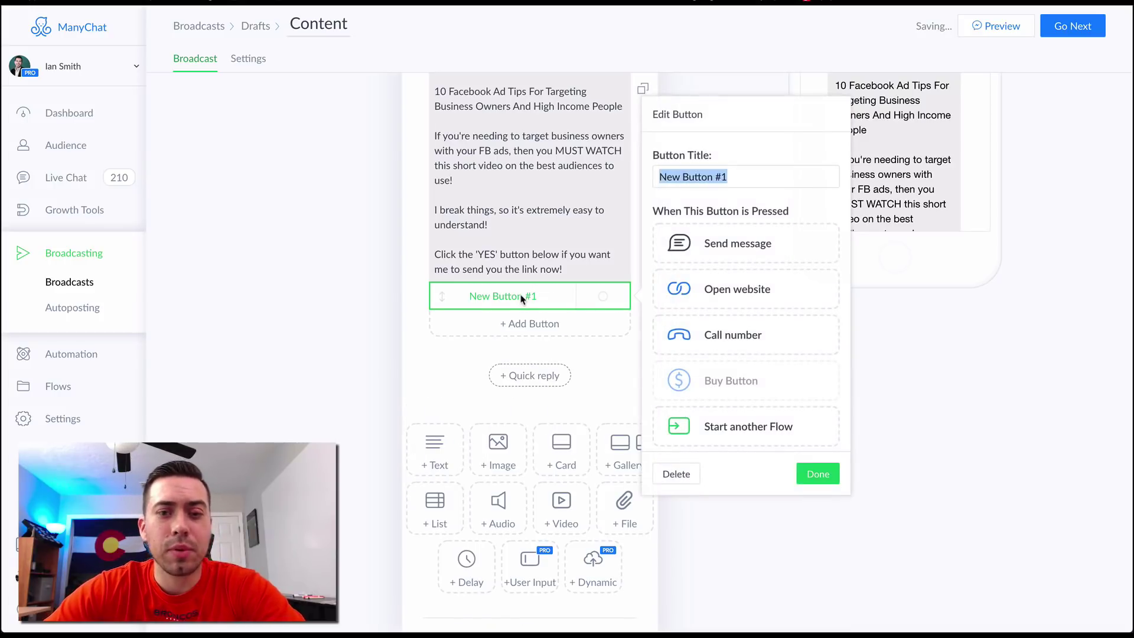
{"action": "type", "text": "Y"}
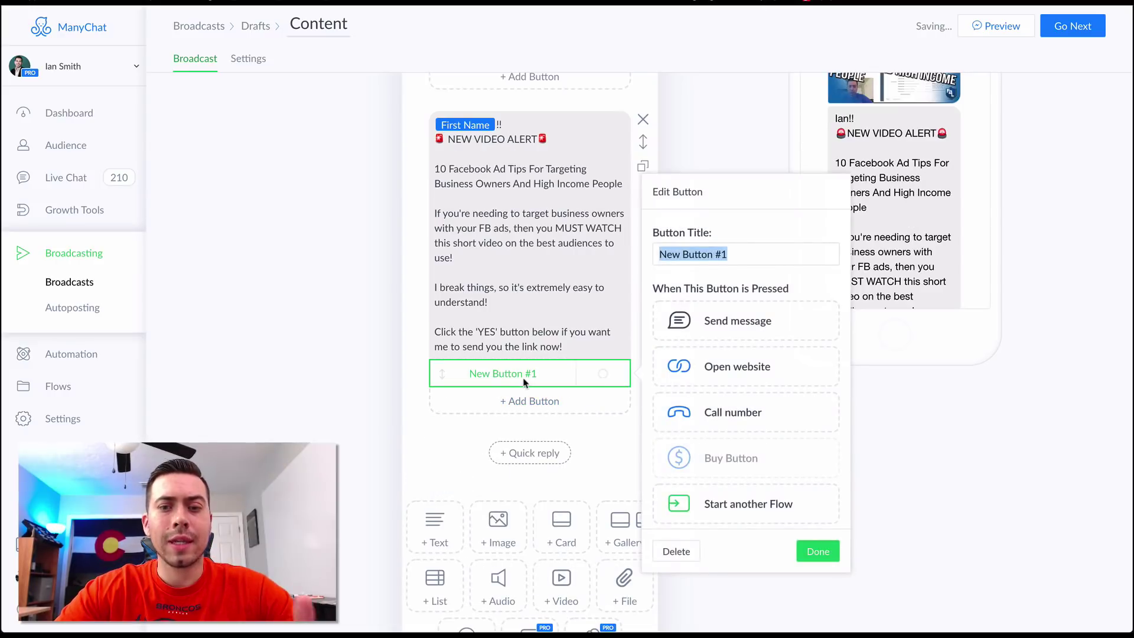
{"action": "type", "text": "Ye"}
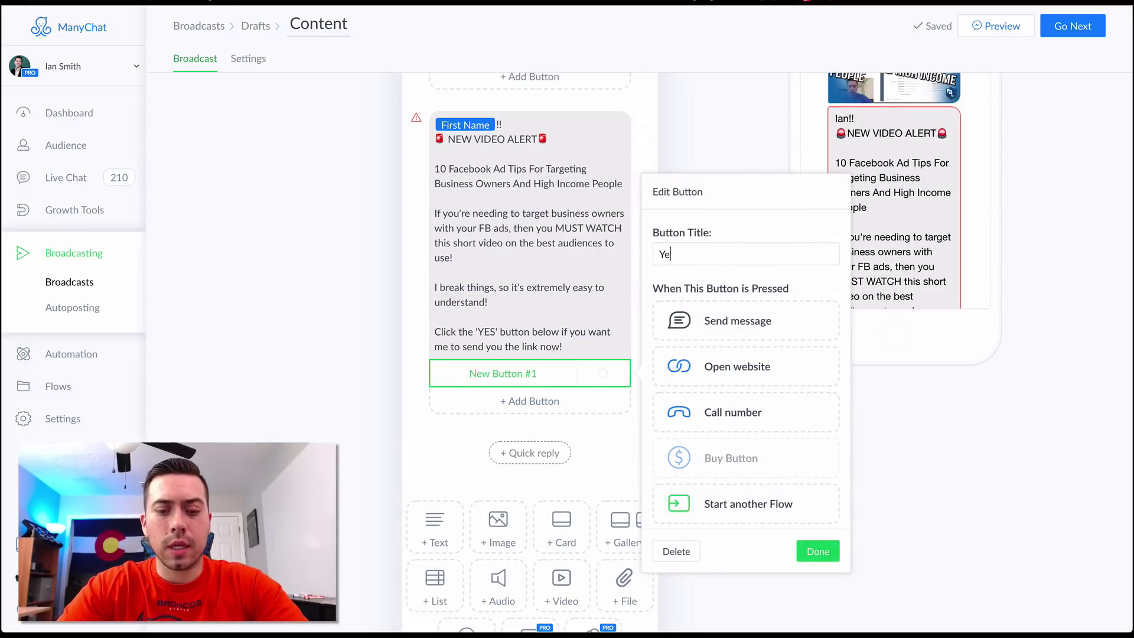
{"action": "type", "text": "s! Send The Link!"}
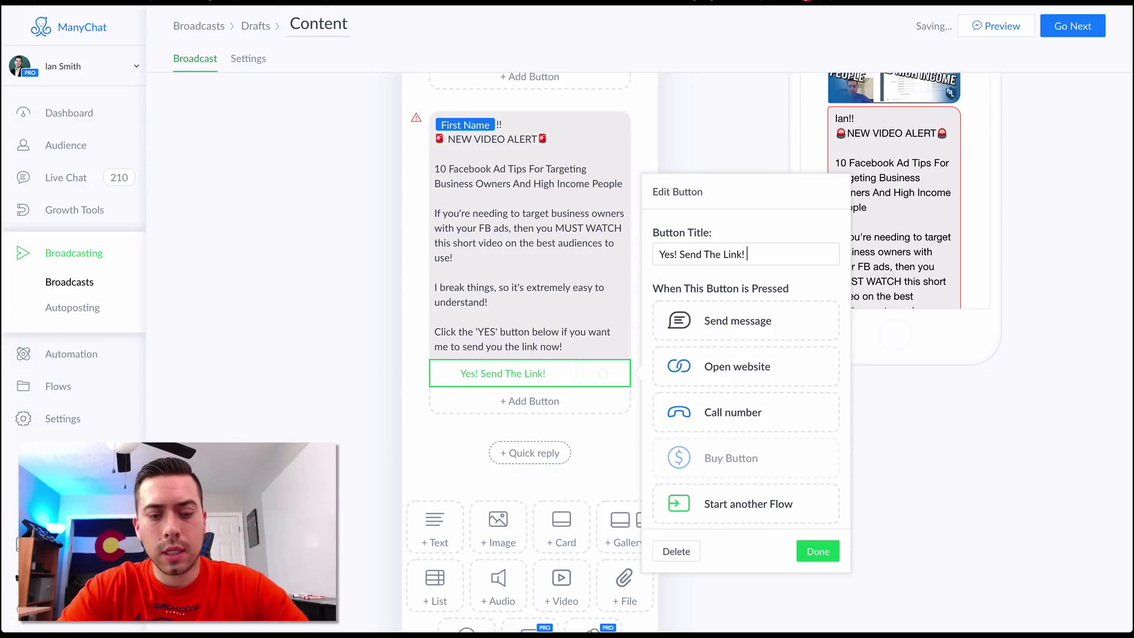
{"action": "key", "text": "ctrl+super+space"}
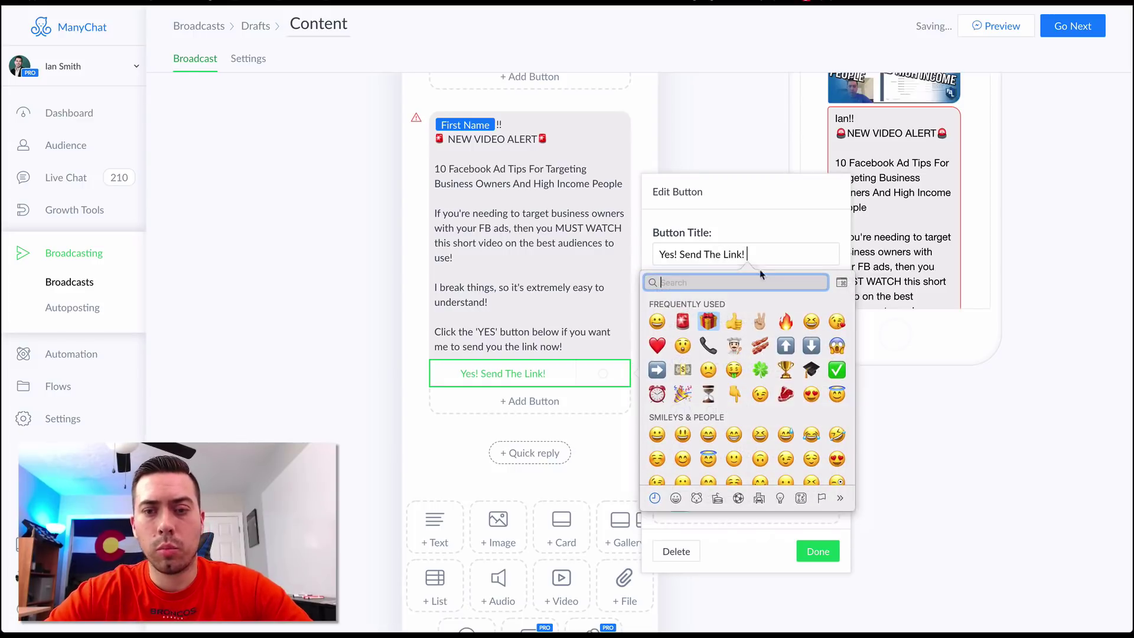
{"action": "left_click", "coordinate": [709, 320]}
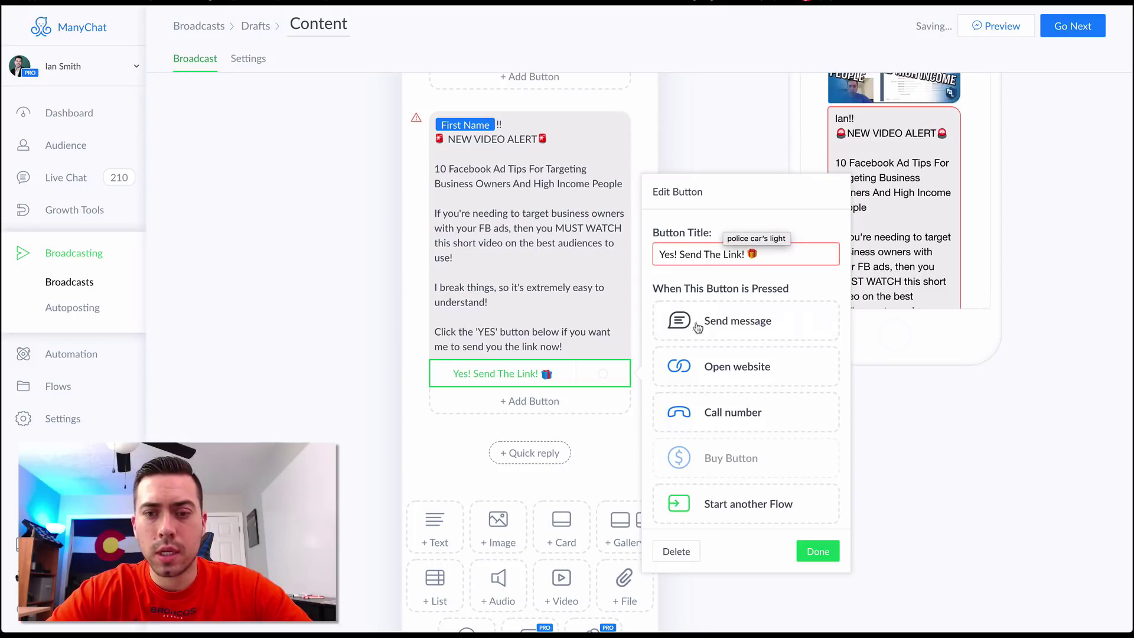
{"action": "left_click", "coordinate": [742, 322]}
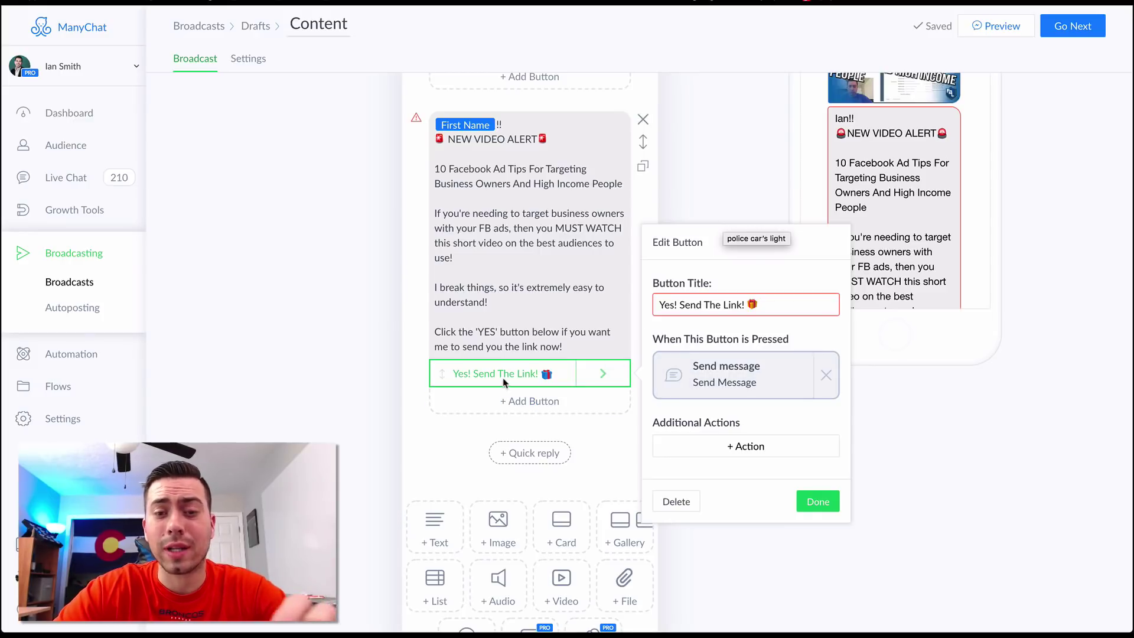
Open the button's follow-up message and title it 'Yes'.
{"action": "left_click", "coordinate": [753, 376]}
{"action": "left_click", "coordinate": [524, 95]}
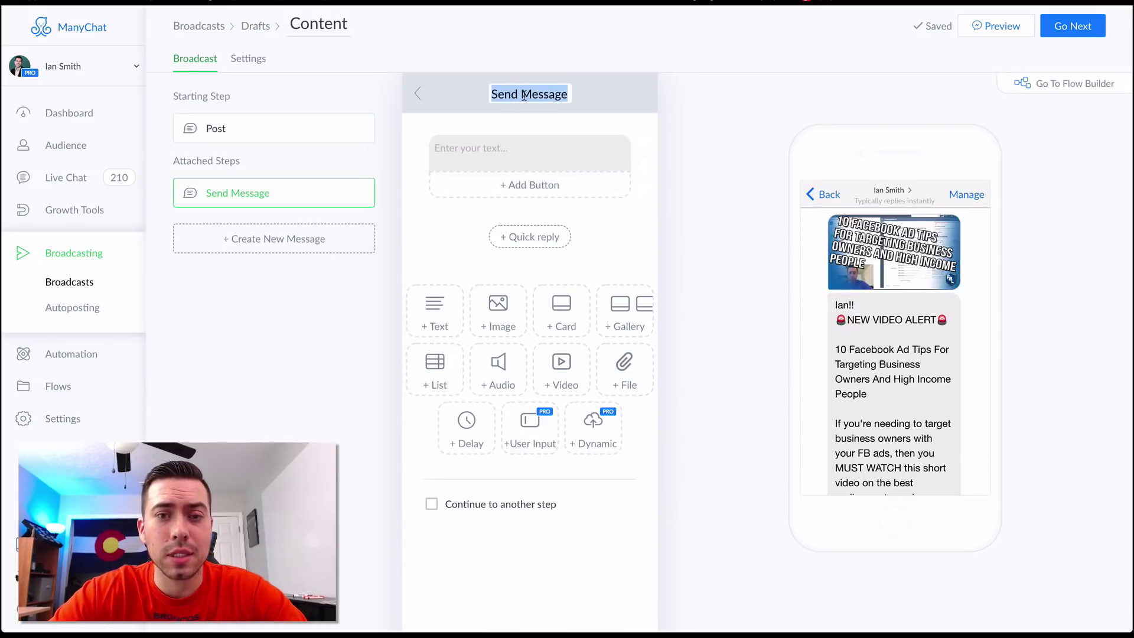
{"action": "type", "text": "Yes"}
{"action": "key", "text": "Return"}
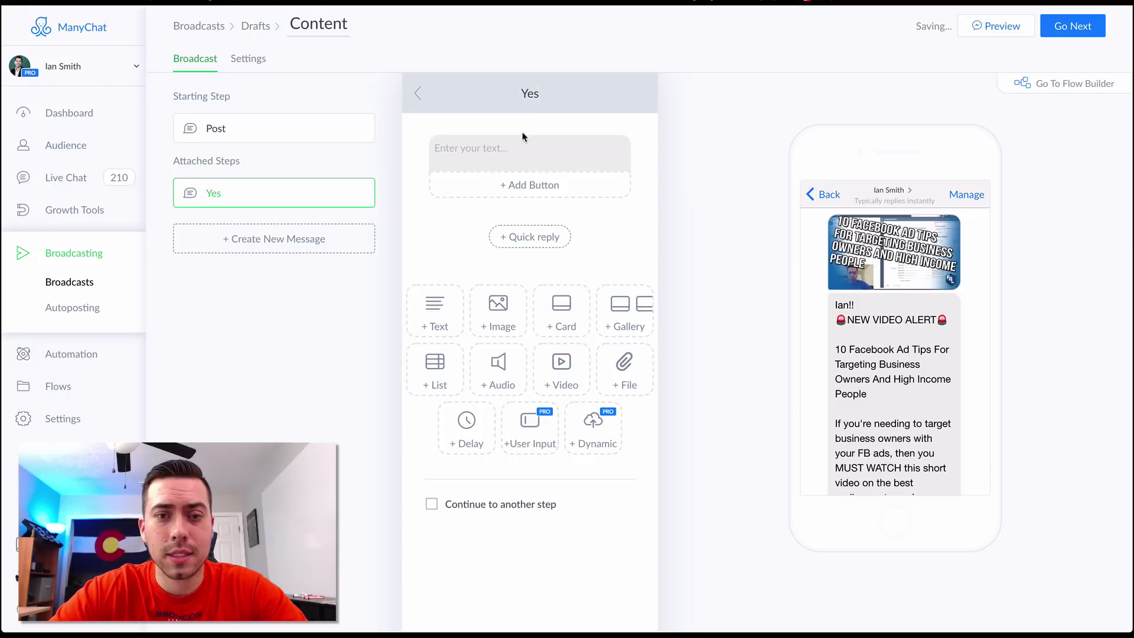
Write 'Awesome! 🎁', then begin the next line 'Click the button below now to watch the vide'.
{"action": "left_click", "coordinate": [504, 159]}
{"action": "type", "text": "Awe"}
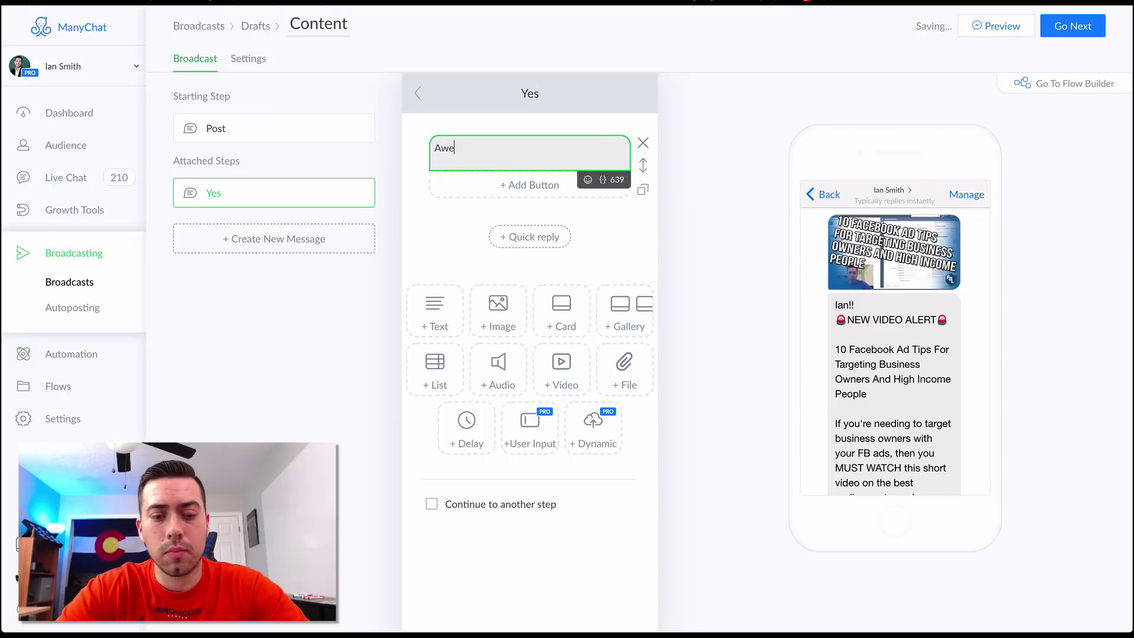
{"action": "type", "text": "some!"}
{"action": "left_click", "coordinate": [588, 179]}
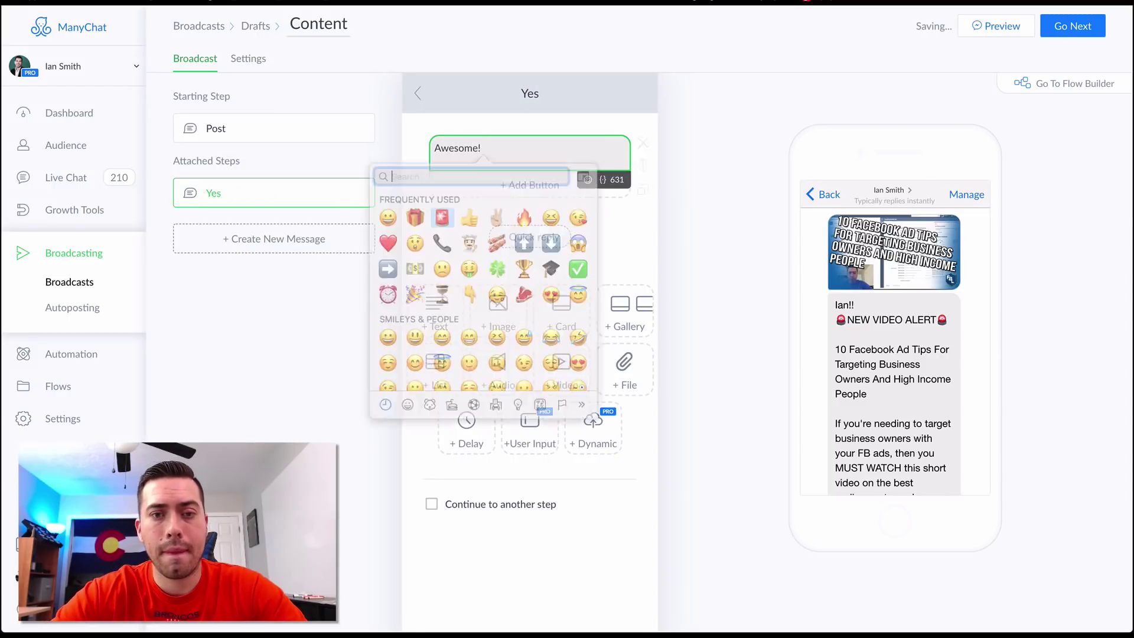
{"action": "left_click", "coordinate": [419, 215]}
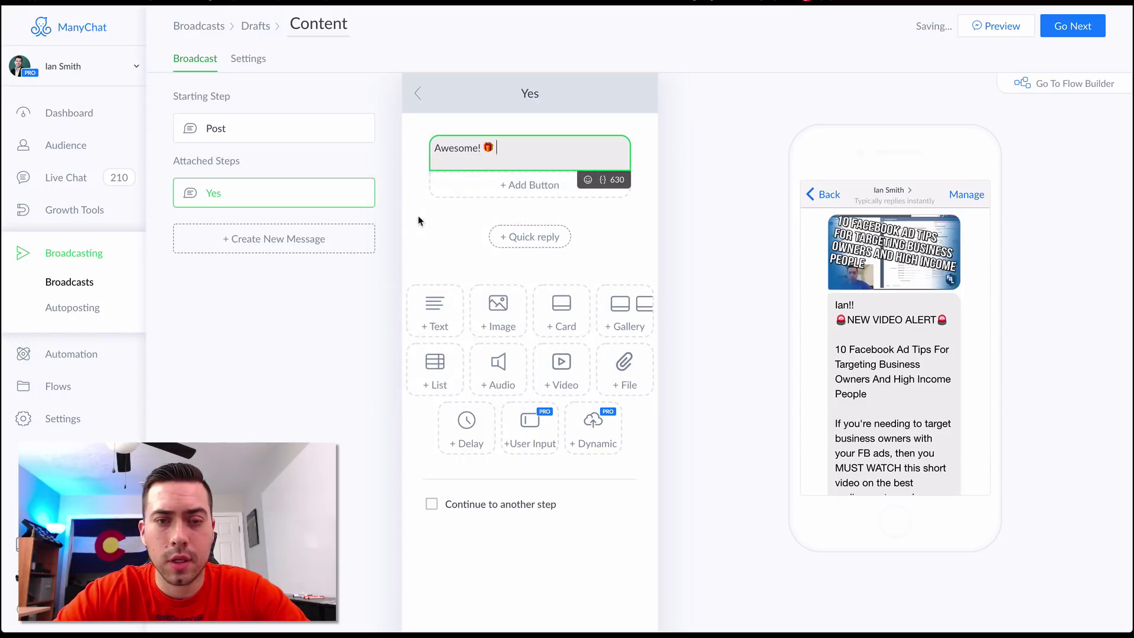
{"action": "key", "text": "Return"}
{"action": "type", "text": "Click"}
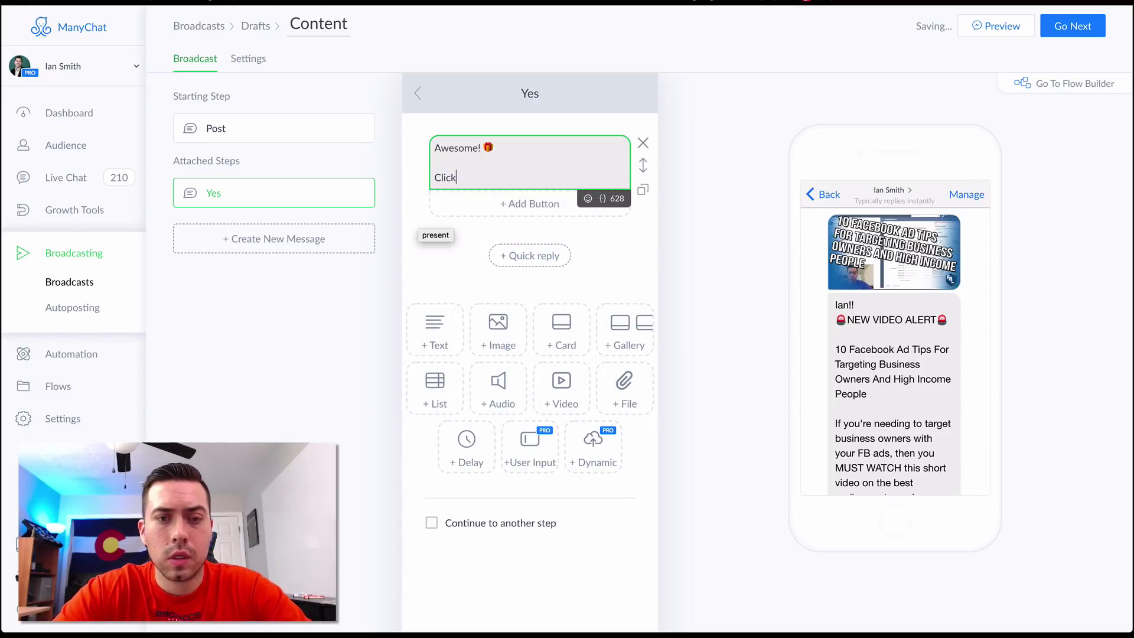
{"action": "type", "text": " the button below"}
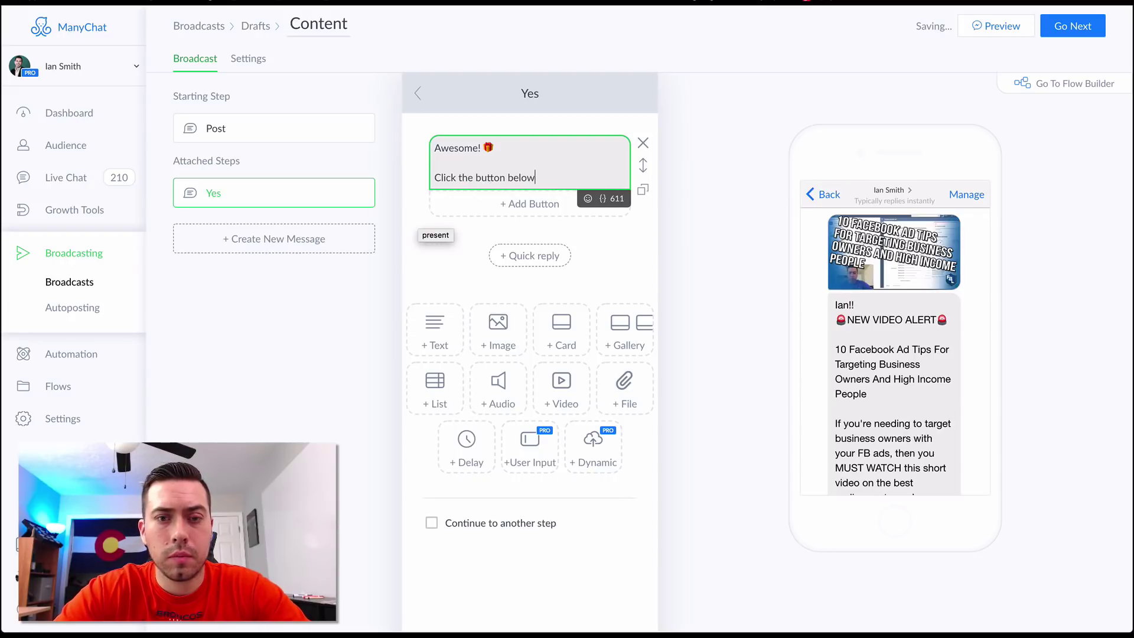
{"action": "type", "text": " now to "}
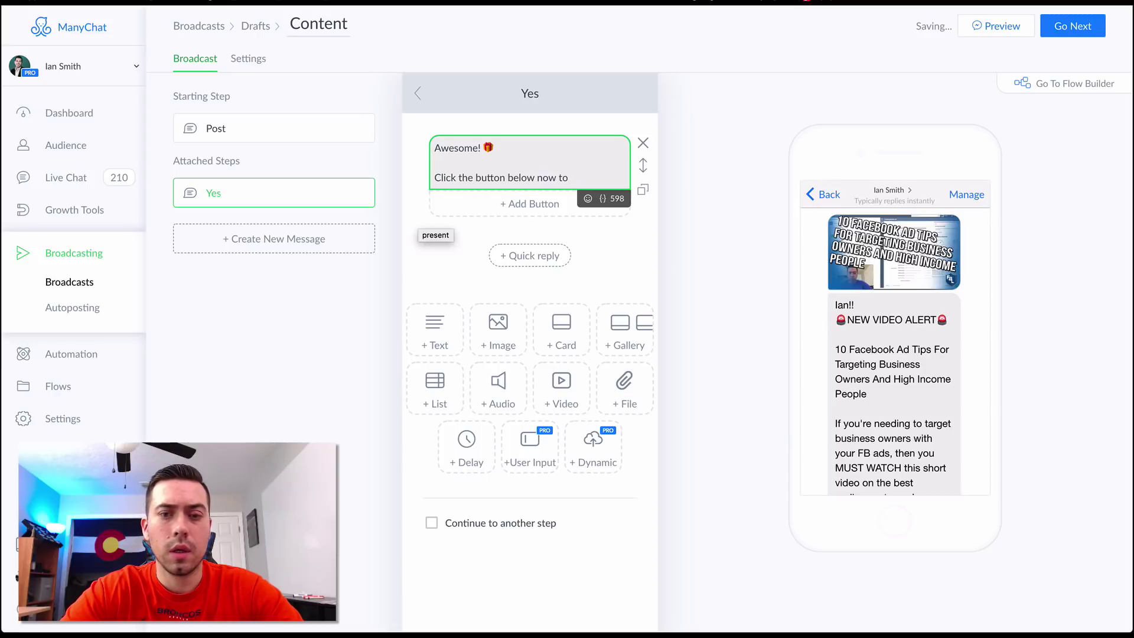
{"action": "type", "text": "watch the video!"}
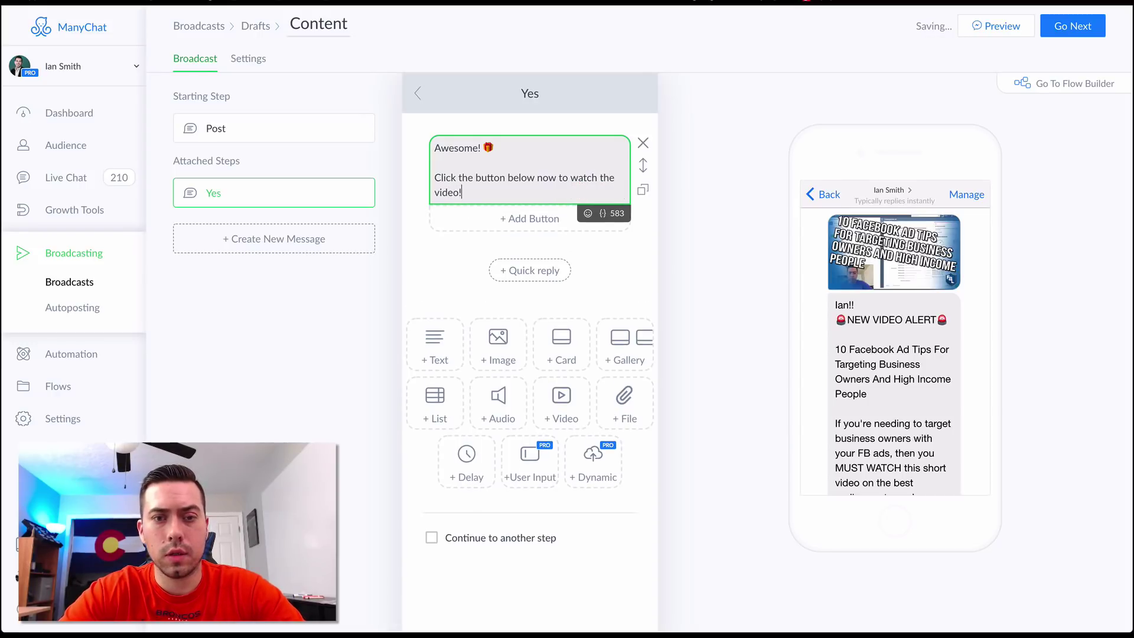
Add a 'Watch The Video' button that opens the pasted YouTube link.
{"action": "left_click", "coordinate": [534, 219]}
{"action": "left_click", "coordinate": [719, 222]}
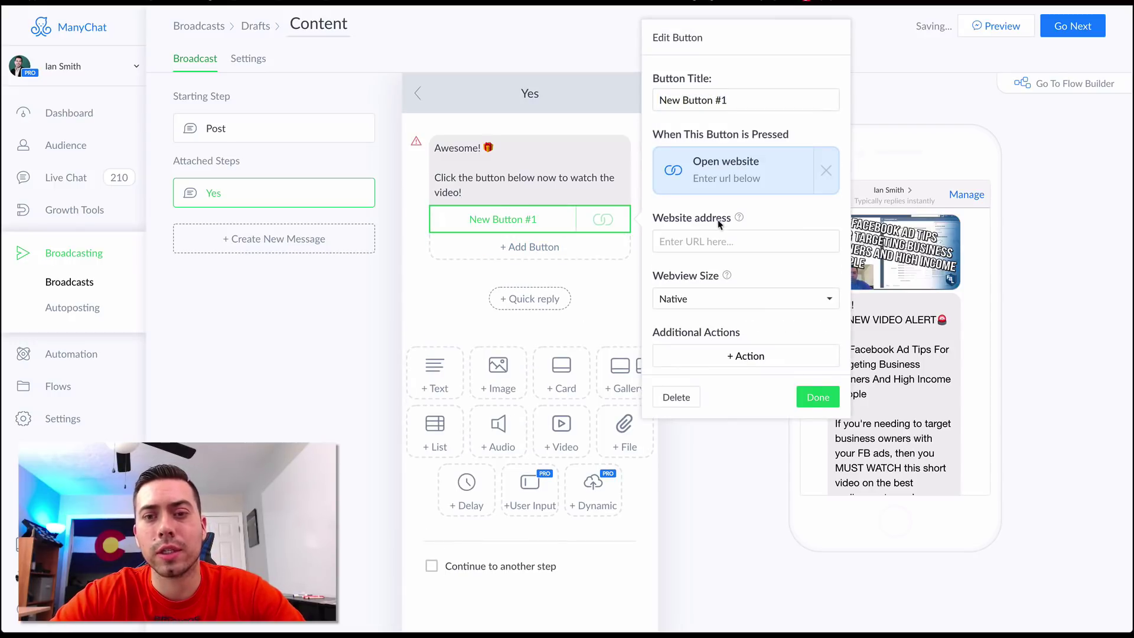
{"action": "left_click", "coordinate": [716, 242]}
{"action": "type", "text": "https://youtu.be/gEXB6WpozpQ"}
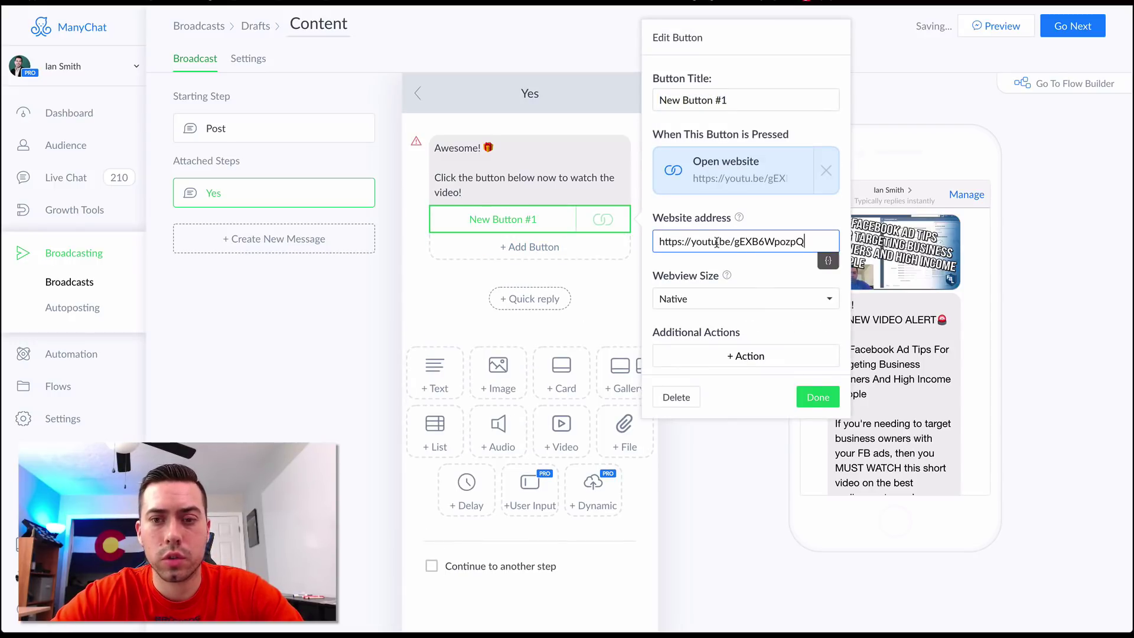
{"action": "left_click", "coordinate": [769, 269]}
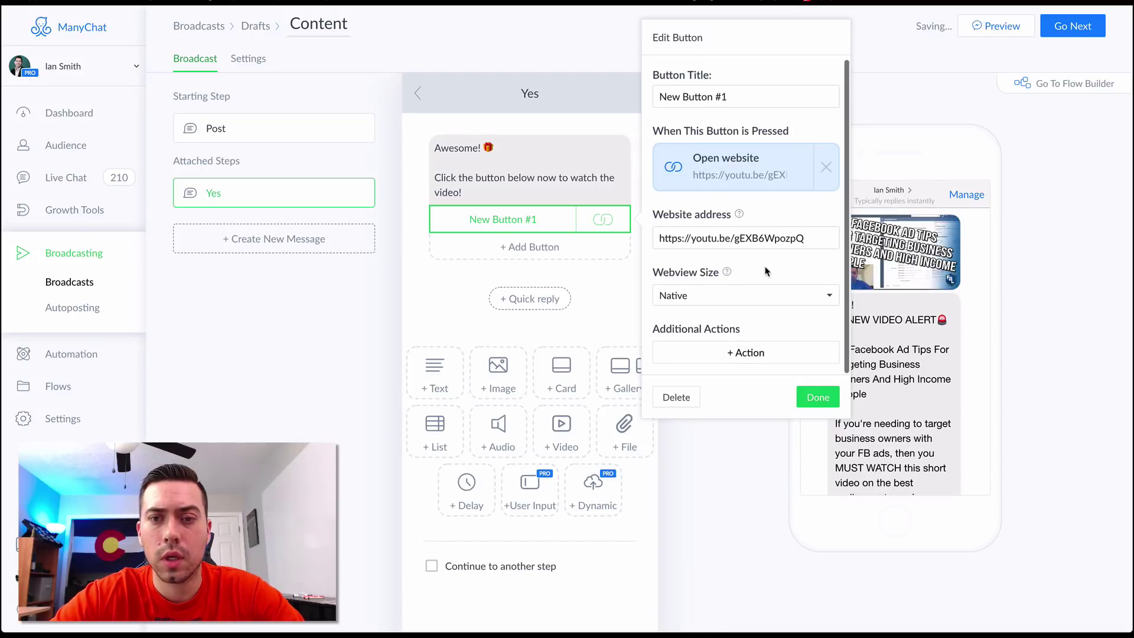
{"action": "triple_click", "coordinate": [734, 101]}
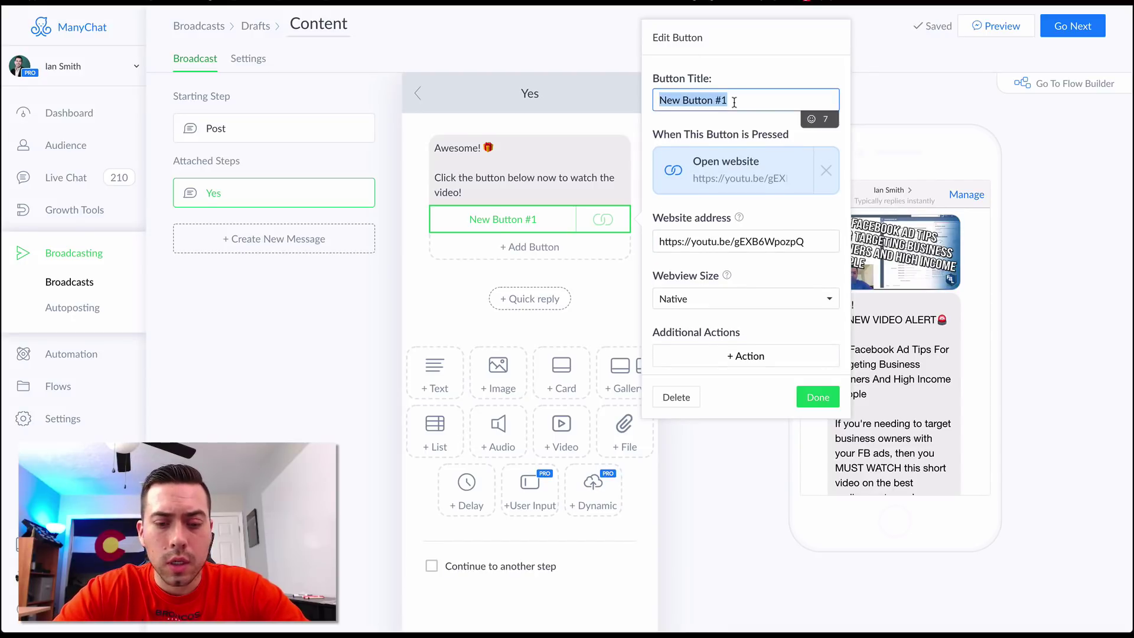
{"action": "type", "text": "Wat"}
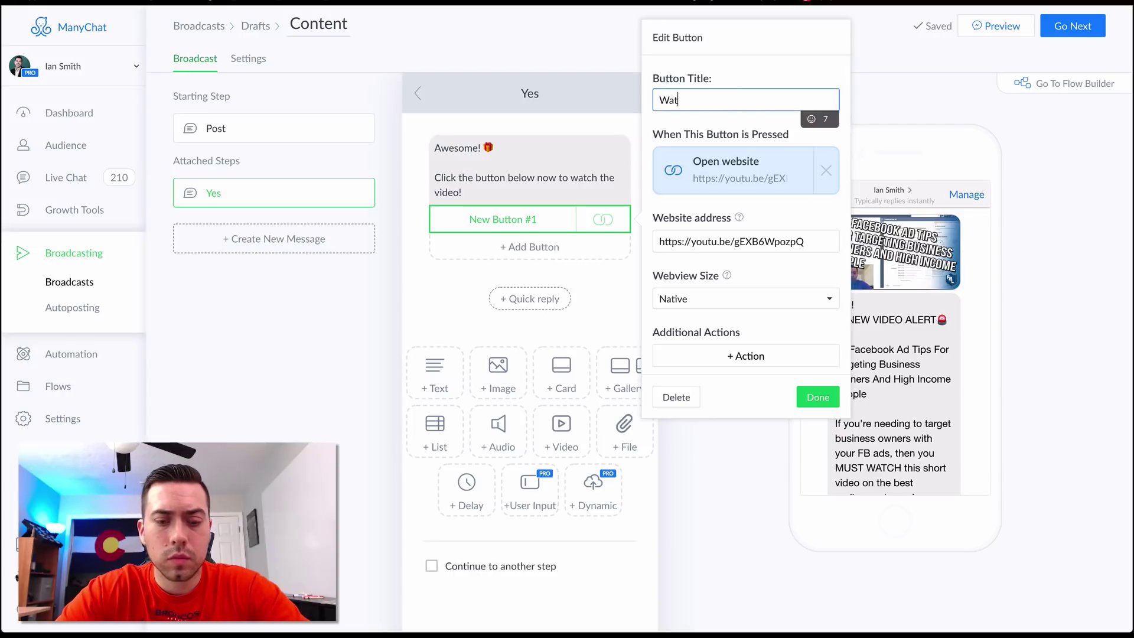
{"action": "type", "text": "ch The Video"}
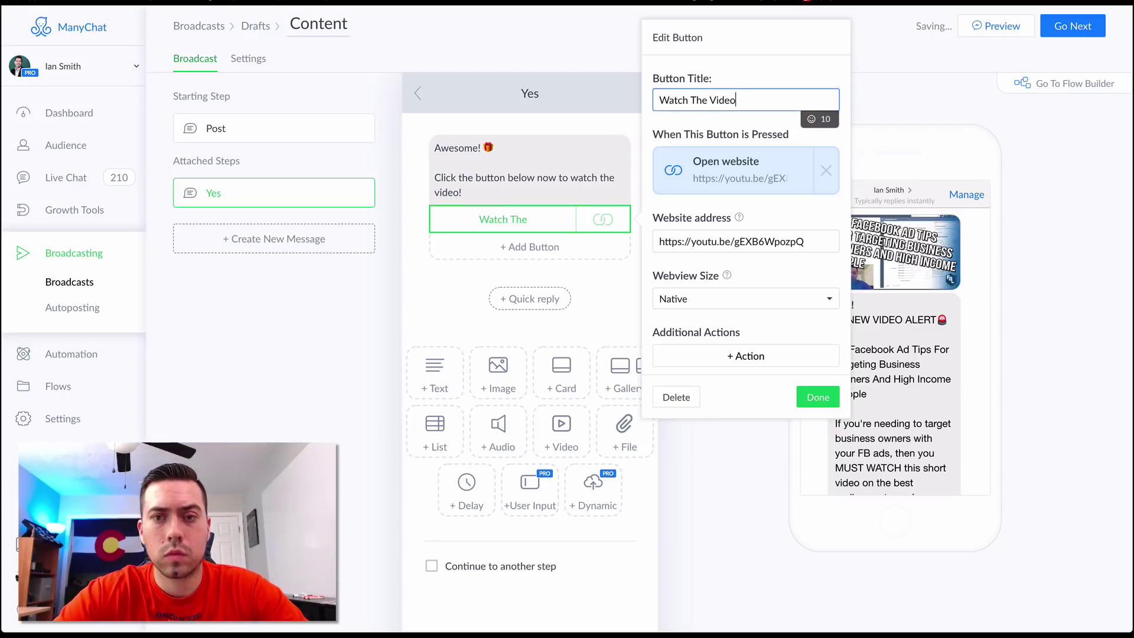
{"action": "left_click", "coordinate": [741, 128]}
Make the Watch The Video button add the tag 'Clicked YT Video Link To Video'.
{"action": "scroll", "coordinate": [741, 127], "scroll_direction": "down", "scroll_amount": 1}
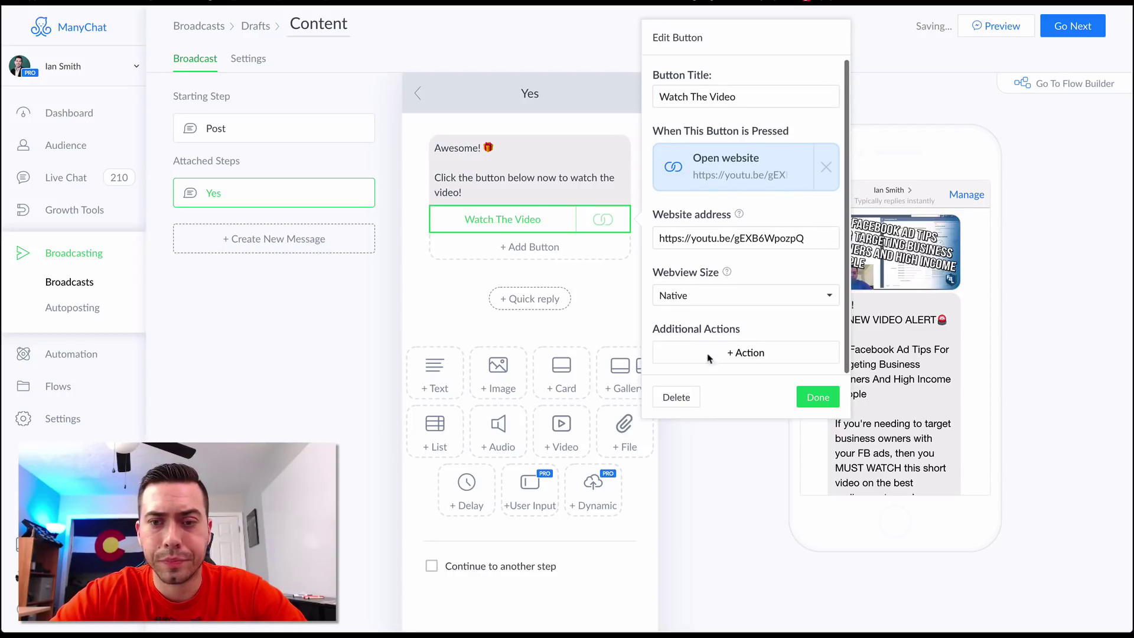
{"action": "left_click", "coordinate": [745, 355]}
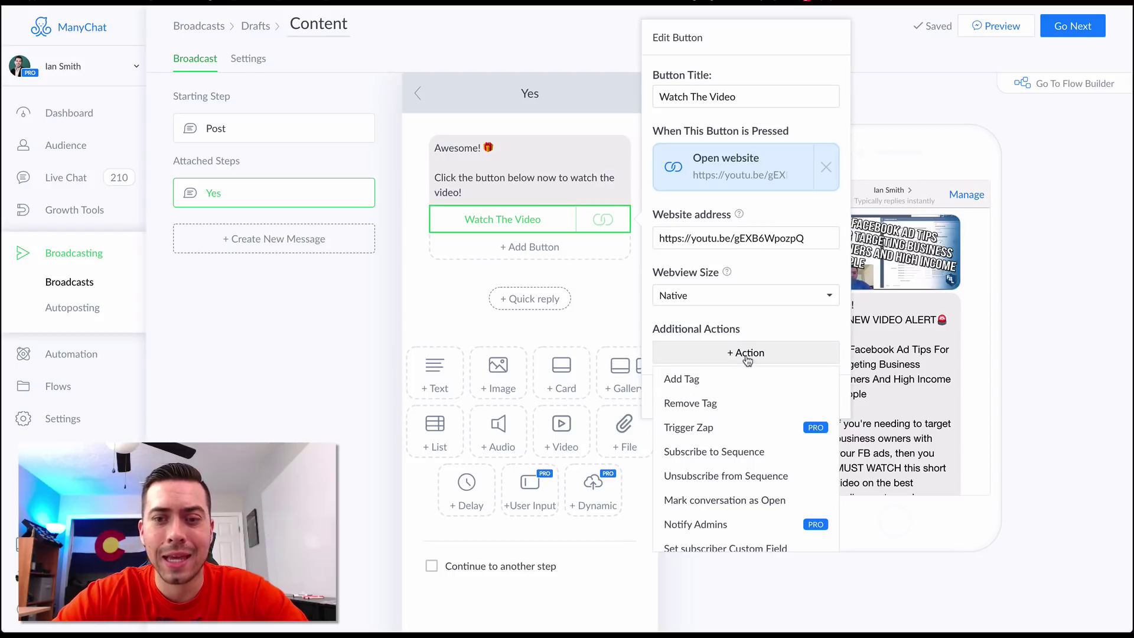
{"action": "left_click", "coordinate": [707, 385]}
{"action": "scroll", "coordinate": [722, 312], "scroll_direction": "down", "scroll_amount": 1}
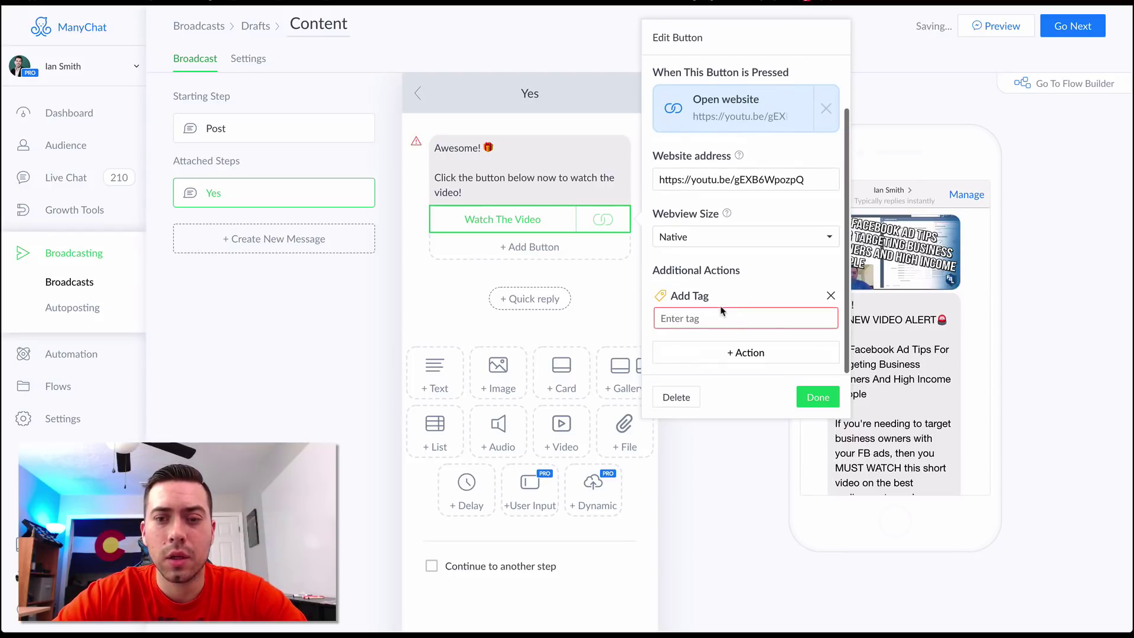
{"action": "left_click", "coordinate": [721, 317]}
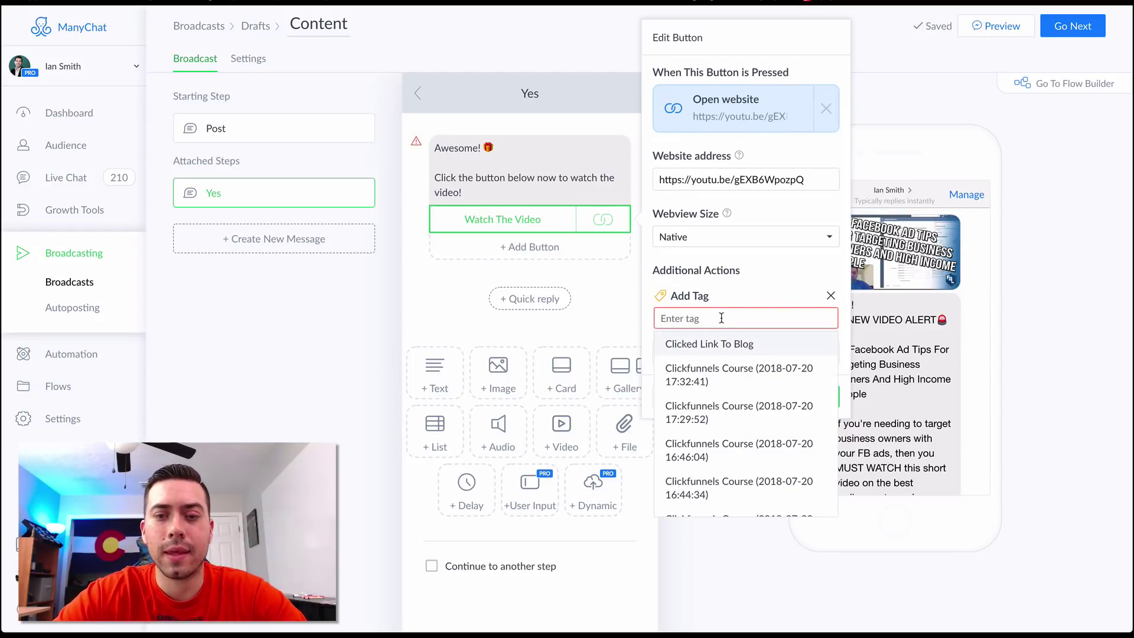
{"action": "type", "text": "clicked"}
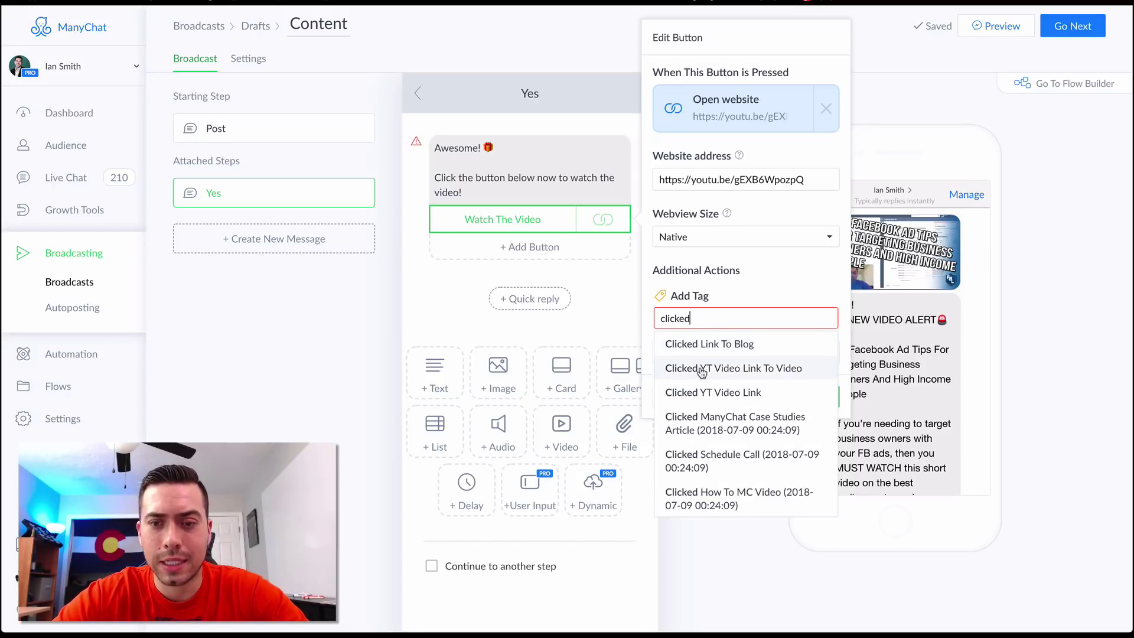
{"action": "left_click", "coordinate": [774, 372]}
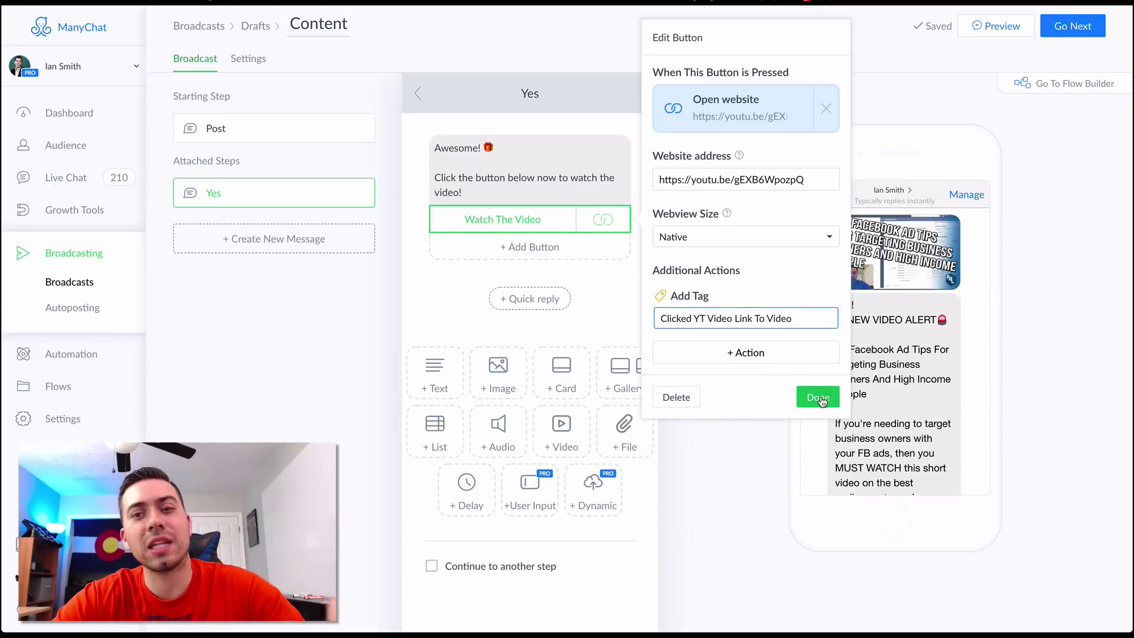
{"action": "left_click", "coordinate": [819, 399]}
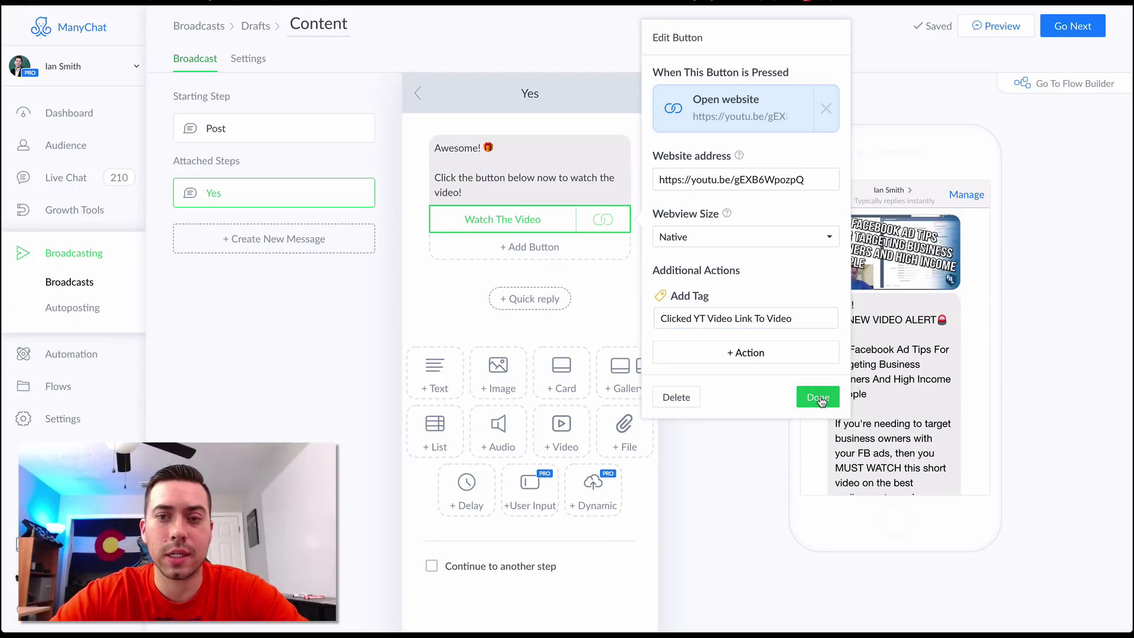
Return to the Post step and open the 'Yes! Send The Link!' button settings.
{"action": "left_click", "coordinate": [252, 134]}
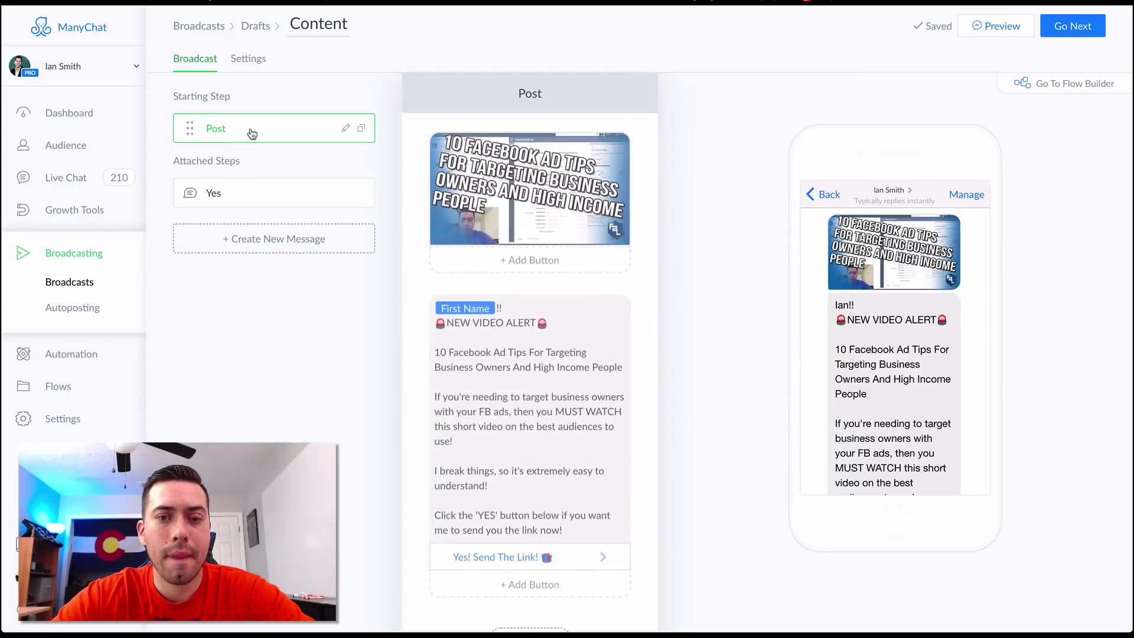
{"action": "scroll", "coordinate": [518, 352], "scroll_direction": "down", "scroll_amount": 4}
{"action": "left_click", "coordinate": [517, 353]}
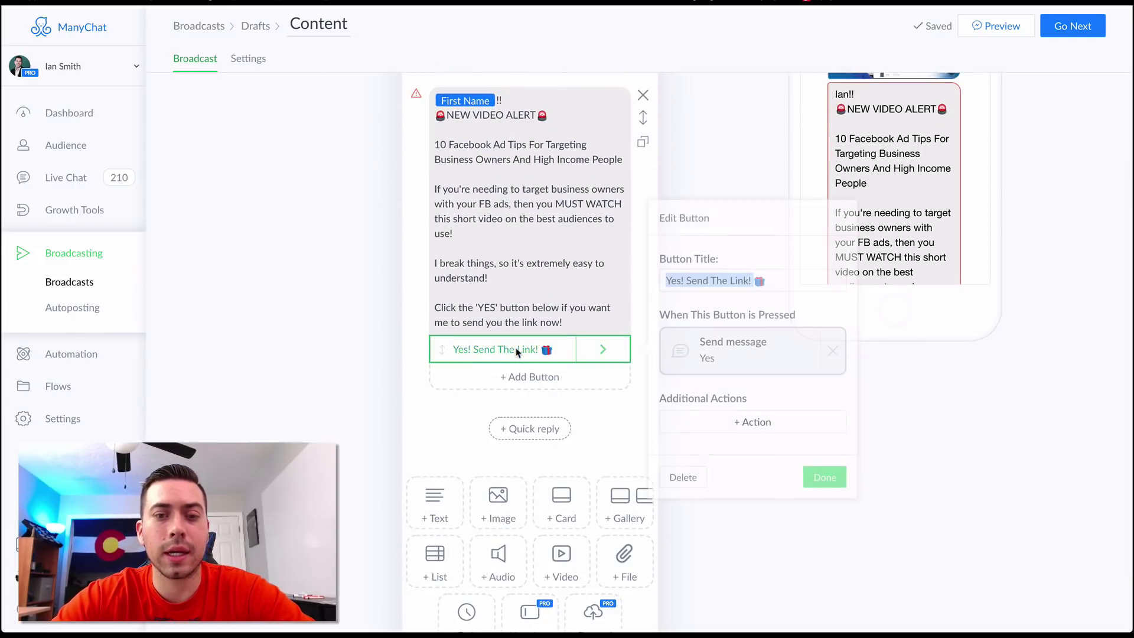
Make the 'Yes! Send The Link!' button add the tag 'Clicked YT Video Link'.
{"action": "left_click", "coordinate": [762, 422]}
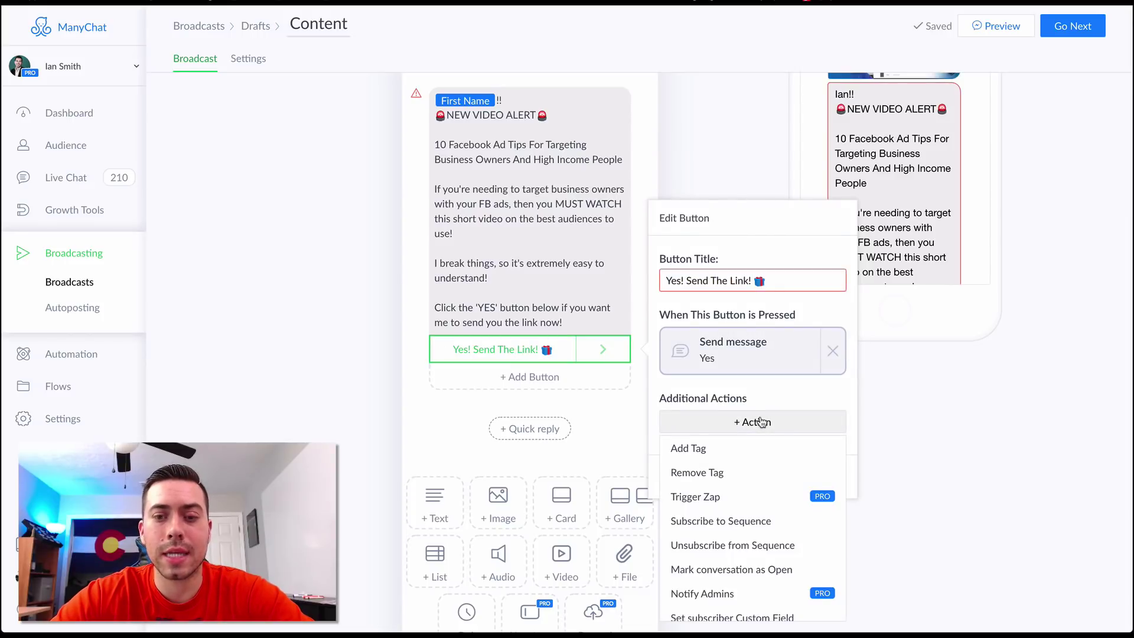
{"action": "left_click", "coordinate": [734, 444]}
{"action": "type", "text": "clicked"}
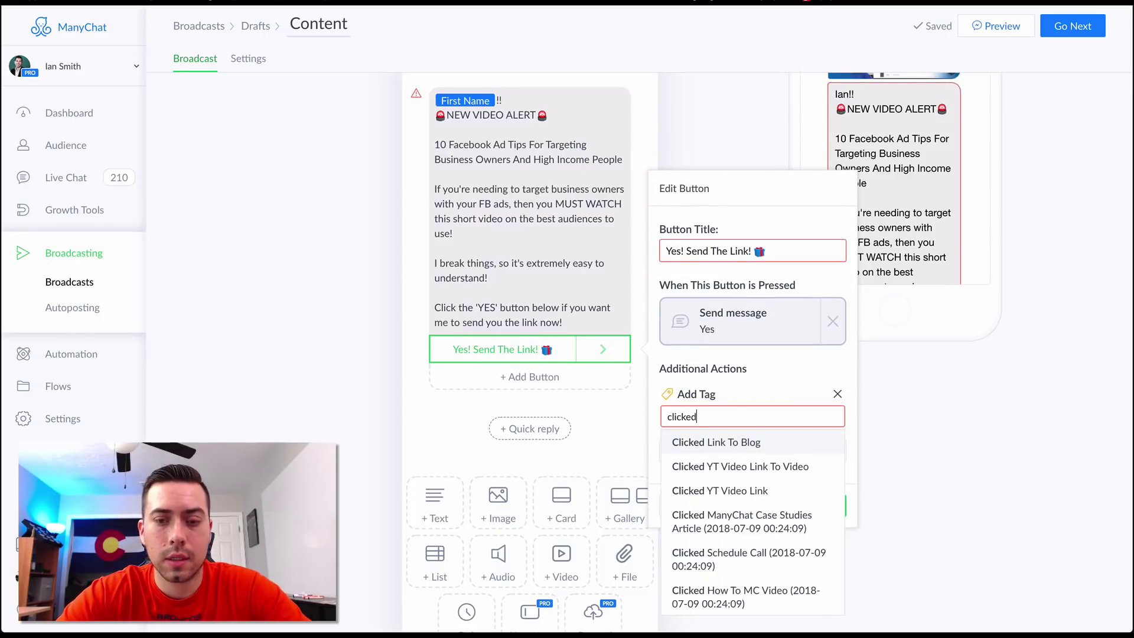
{"action": "left_click", "coordinate": [733, 492]}
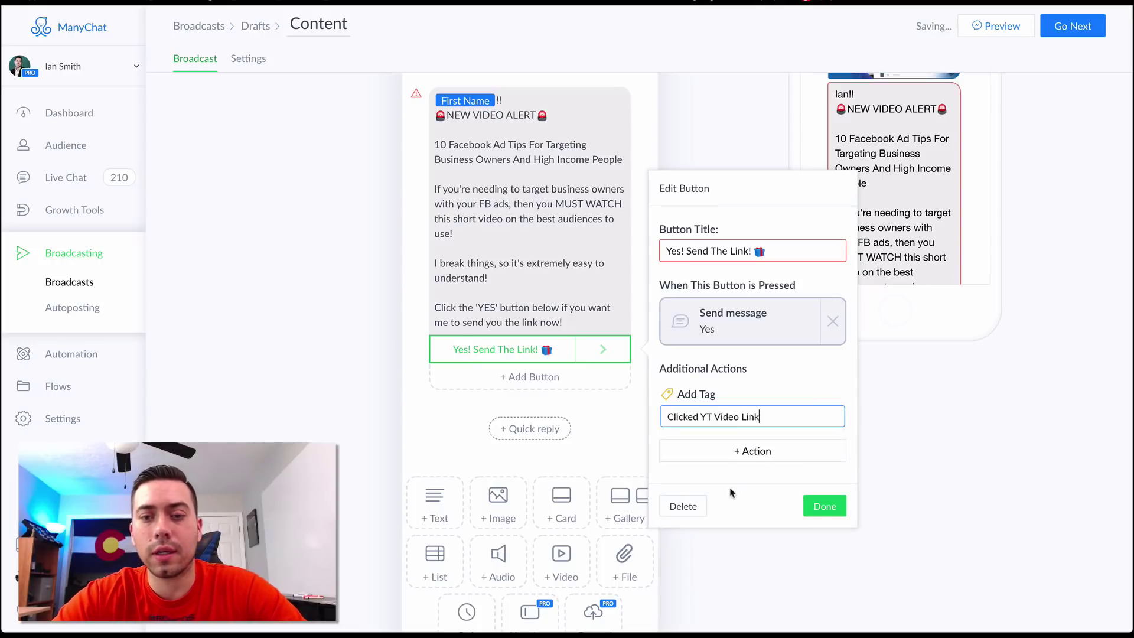
{"action": "left_click", "coordinate": [832, 506]}
Remove the gift emoji from the button title, leaving 'Yes! Send The Link!'.
{"action": "left_click", "coordinate": [508, 350]}
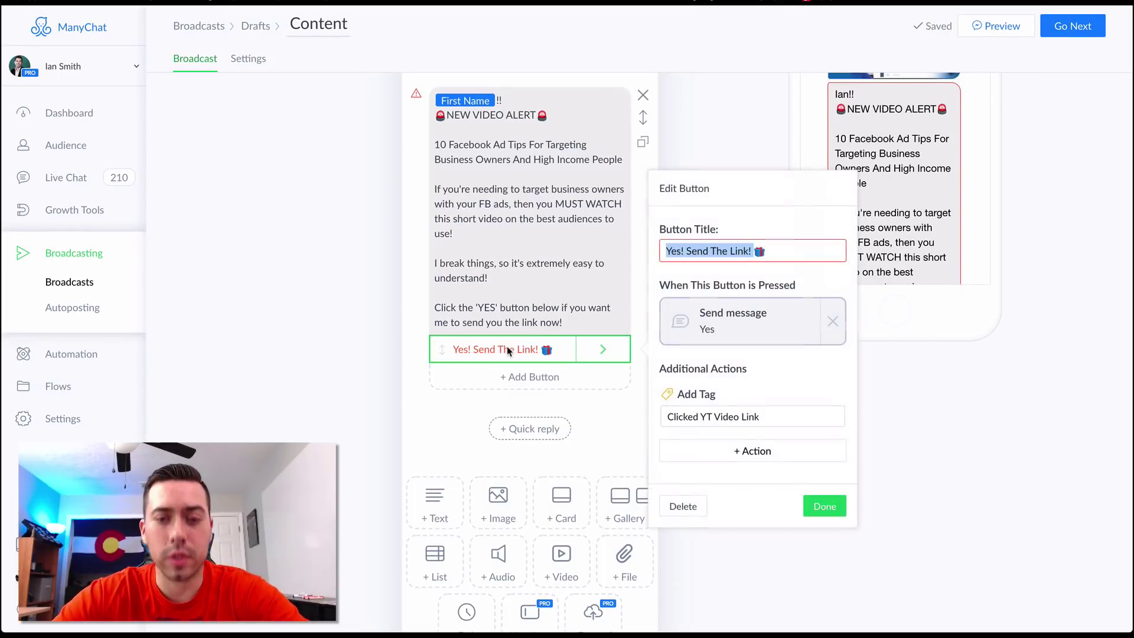
{"action": "left_click", "coordinate": [716, 250]}
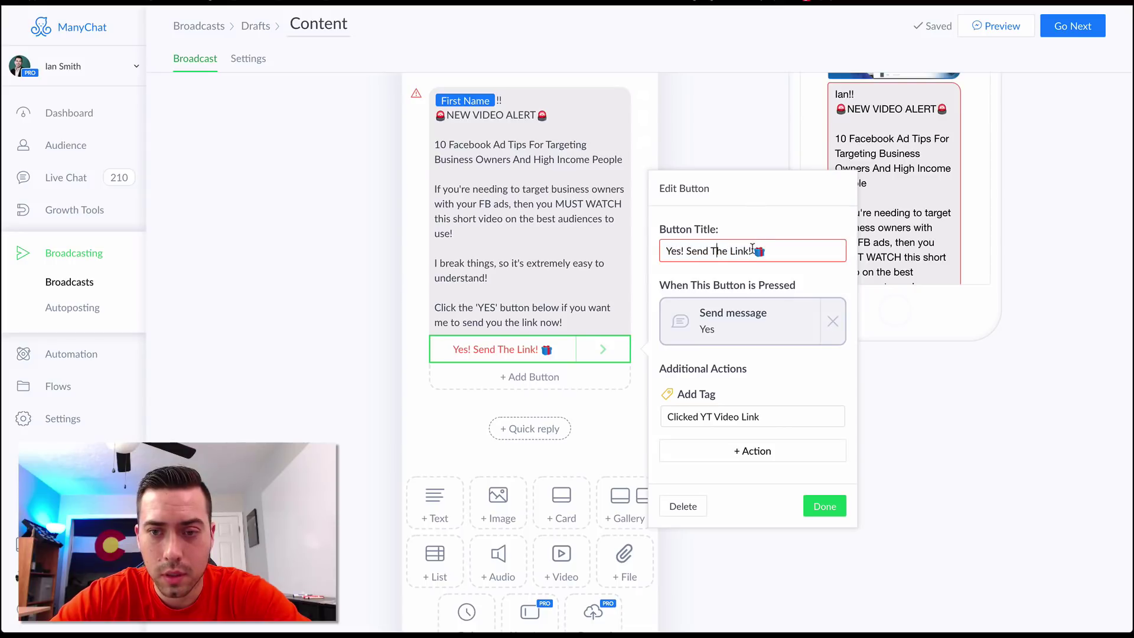
{"action": "key", "text": "BackSpace"}
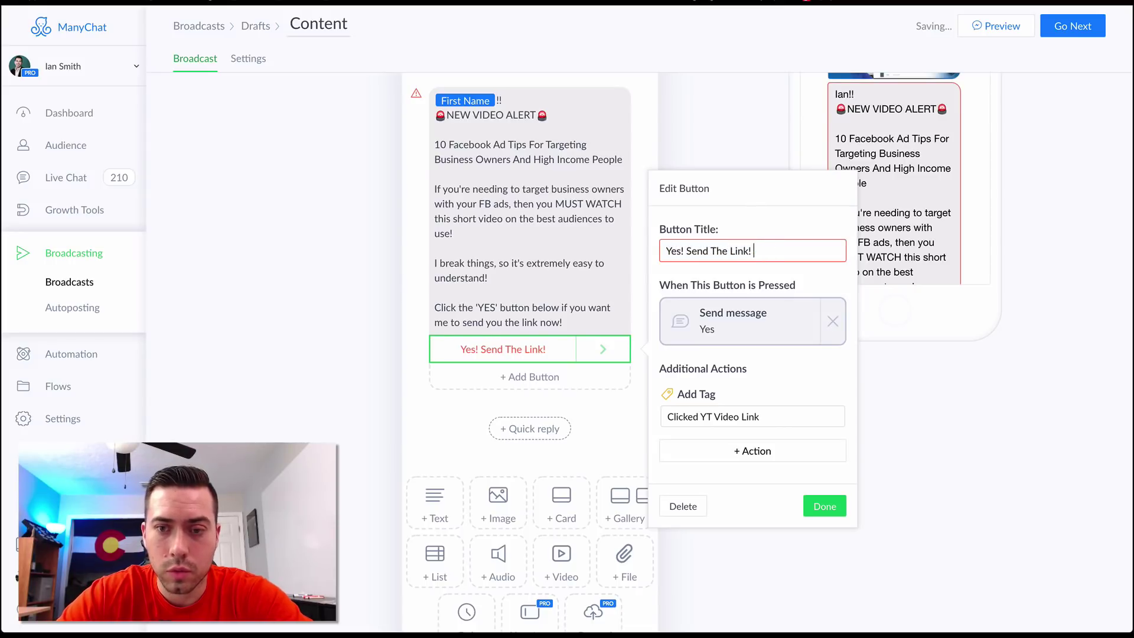
{"action": "left_click", "coordinate": [824, 508]}
{"action": "left_click", "coordinate": [568, 349]}
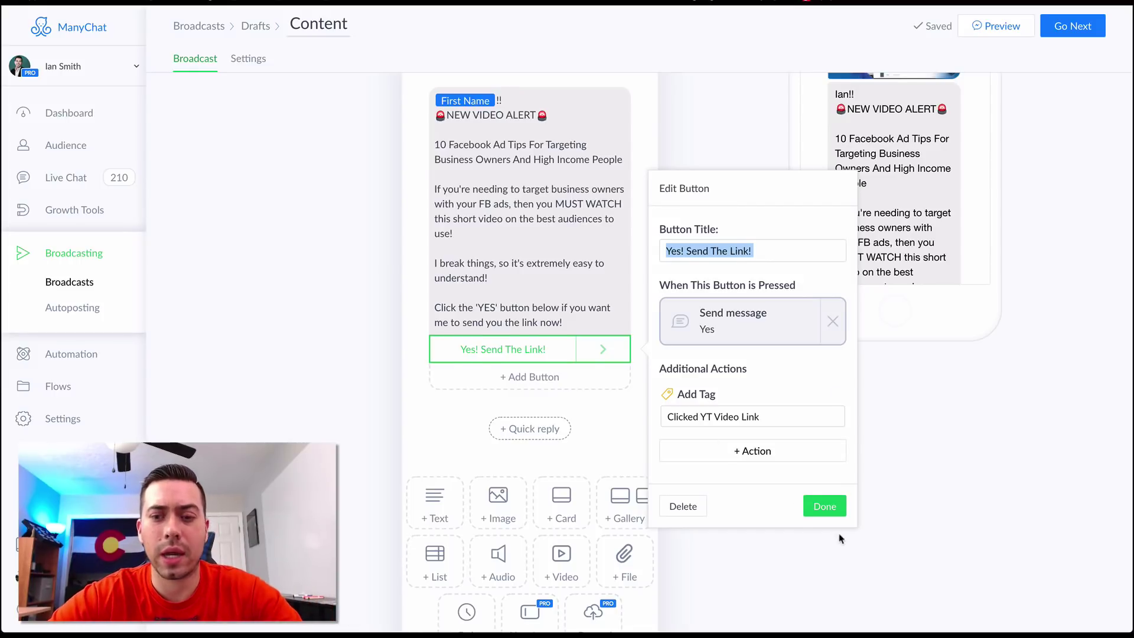
Confirm the button's Send message 'Yes' action and its 'Clicked YT Video Link' tag.
{"action": "left_click", "coordinate": [823, 505]}
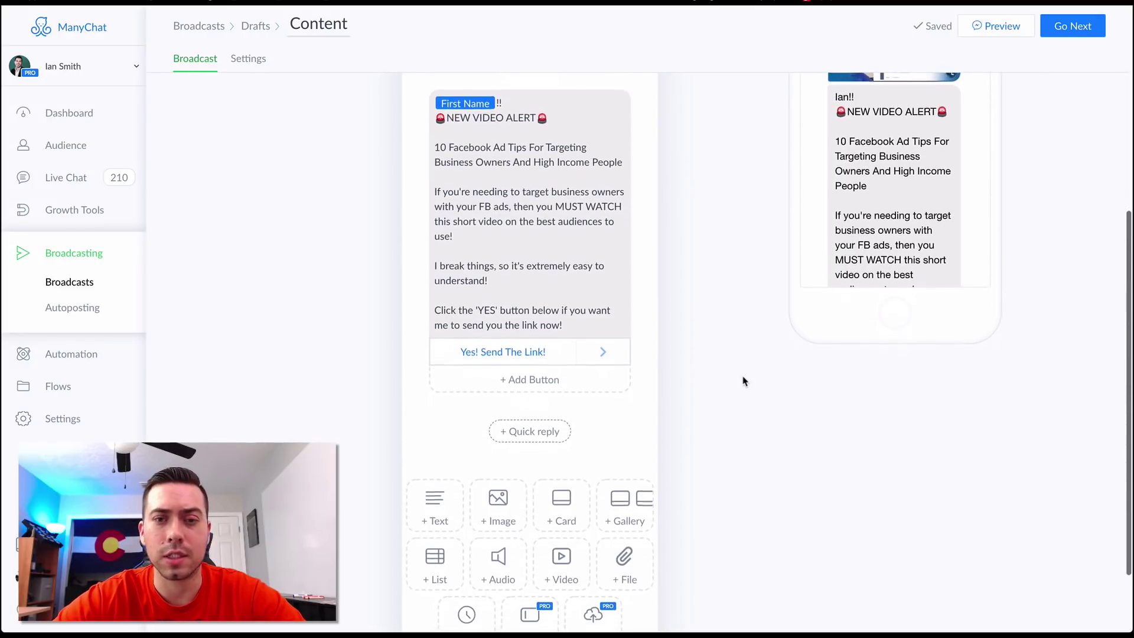
{"action": "scroll", "coordinate": [744, 381], "scroll_direction": "up", "scroll_amount": 4}
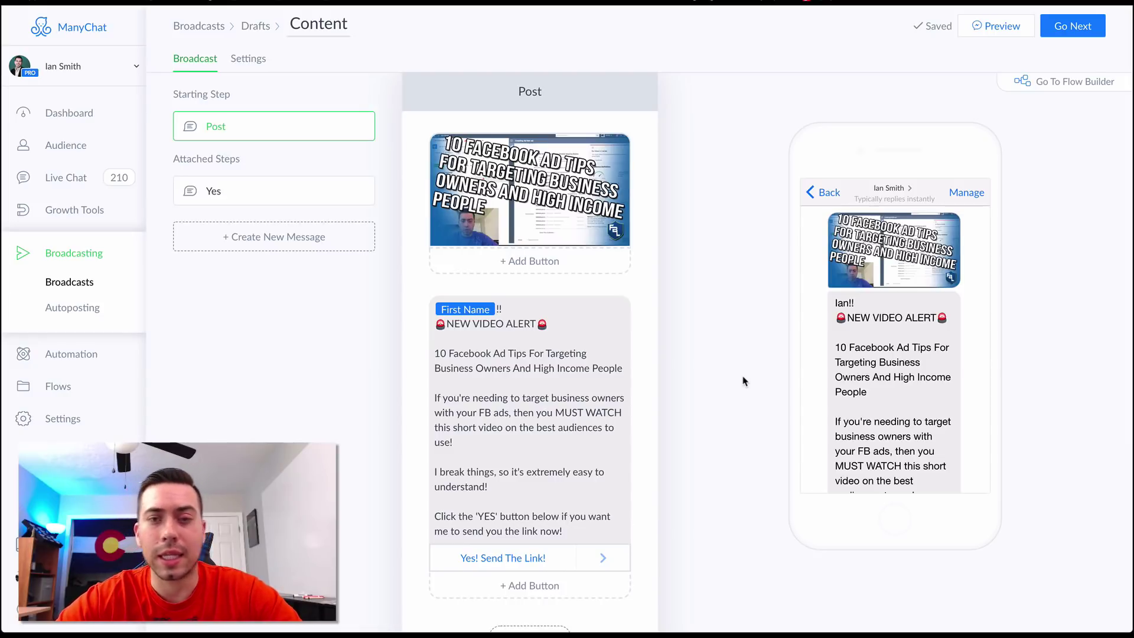
{"action": "scroll", "coordinate": [744, 381], "scroll_direction": "down", "scroll_amount": 1}
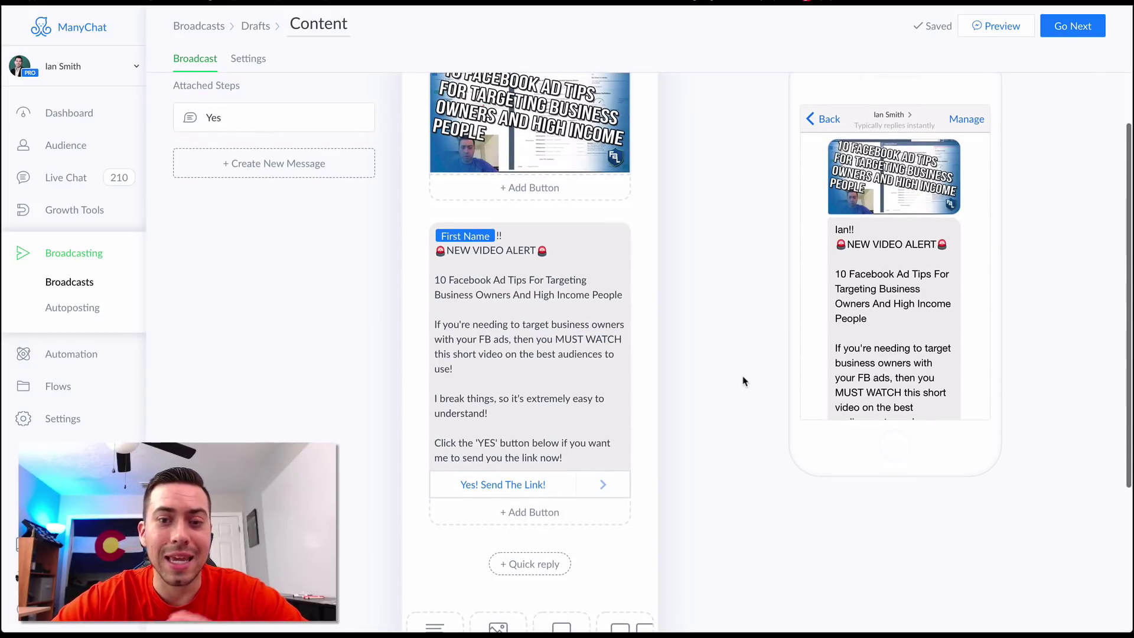
{"action": "left_click", "coordinate": [501, 487]}
{"action": "left_click", "coordinate": [753, 424]}
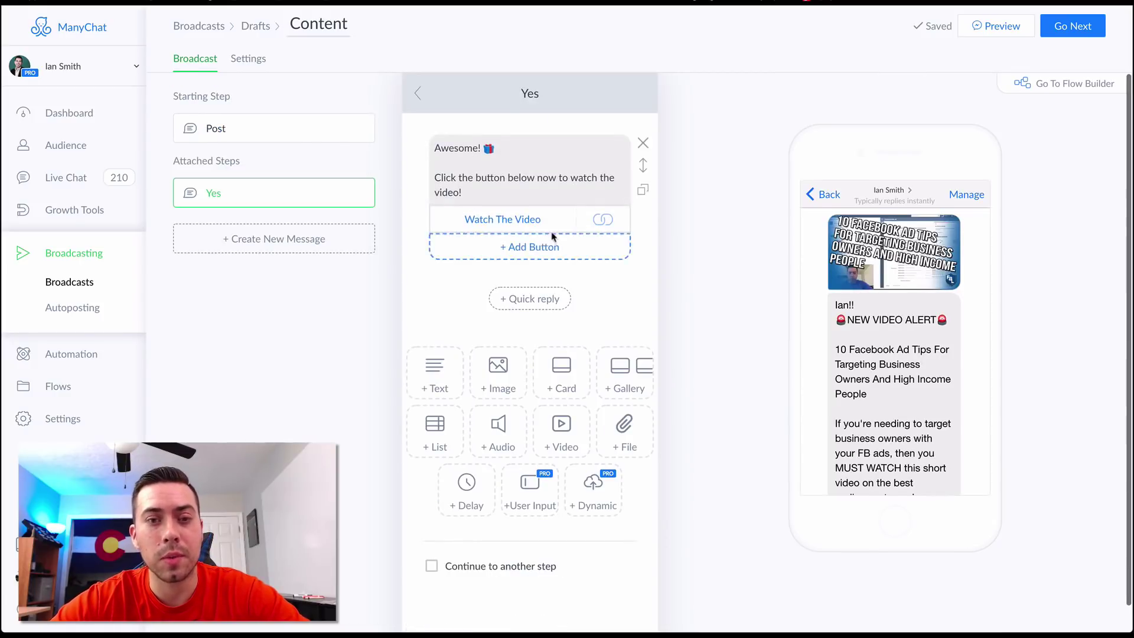
{"action": "left_click", "coordinate": [503, 180]}
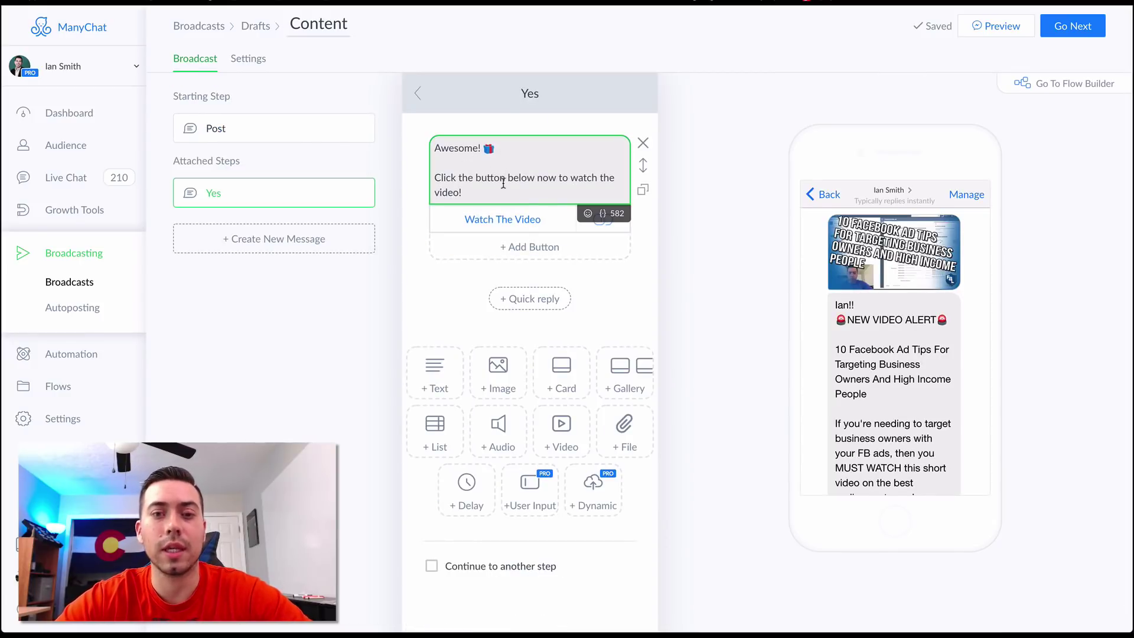
{"action": "left_click", "coordinate": [533, 221]}
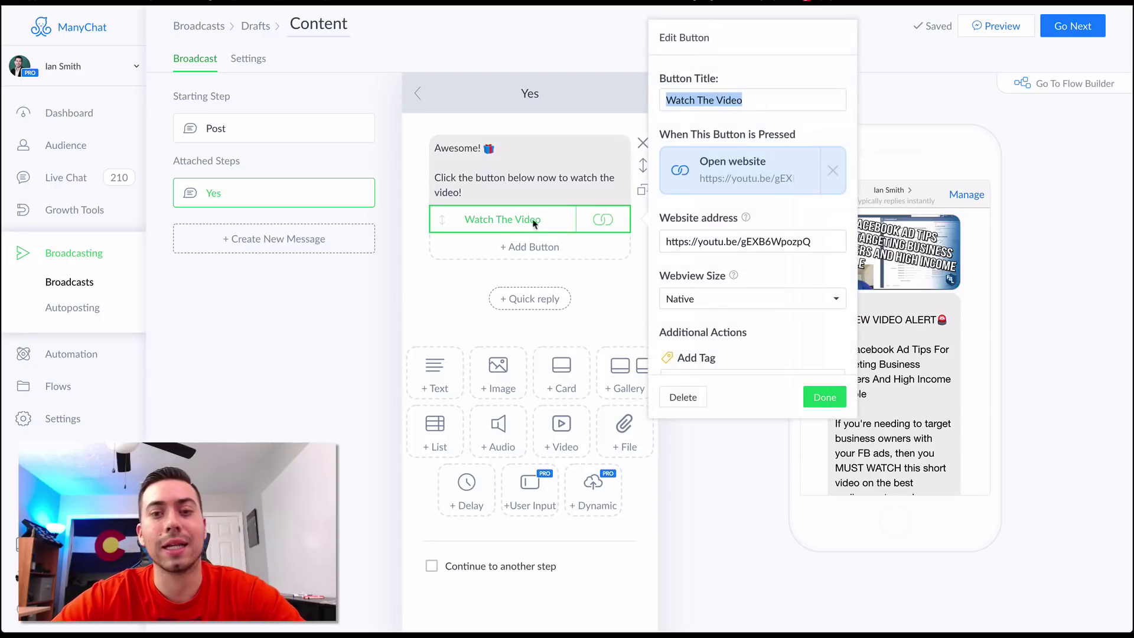
{"action": "left_click", "coordinate": [825, 399]}
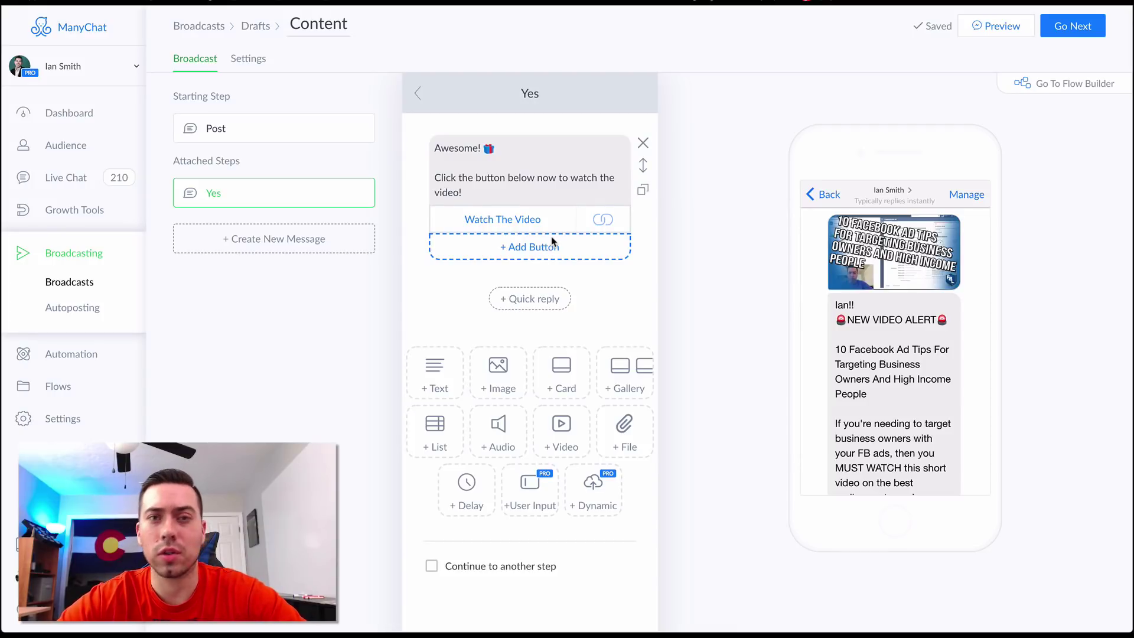
{"action": "left_click", "coordinate": [413, 92]}
Add a 'No Thanks' button set to Send message and open its new Send Message step.
{"action": "scroll", "coordinate": [515, 378], "scroll_direction": "down", "scroll_amount": 4}
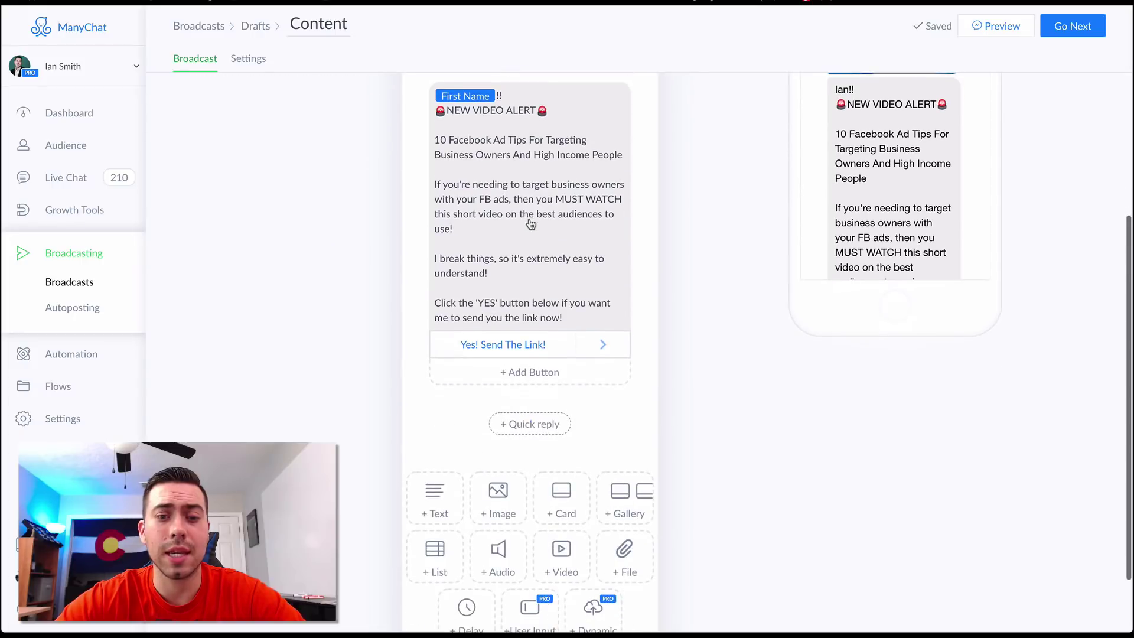
{"action": "left_click", "coordinate": [515, 378]}
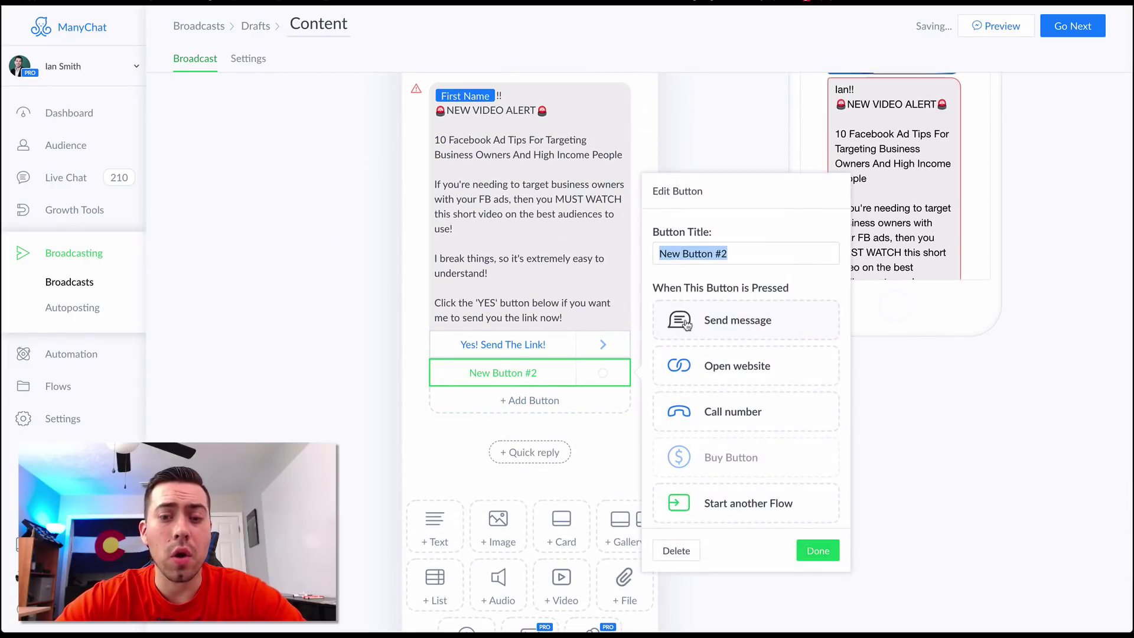
{"action": "type", "text": "No Thanks"}
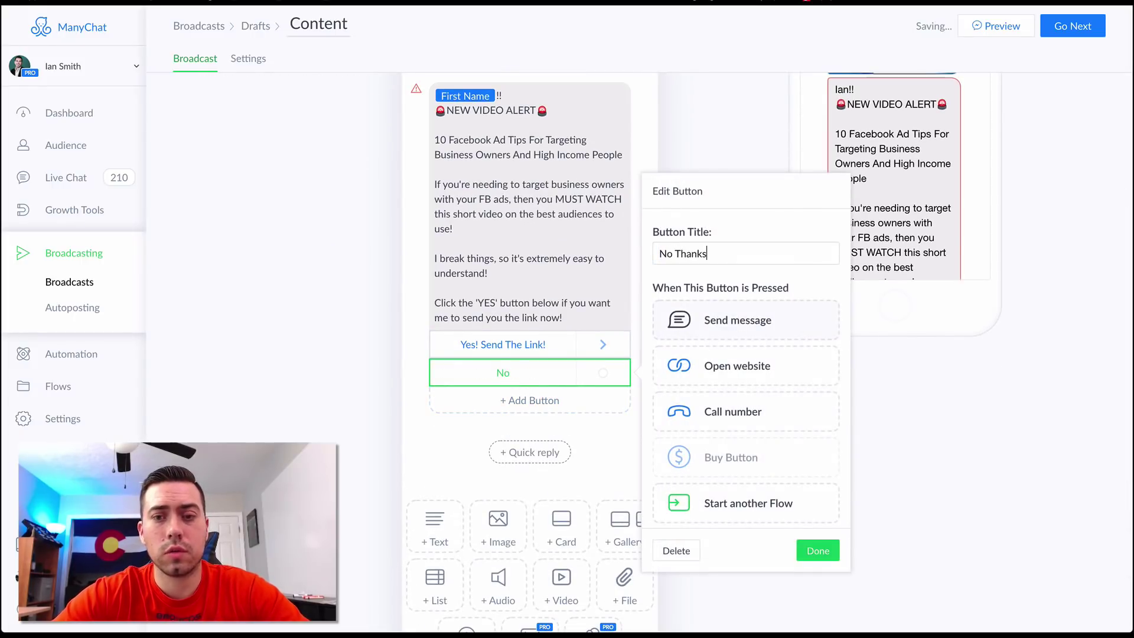
{"action": "left_click", "coordinate": [732, 320]}
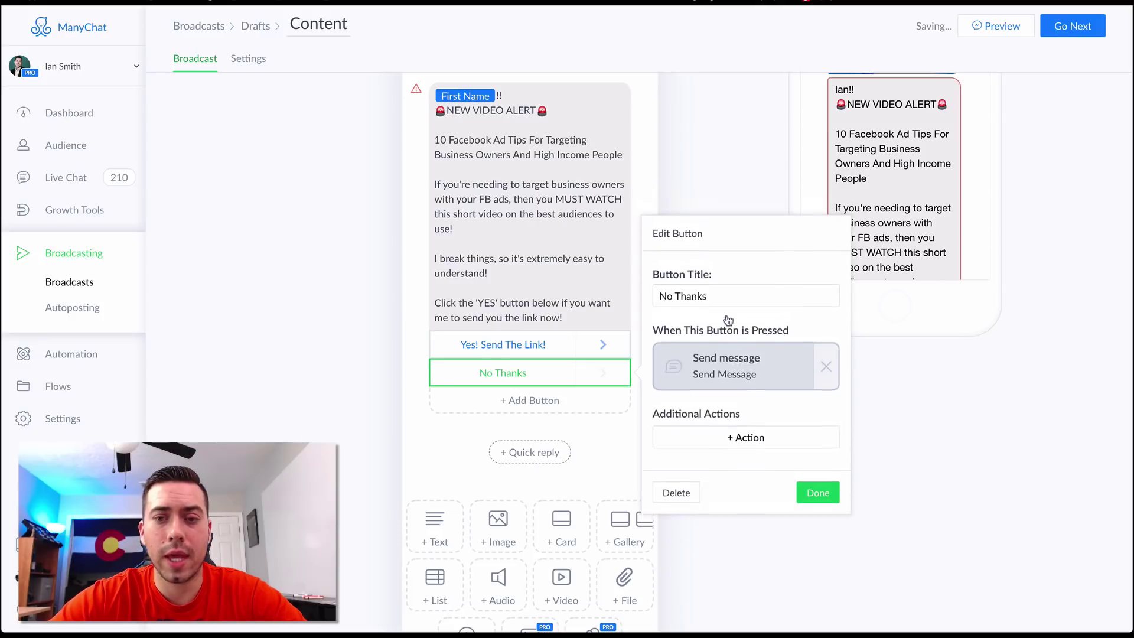
{"action": "left_click", "coordinate": [739, 374]}
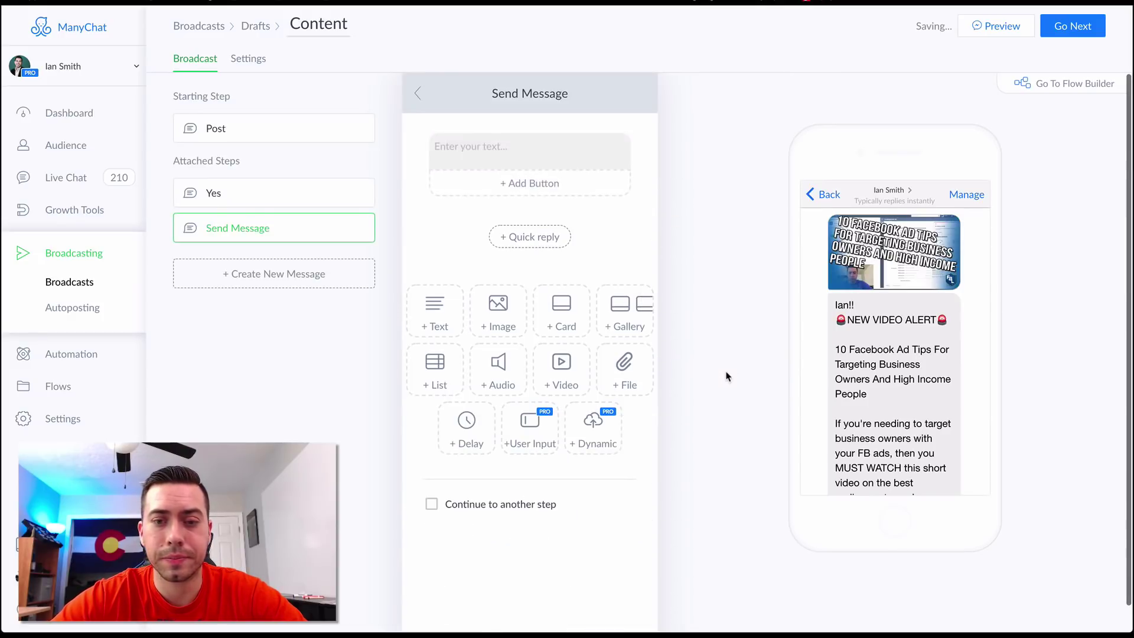
Write 'ok no worries!', a reply-'STOP'-to-unsubscribe reminder, and a click-below-to-watch-later line.
{"action": "left_click", "coordinate": [514, 160]}
{"action": "type", "text": "ok"}
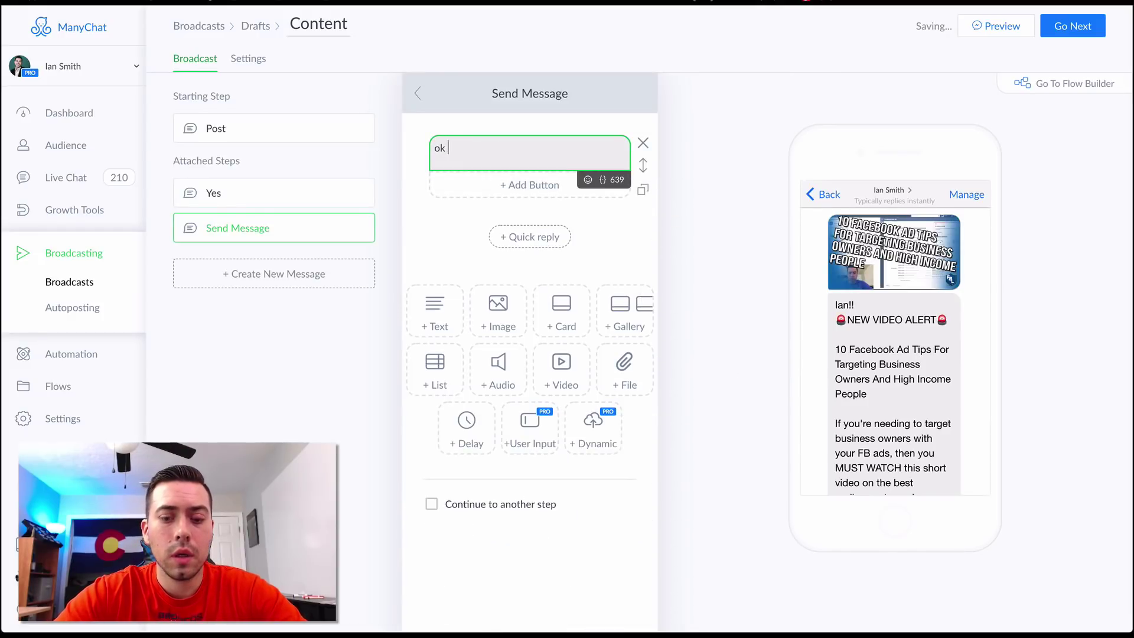
{"action": "type", "text": " no worries"}
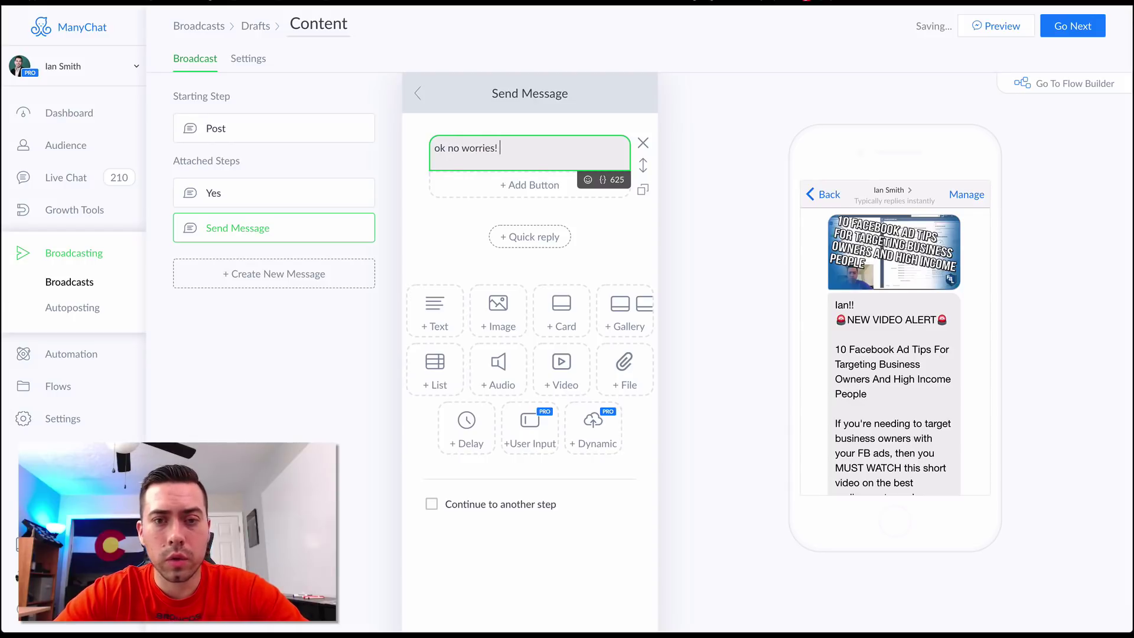
{"action": "type", "text": "!"}
{"action": "key", "text": "Return"}
{"action": "key", "text": "Return"}
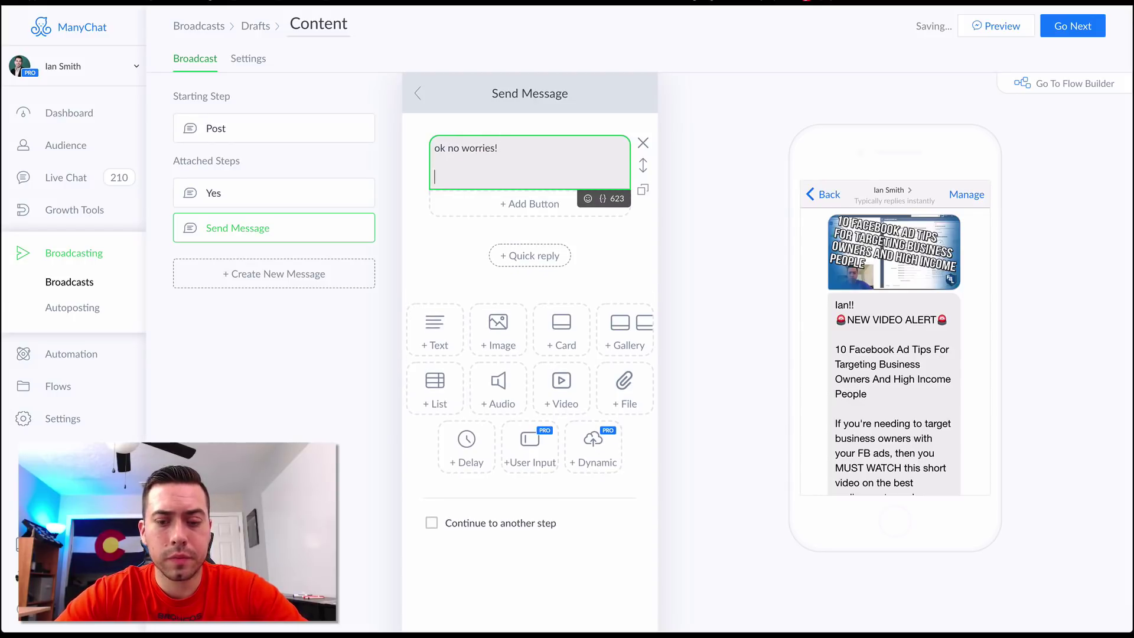
{"action": "type", "text": "Remind"}
{"action": "key", "text": "BackSpace"}
{"action": "key", "text": "BackSpace"}
{"action": "key", "text": "BackSpace"}
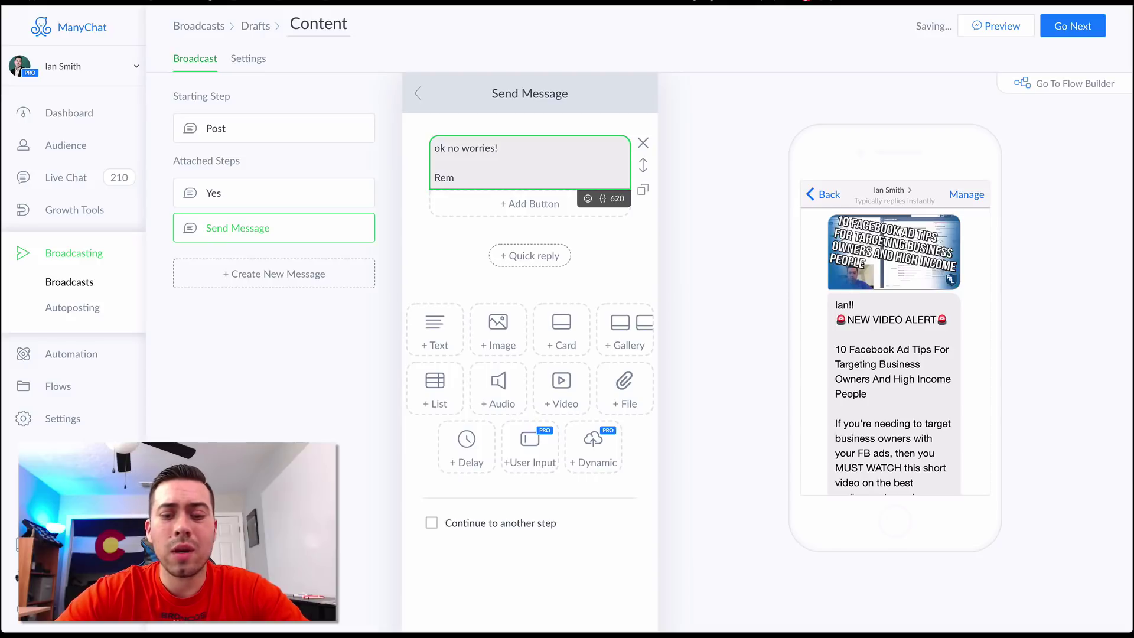
{"action": "type", "text": "emb"}
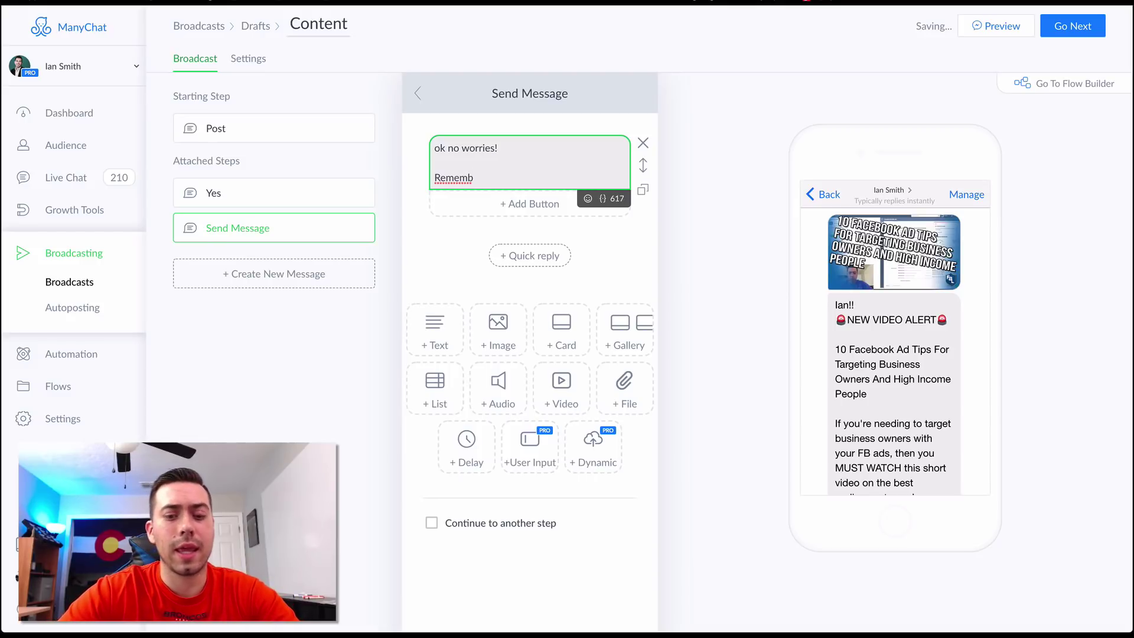
{"action": "type", "text": "eer"}
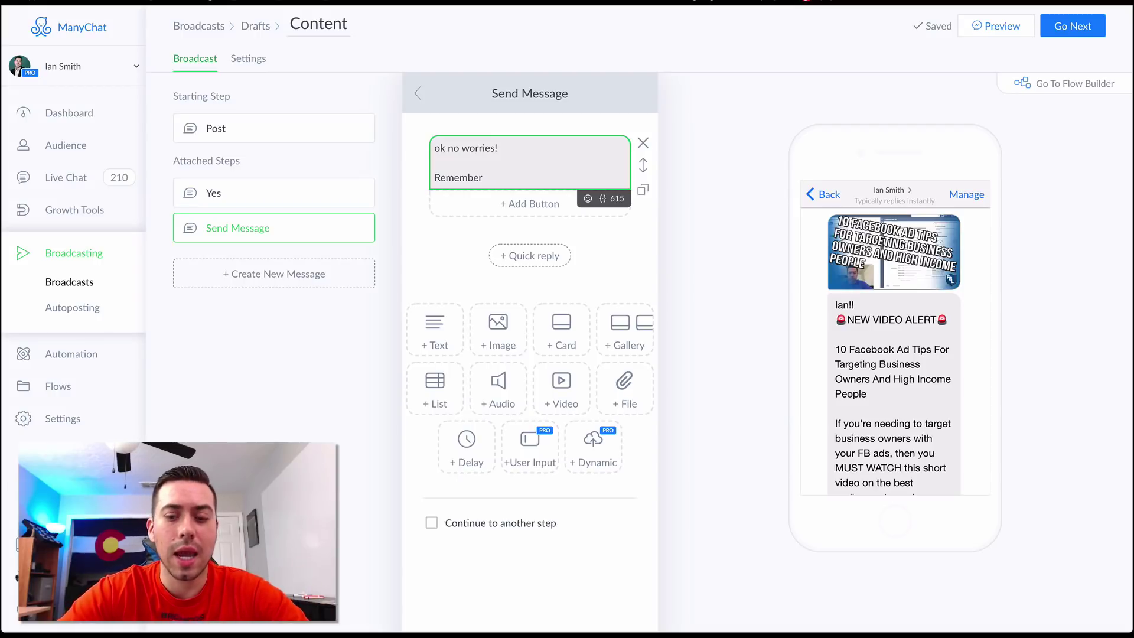
{"action": "type", "text": "can"}
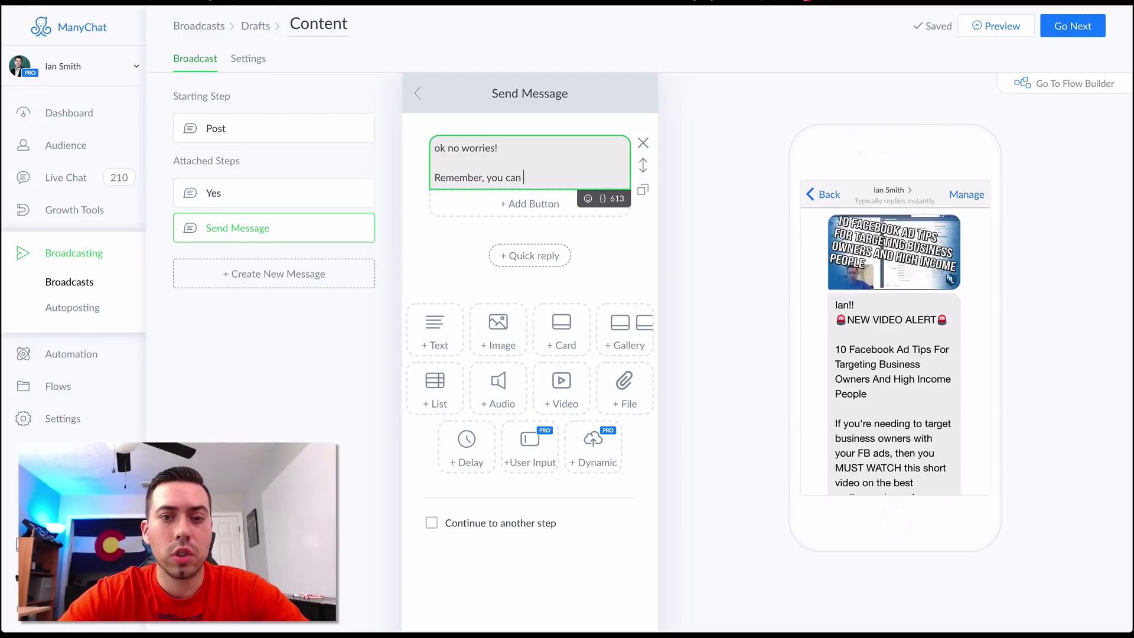
{"action": "type", "text": " un"}
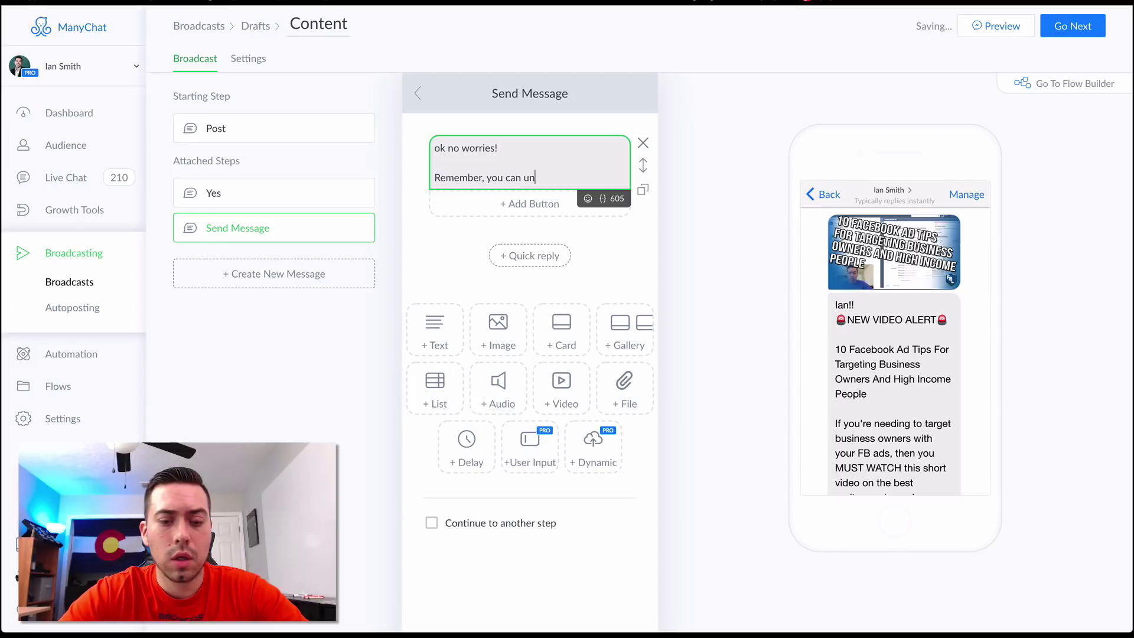
{"action": "type", "text": "subscrib"}
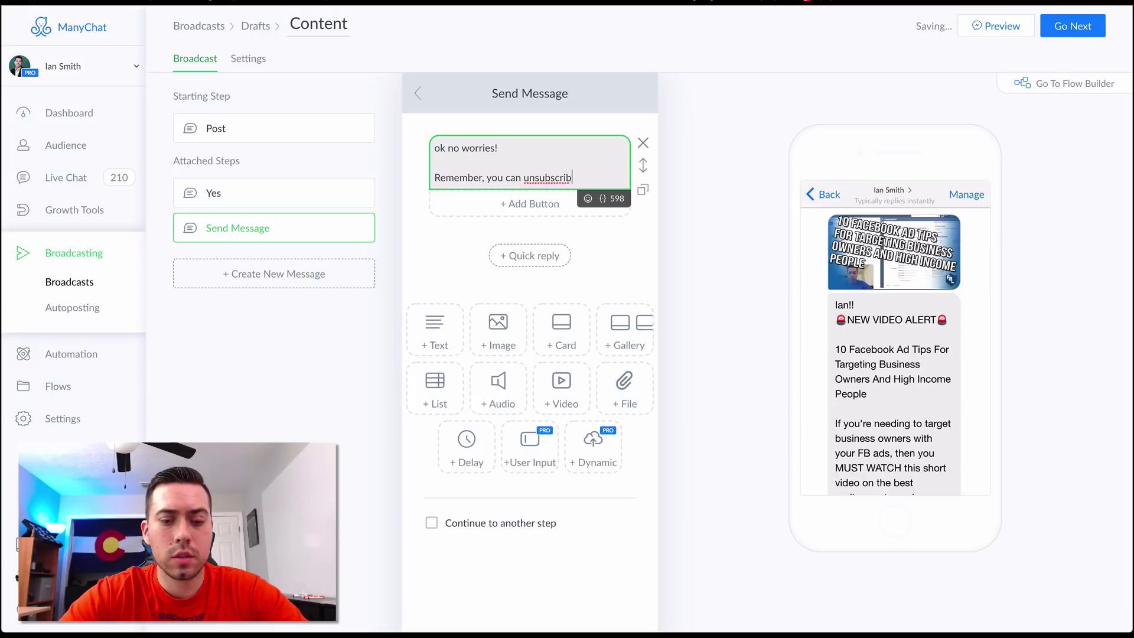
{"action": "type", "text": "e from"}
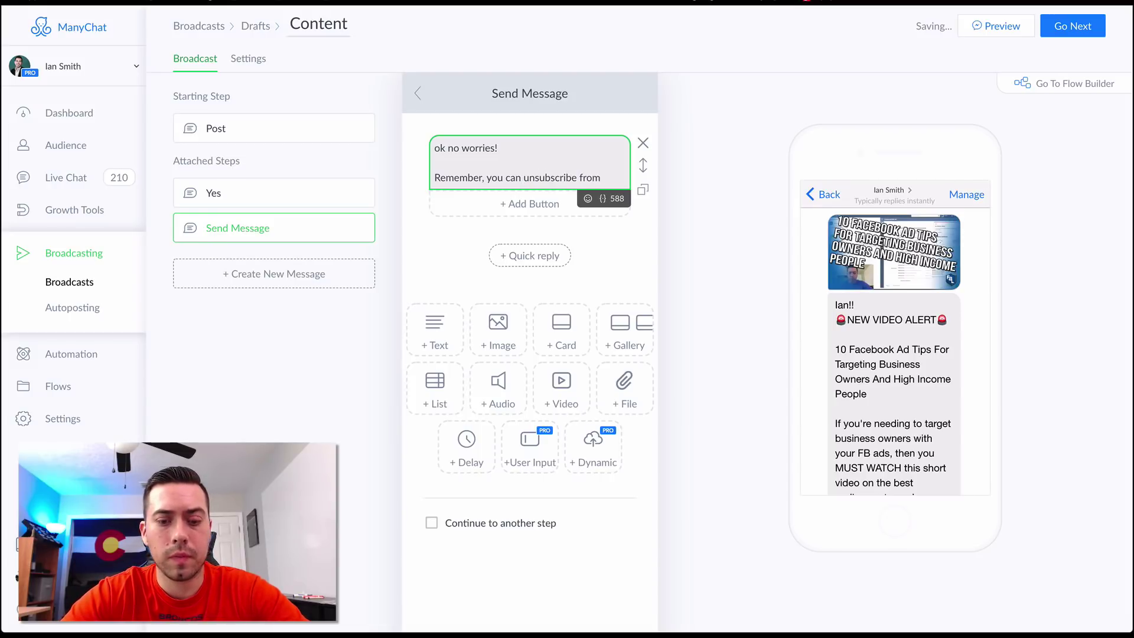
{"action": "type", "text": " getting my mes"}
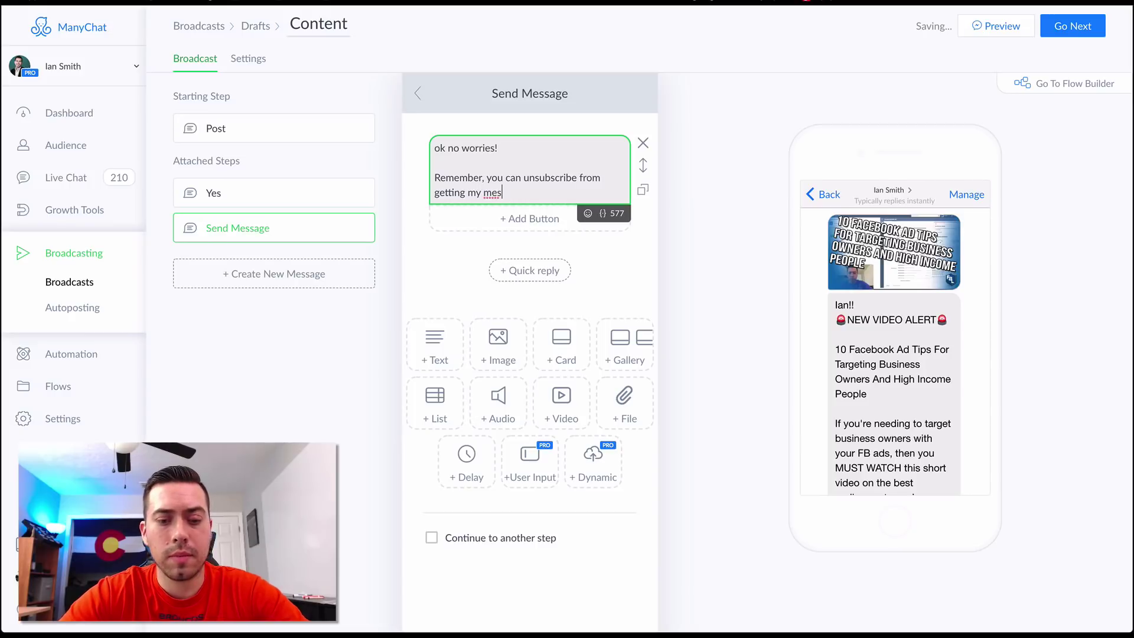
{"action": "type", "text": "sages at anytime "}
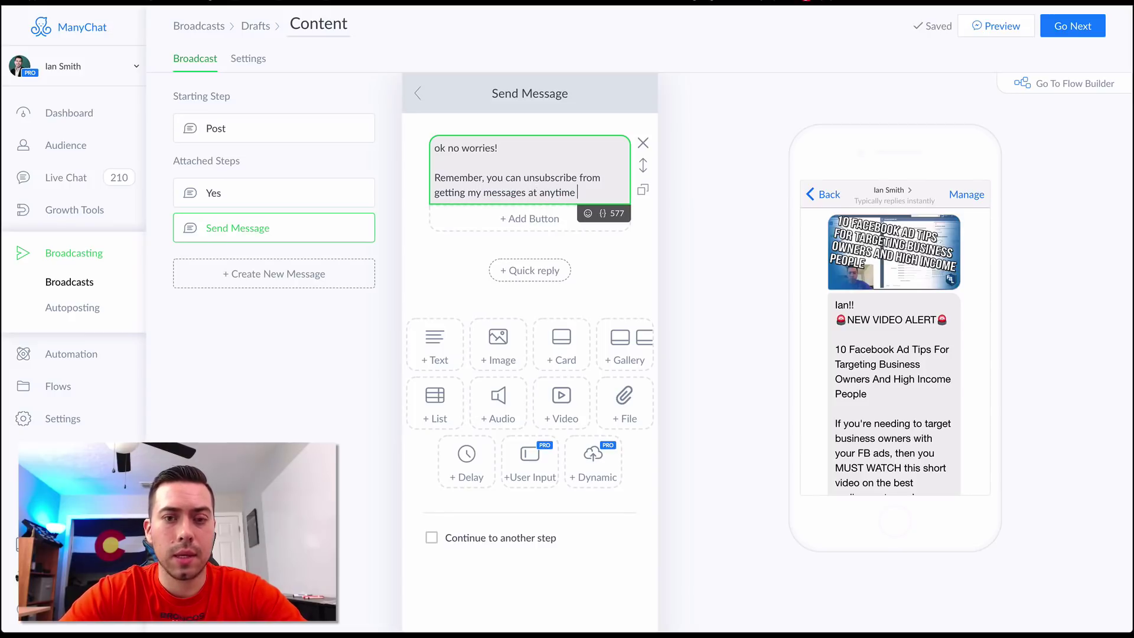
{"action": "type", "text": "by replyin"}
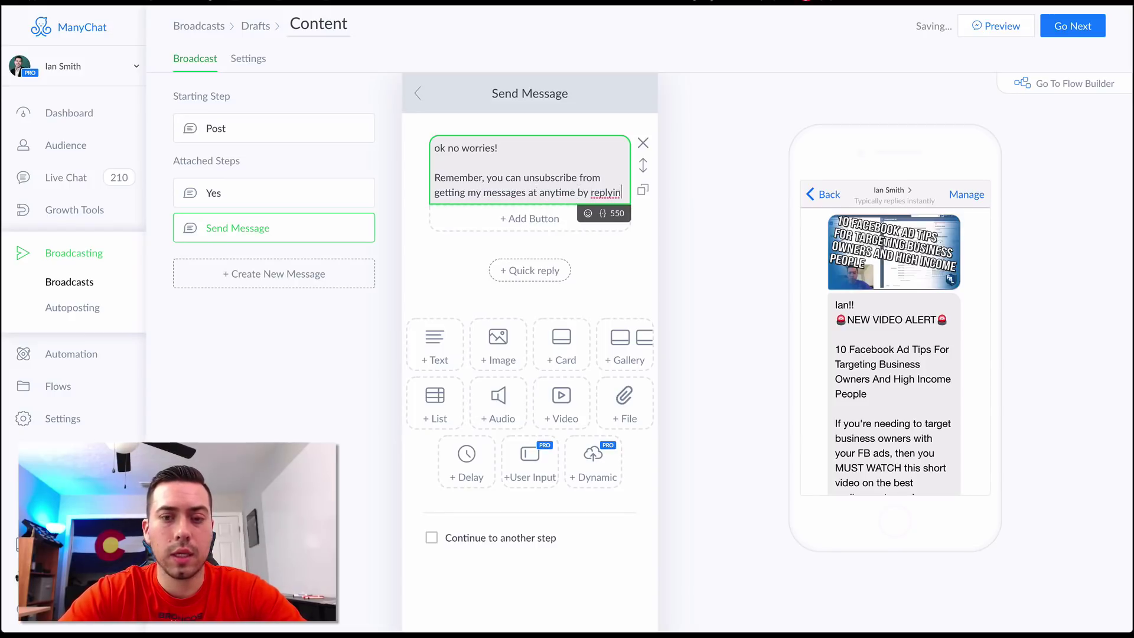
{"action": "type", "text": "g 'STOP"}
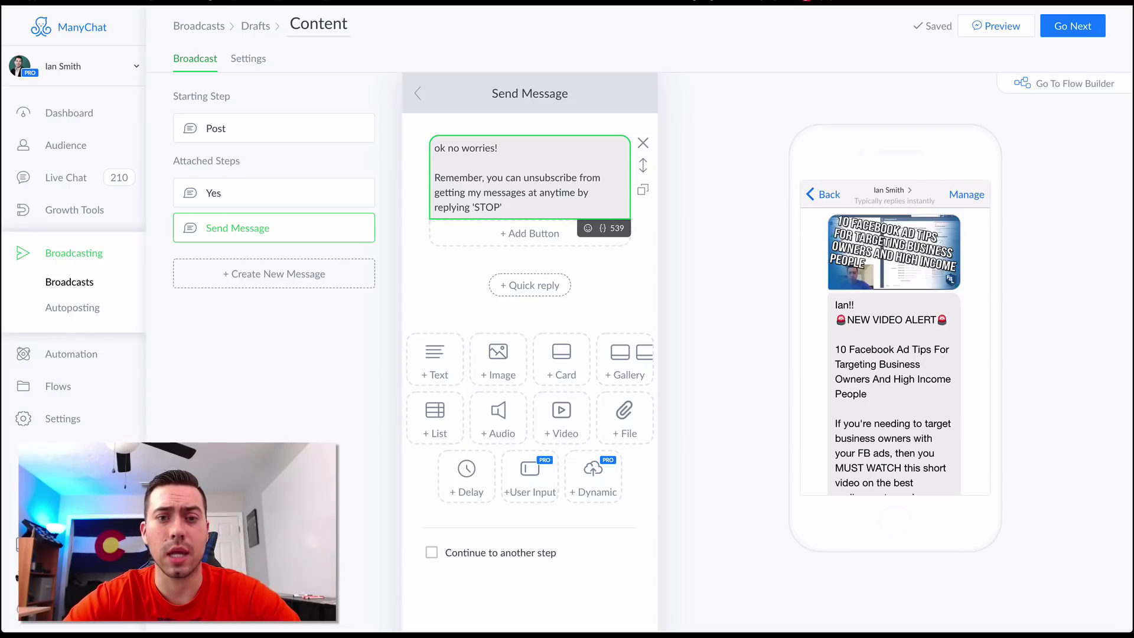
{"action": "type", "text": "."}
{"action": "key", "text": "Return"}
{"action": "key", "text": "Return"}
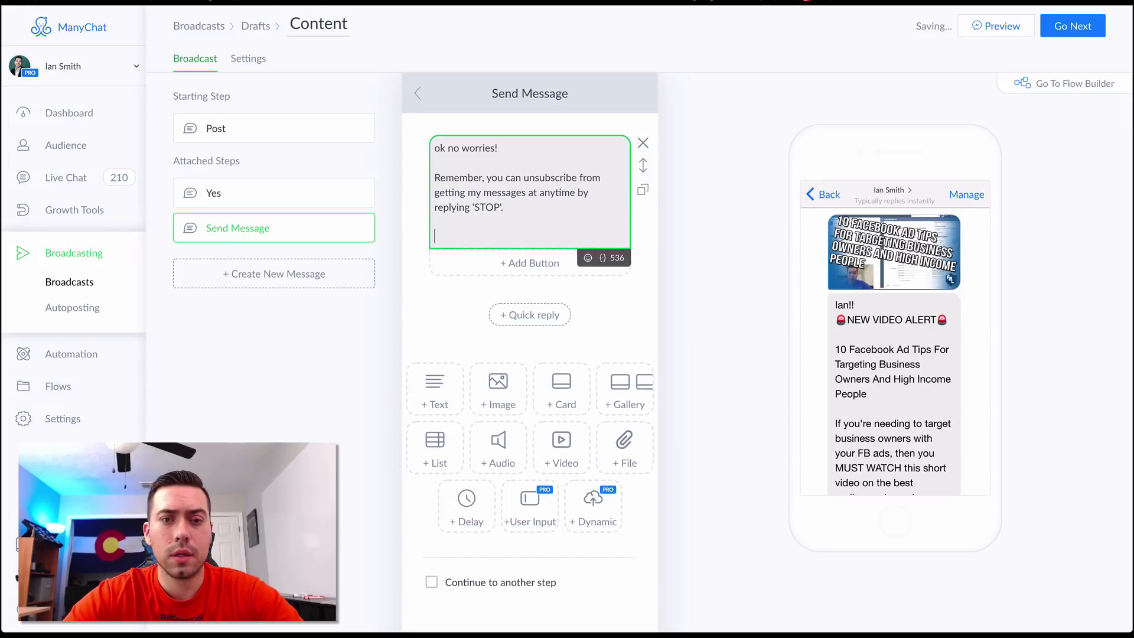
{"action": "type", "text": "In c"}
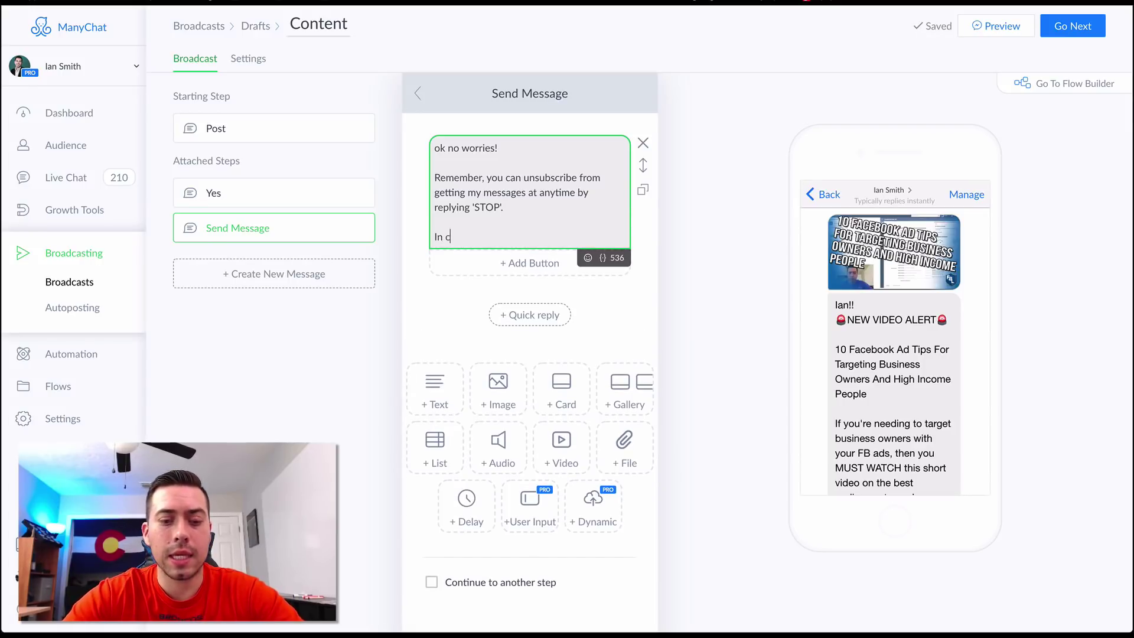
{"action": "type", "text": "ase you chan"}
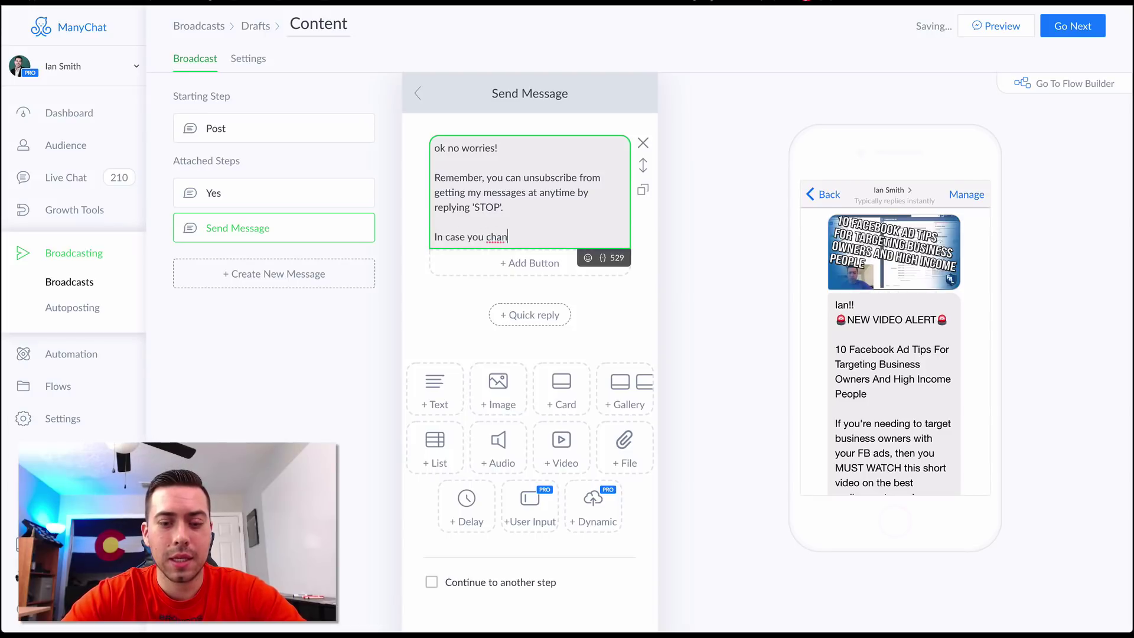
{"action": "type", "text": "ge your mind"}
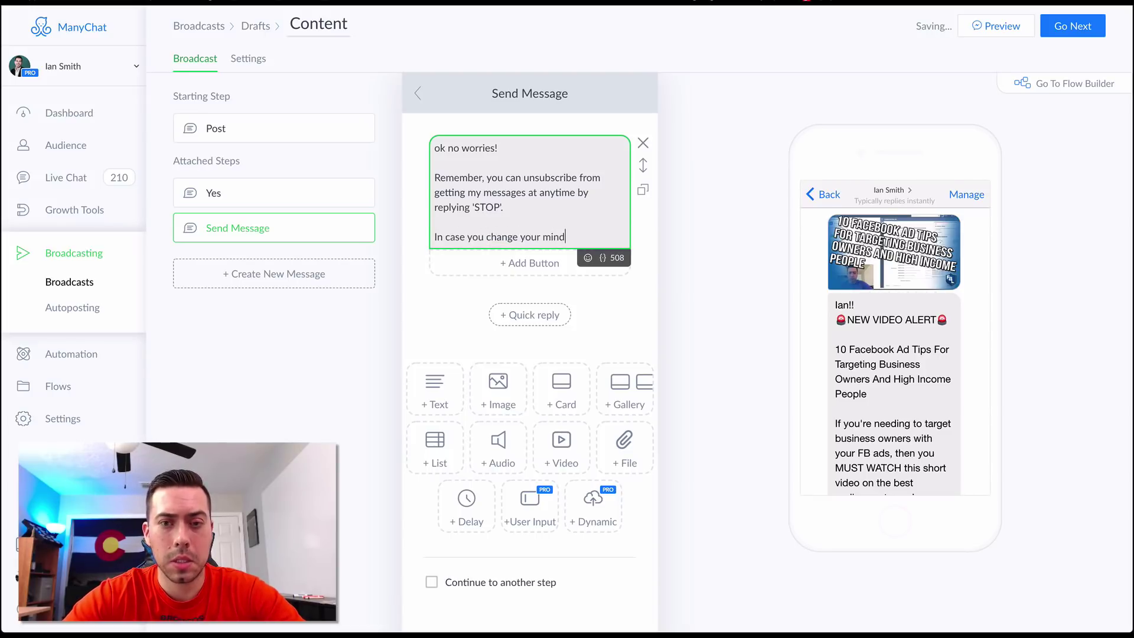
{"action": "type", "text": ", yo"}
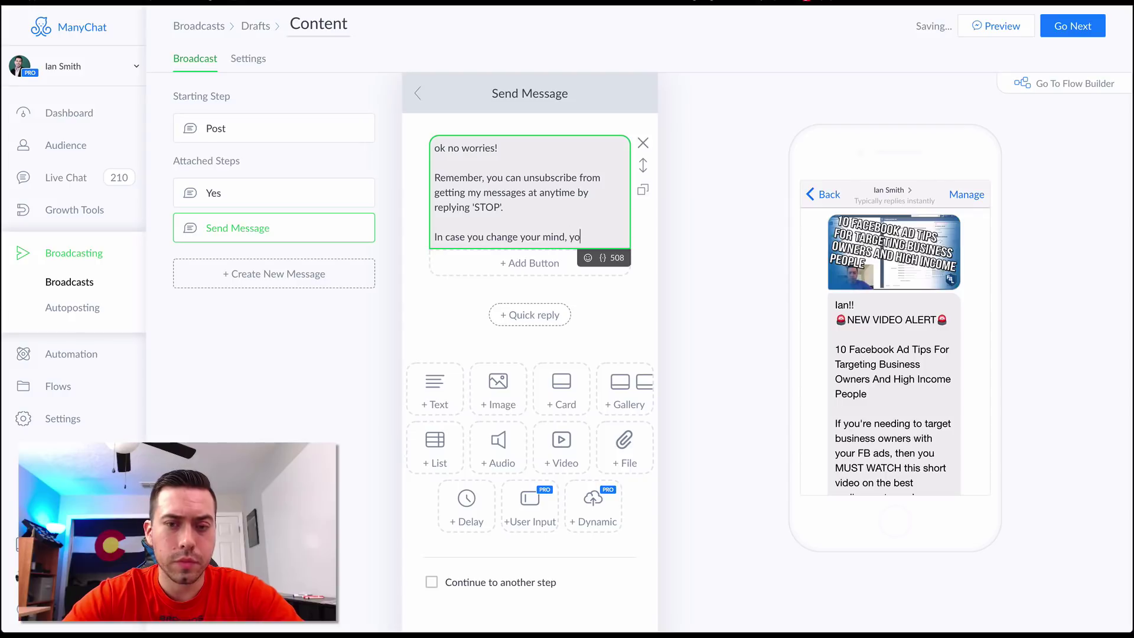
{"action": "type", "text": "u can click the "}
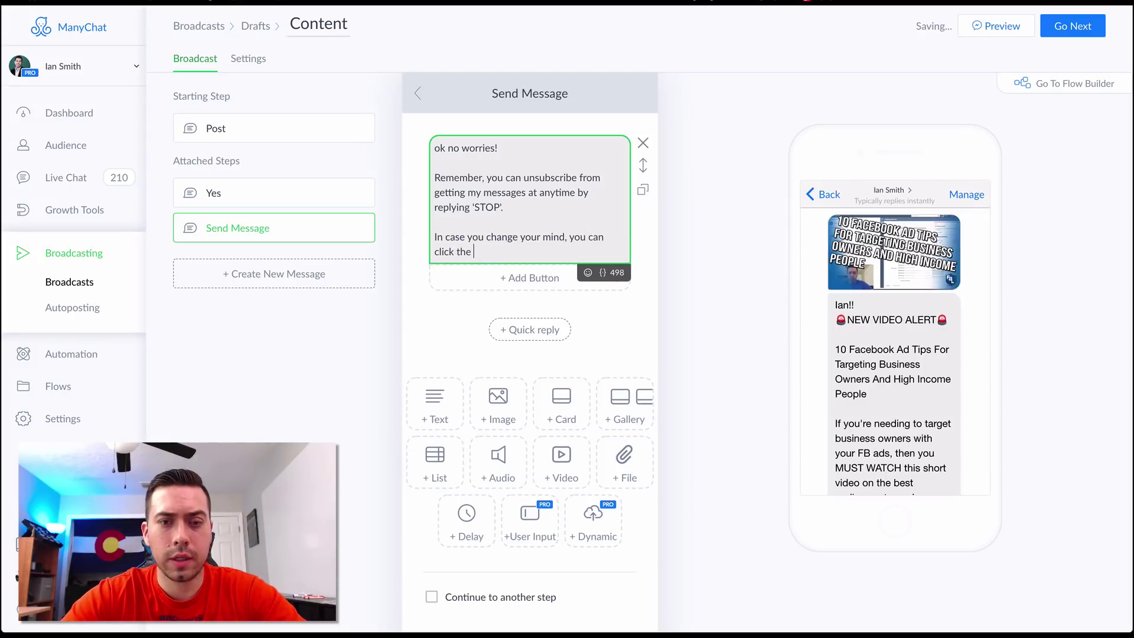
{"action": "type", "text": "button below "}
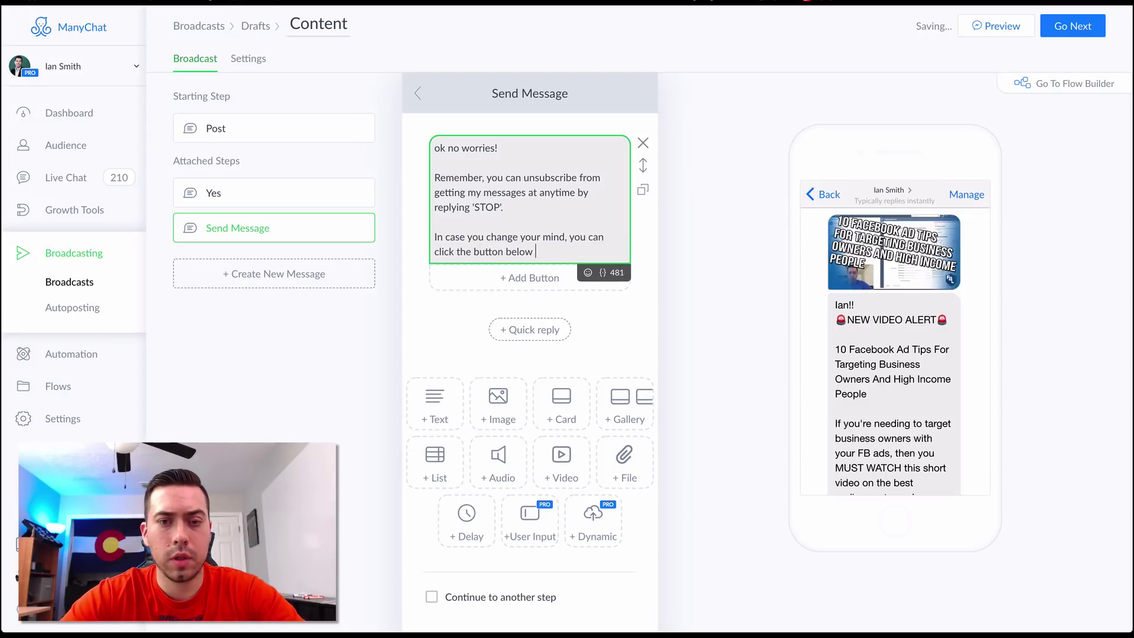
{"action": "type", "text": "to watch the v"}
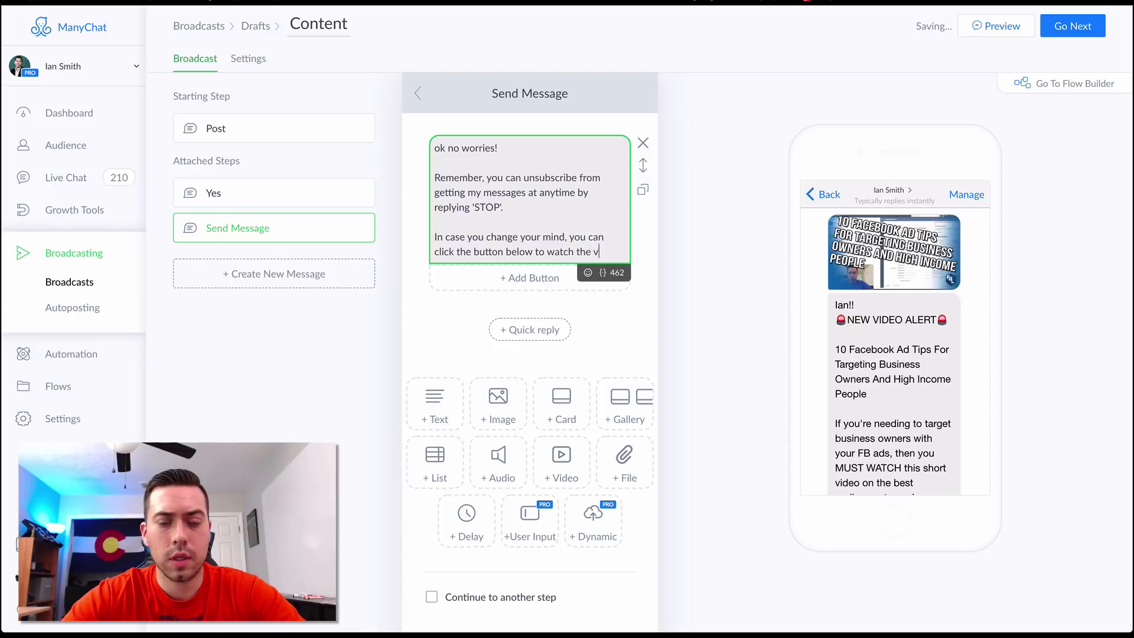
{"action": "type", "text": "ideo later."}
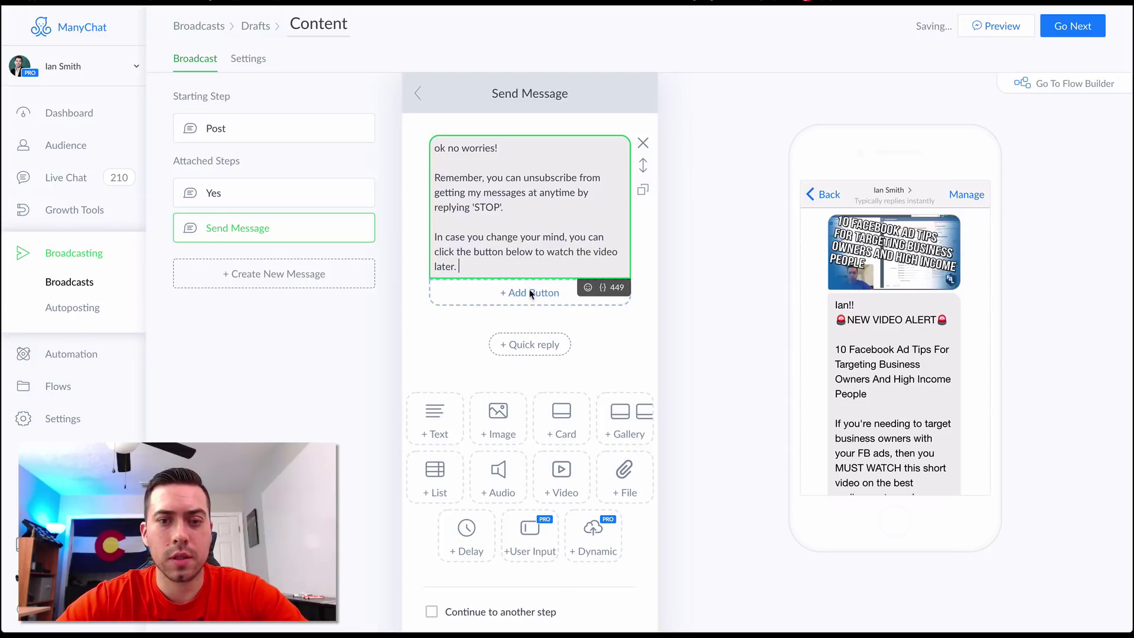
Add a 'Watch The Video' button that opens the pasted YouTube video URL.
{"action": "left_click", "coordinate": [532, 293]}
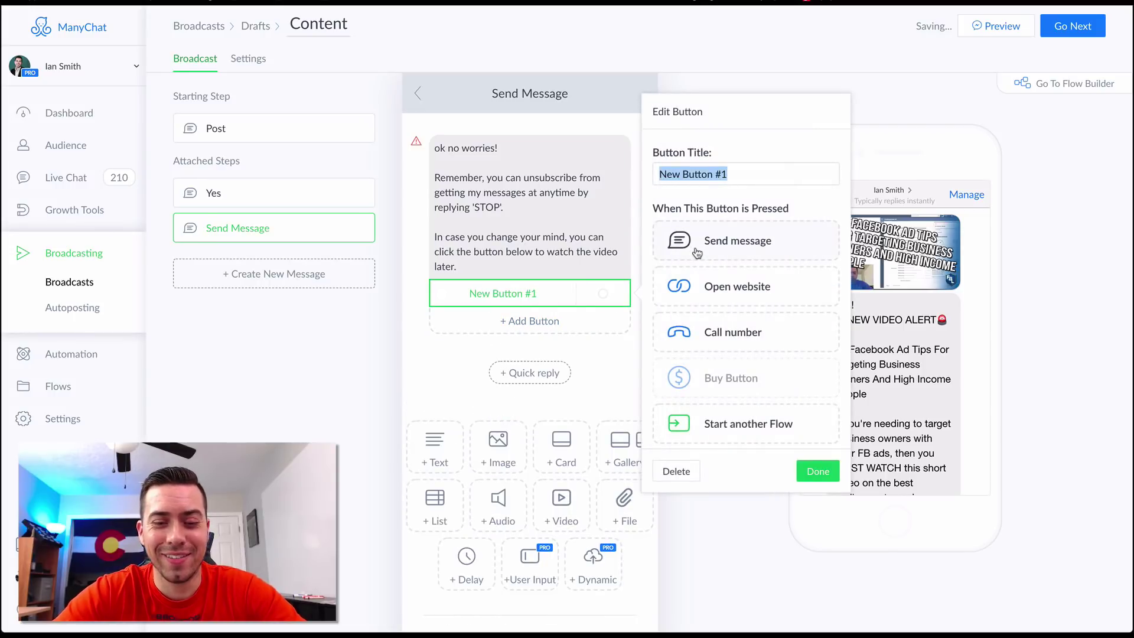
{"action": "type", "text": "Watch The"}
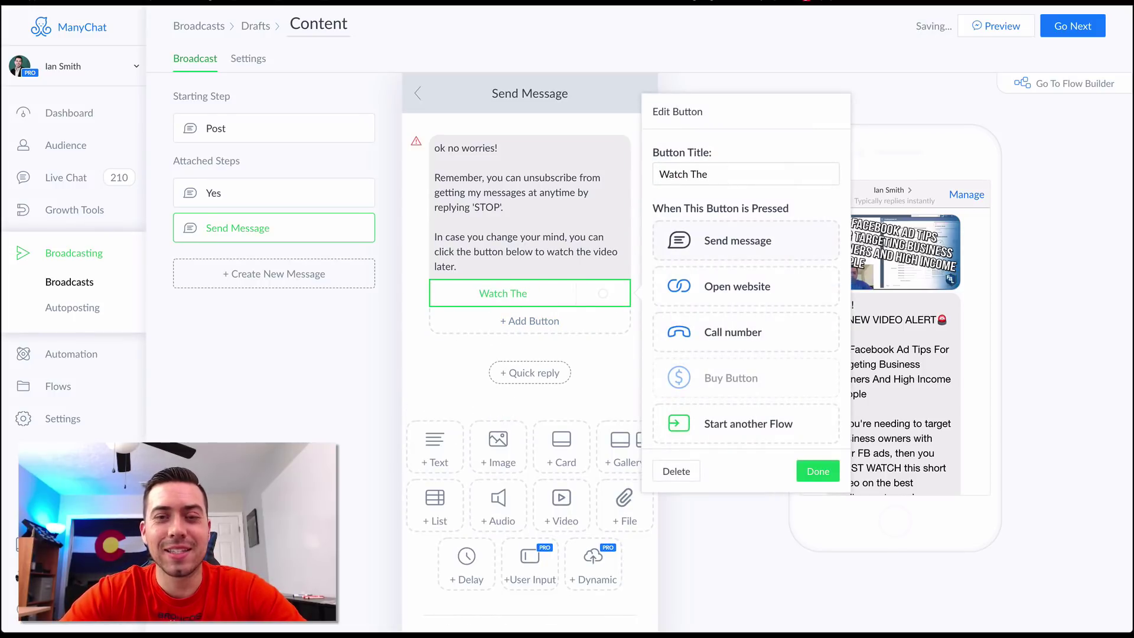
{"action": "type", "text": " Vi"}
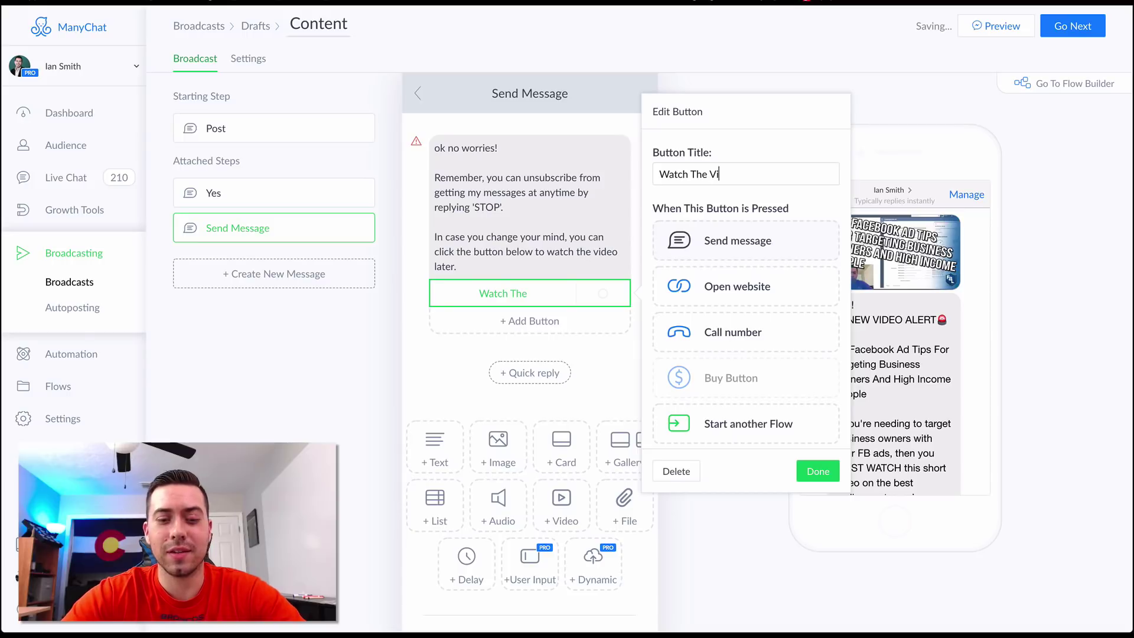
{"action": "type", "text": "deo"}
{"action": "left_click", "coordinate": [758, 300]}
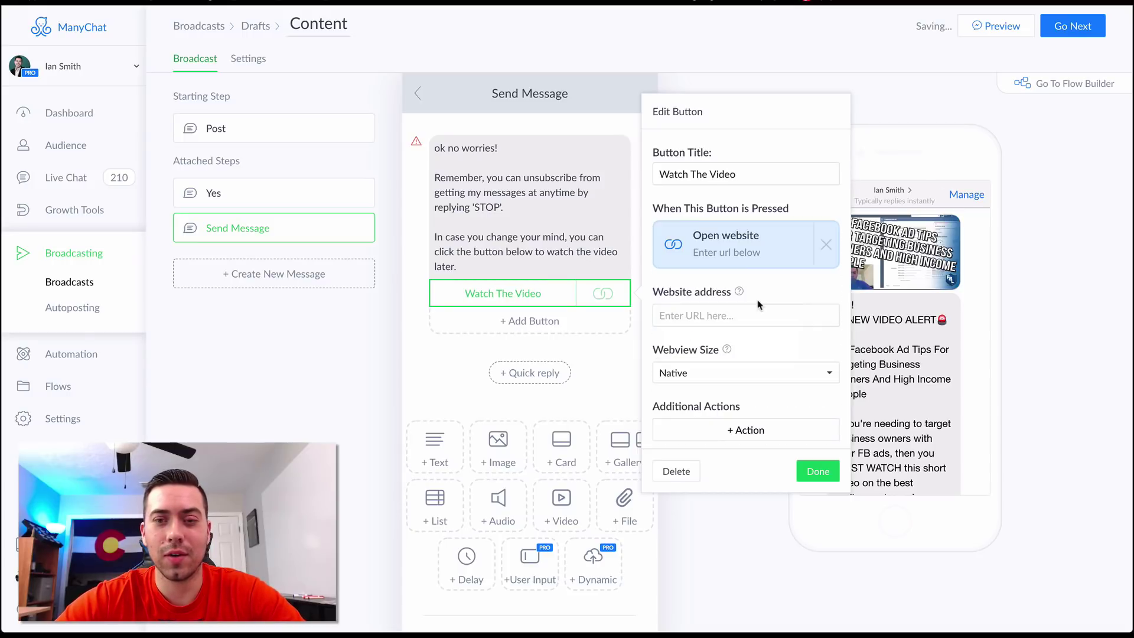
{"action": "left_click", "coordinate": [734, 313]}
{"action": "type", "text": "https://youtu.be/gEXB6WpozpQ"}
{"action": "left_click", "coordinate": [765, 293]}
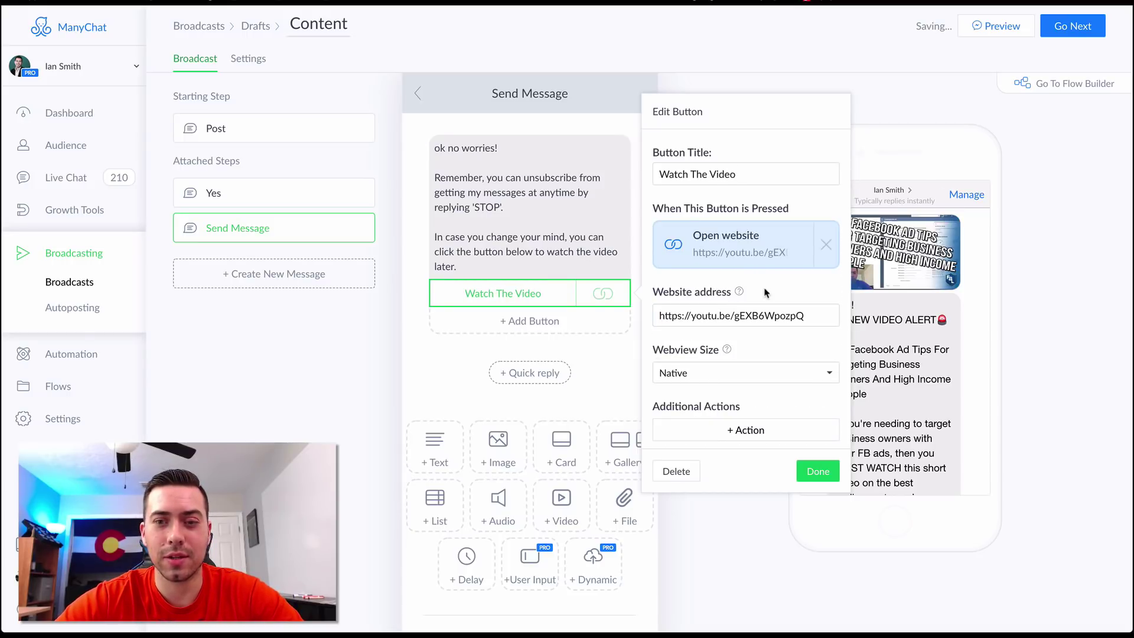
Make the button add the tag 'Clicked YT Video Link To Video' and finish editing.
{"action": "left_click", "coordinate": [729, 430]}
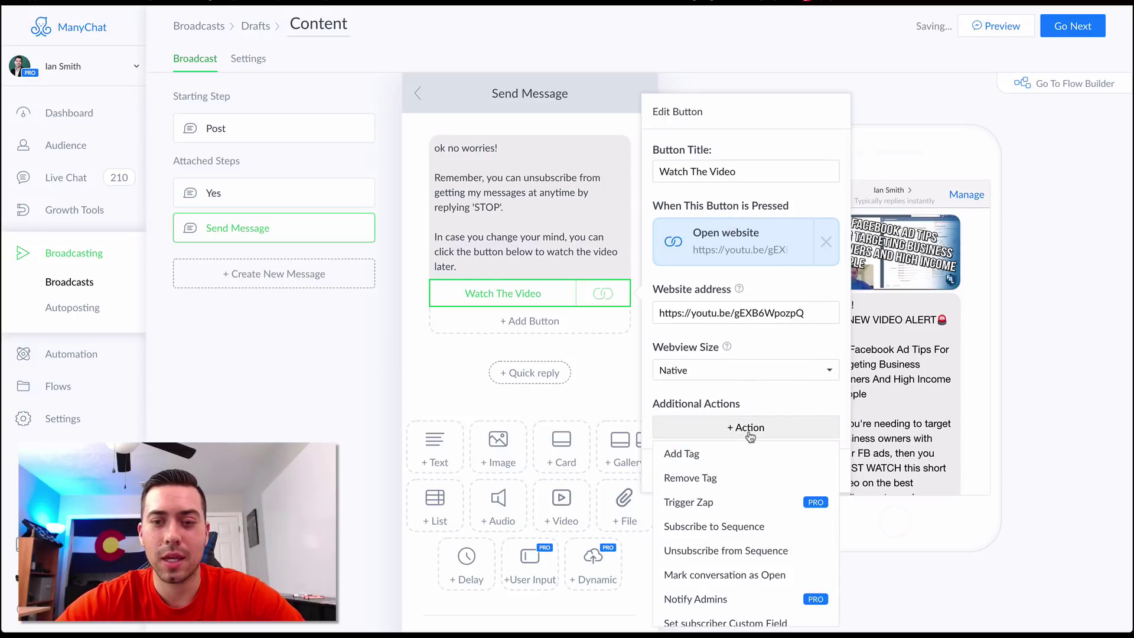
{"action": "left_click", "coordinate": [716, 454]}
{"action": "left_click", "coordinate": [733, 392]}
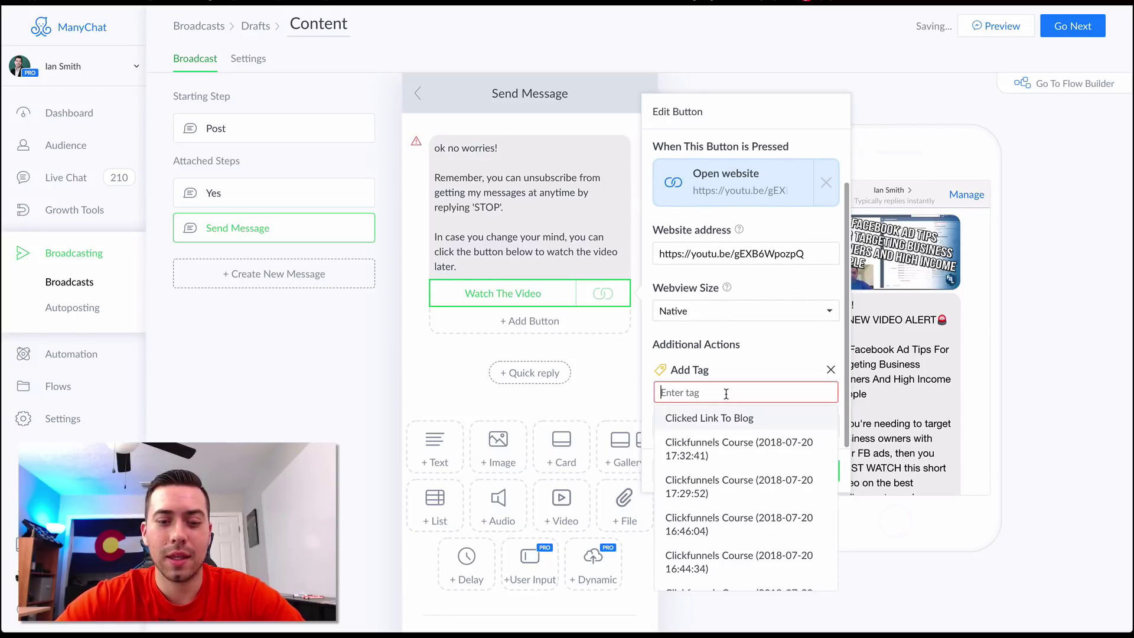
{"action": "type", "text": "clicked"}
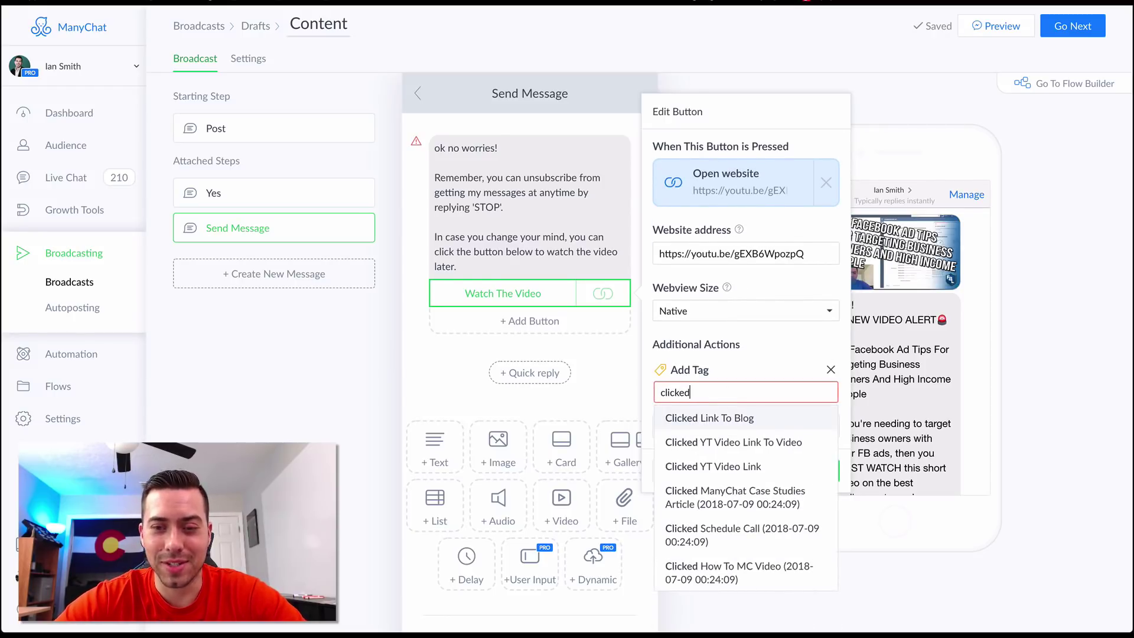
{"action": "left_click", "coordinate": [735, 442]}
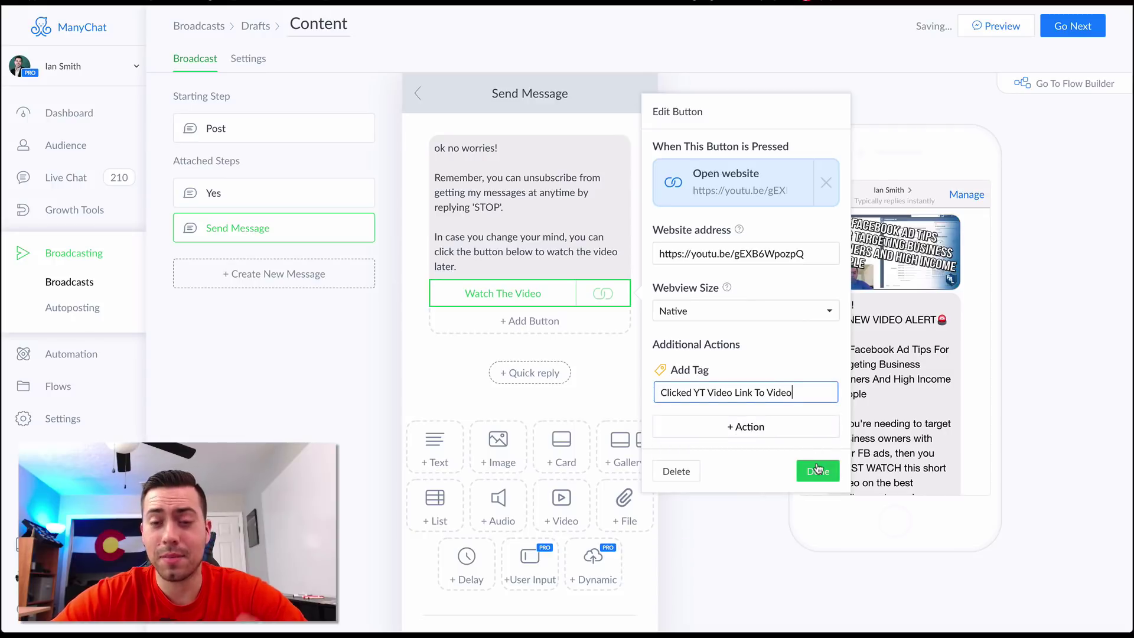
{"action": "left_click", "coordinate": [829, 479]}
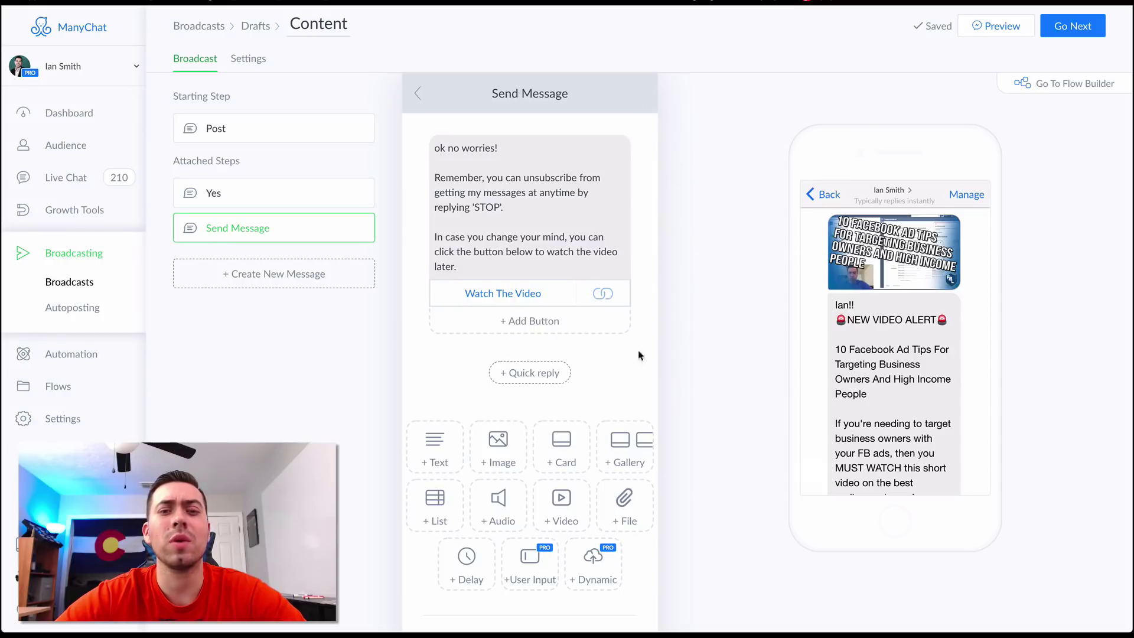
Return to the Yes message and check its Watch The Video button settings.
{"action": "left_click", "coordinate": [505, 207]}
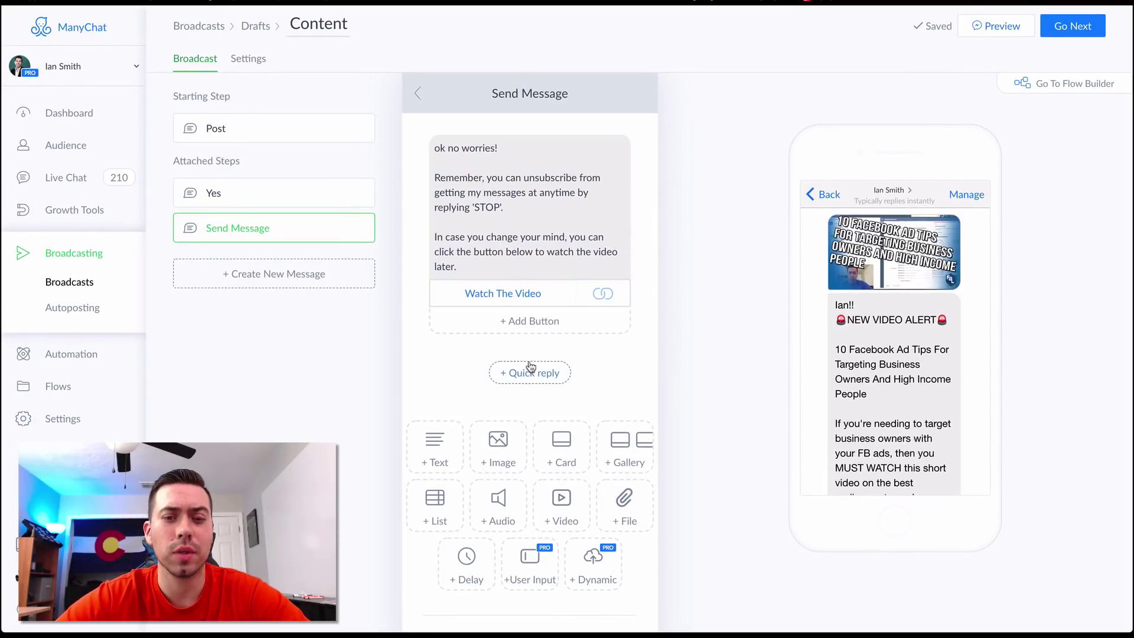
{"action": "left_click", "coordinate": [419, 93]}
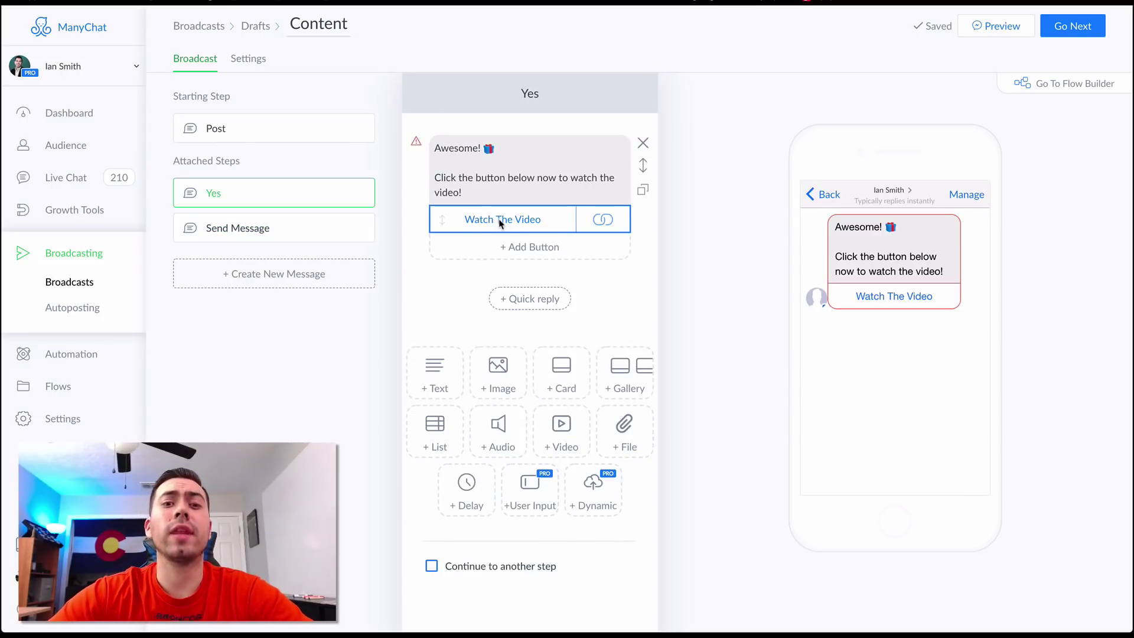
{"action": "left_click", "coordinate": [500, 219]}
{"action": "left_click", "coordinate": [747, 464]}
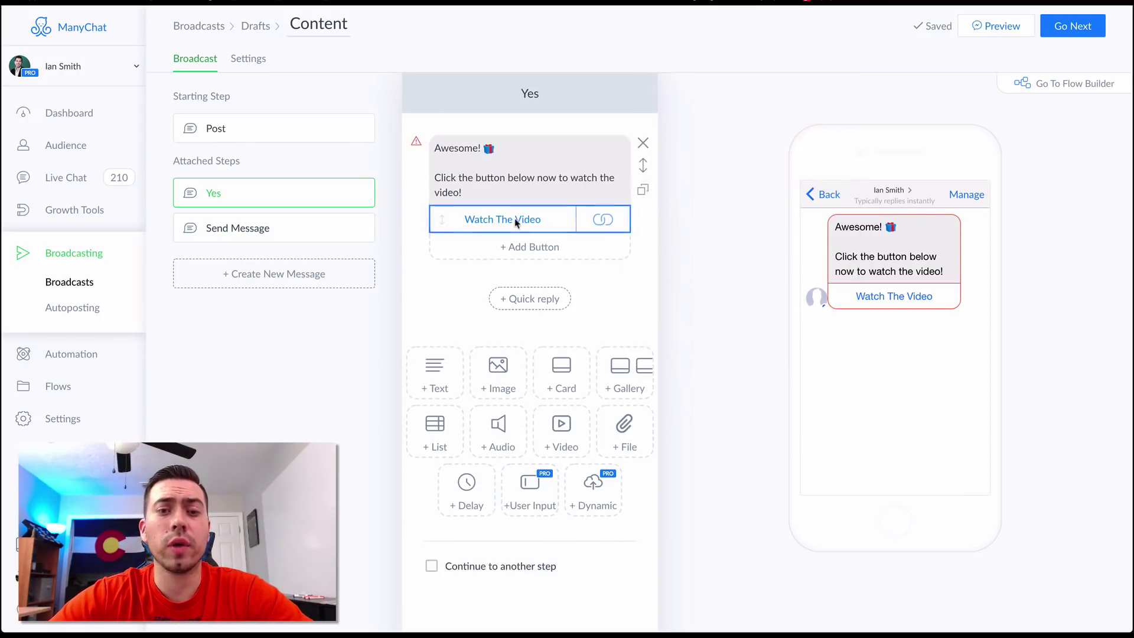
Set the Yes message to continue to a new Smart Delay step and open it.
{"action": "scroll", "coordinate": [506, 426], "scroll_direction": "down", "scroll_amount": 1}
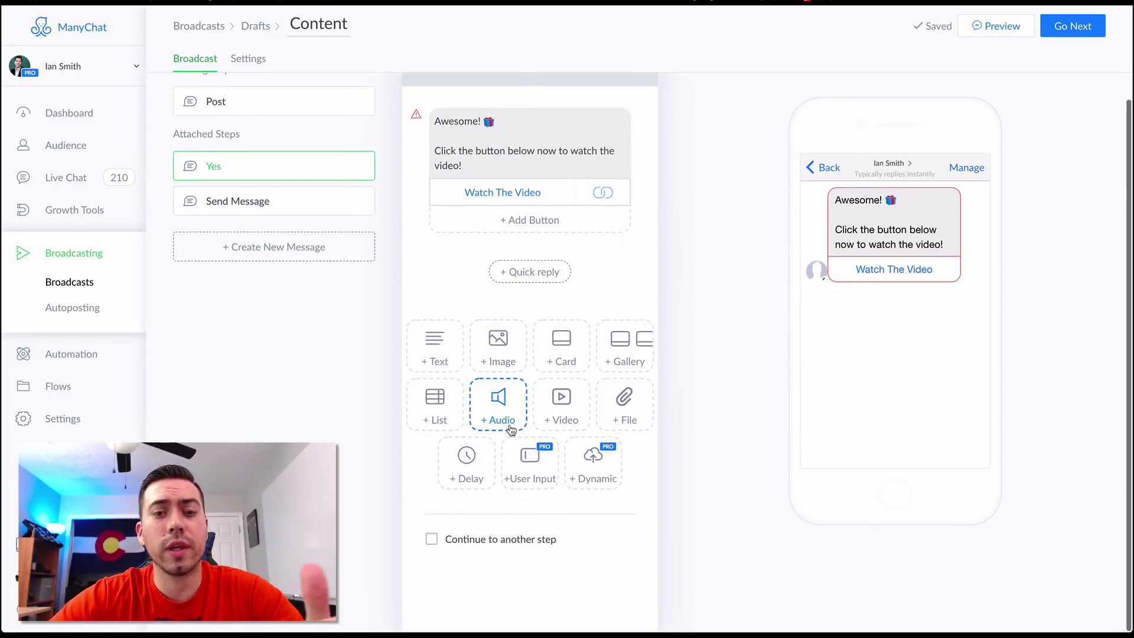
{"action": "left_click", "coordinate": [432, 539]}
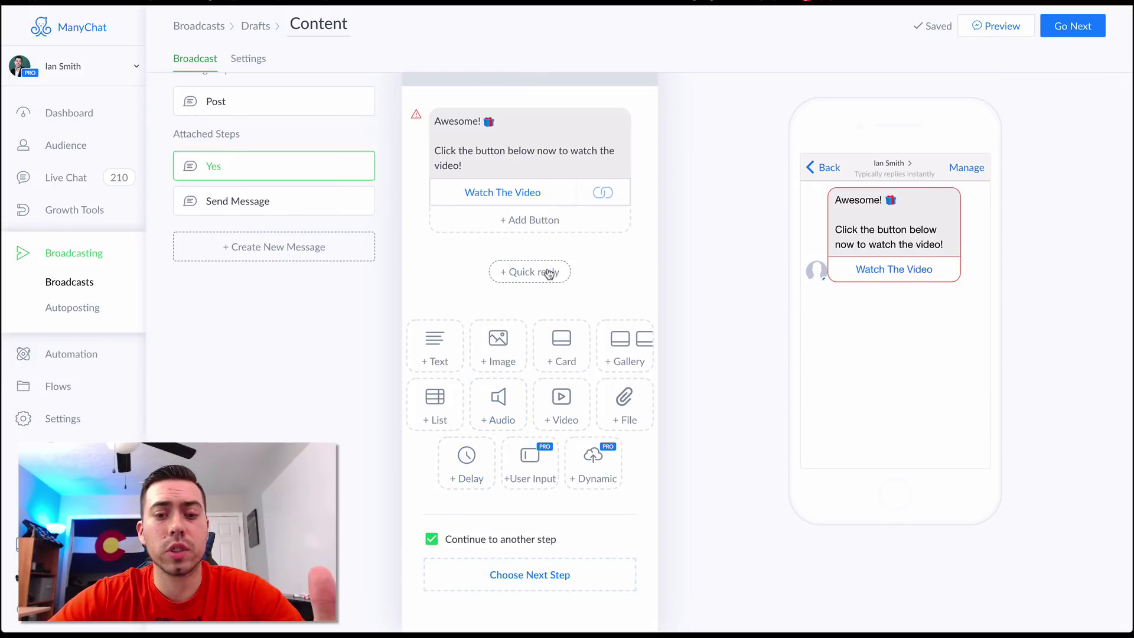
{"action": "left_click", "coordinate": [548, 576]}
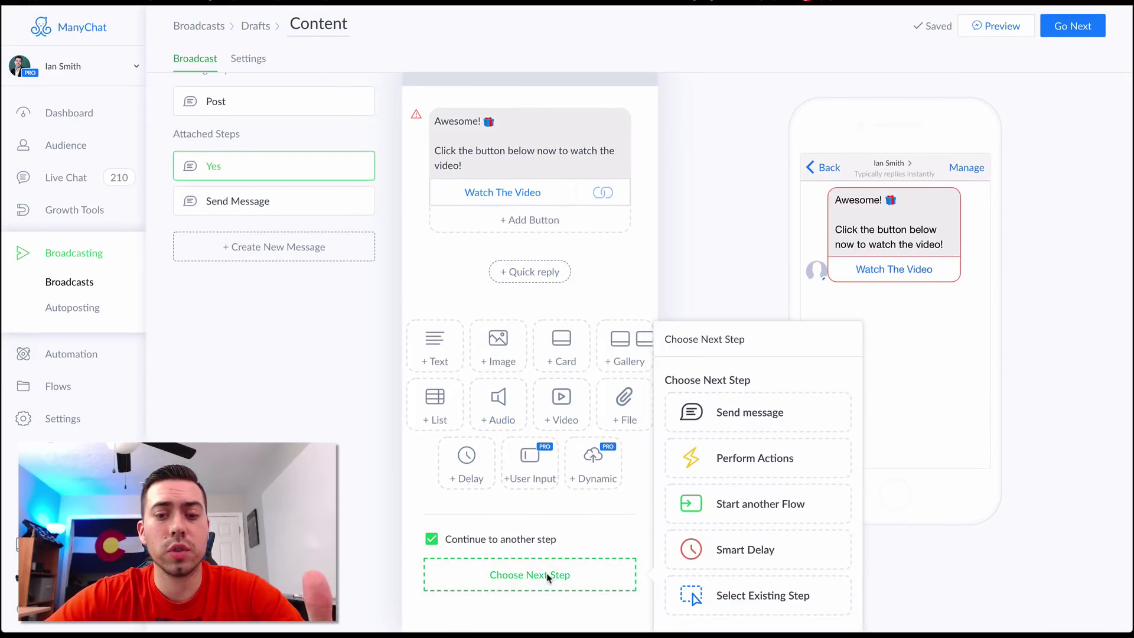
{"action": "left_click", "coordinate": [768, 563]}
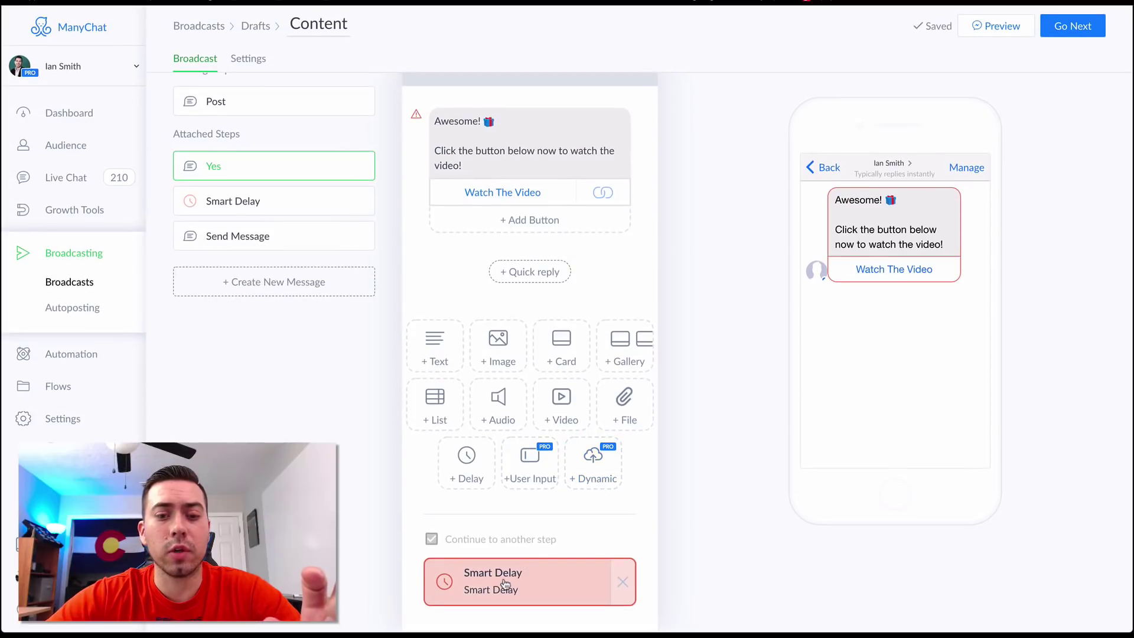
{"action": "left_click", "coordinate": [285, 198]}
Set the Smart Delay unit to Hours and send a new message afterwards.
{"action": "left_click", "coordinate": [544, 132]}
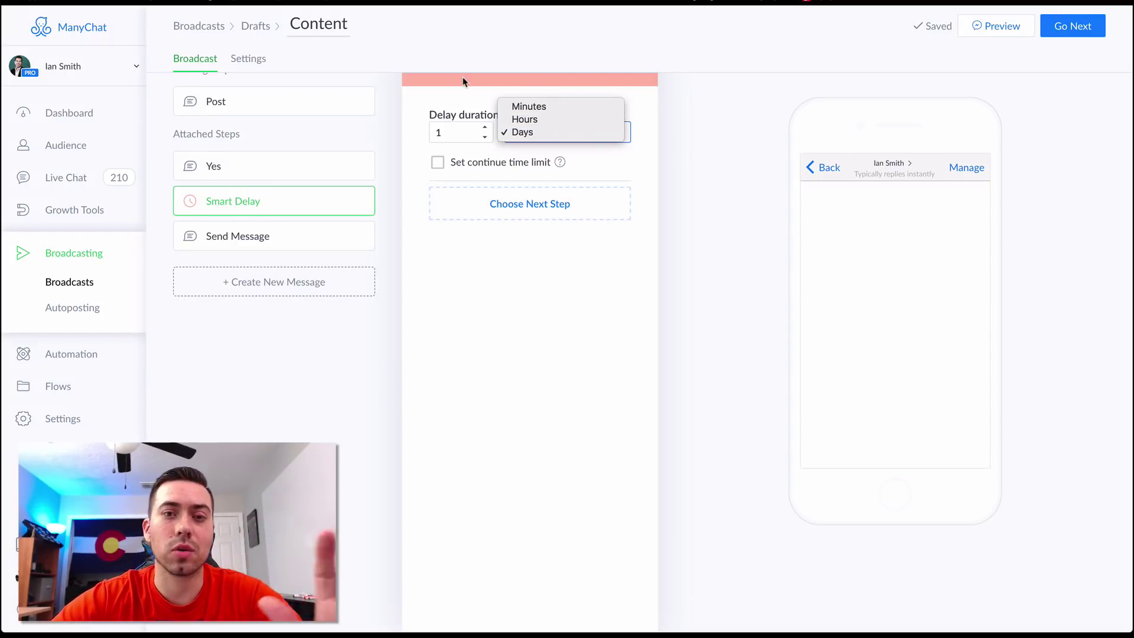
{"action": "left_click", "coordinate": [539, 120]}
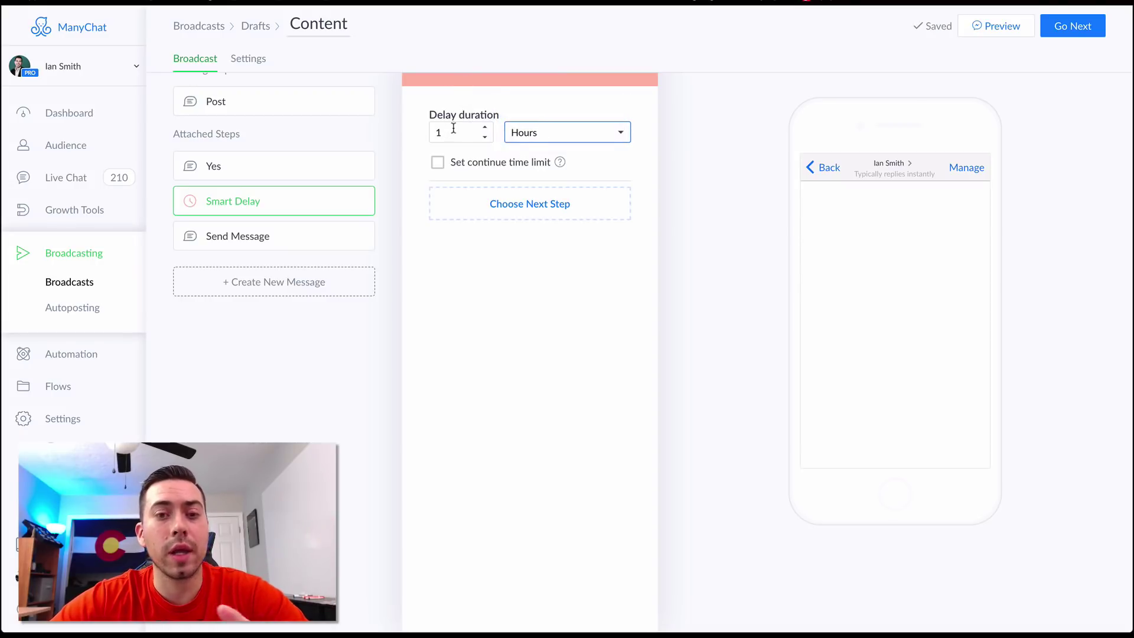
{"action": "left_click", "coordinate": [535, 213]}
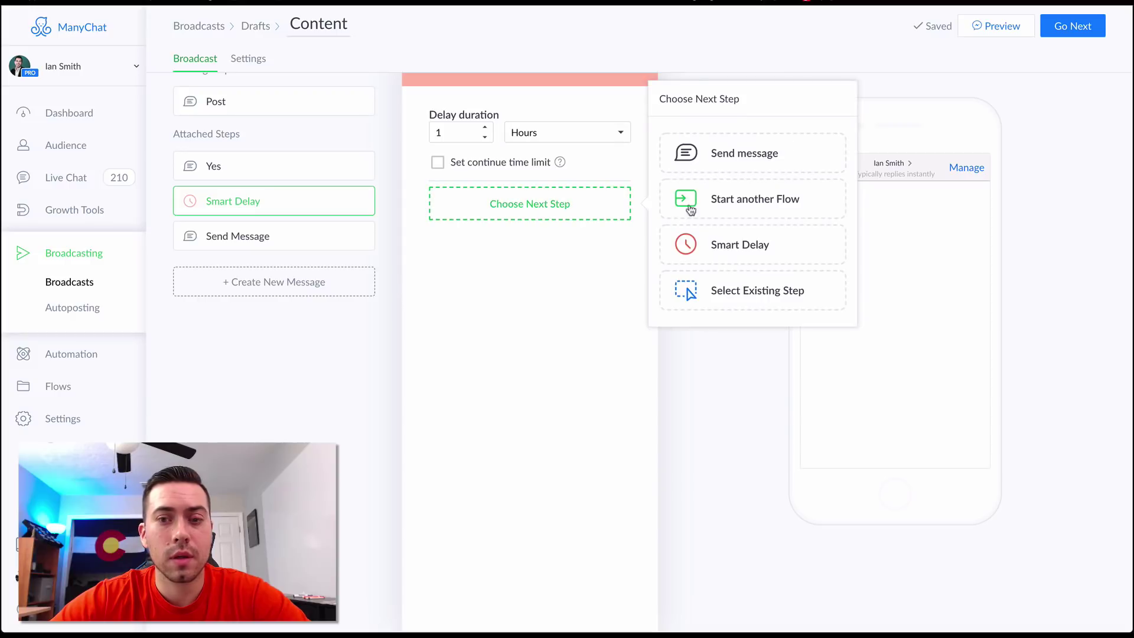
{"action": "left_click", "coordinate": [750, 155]}
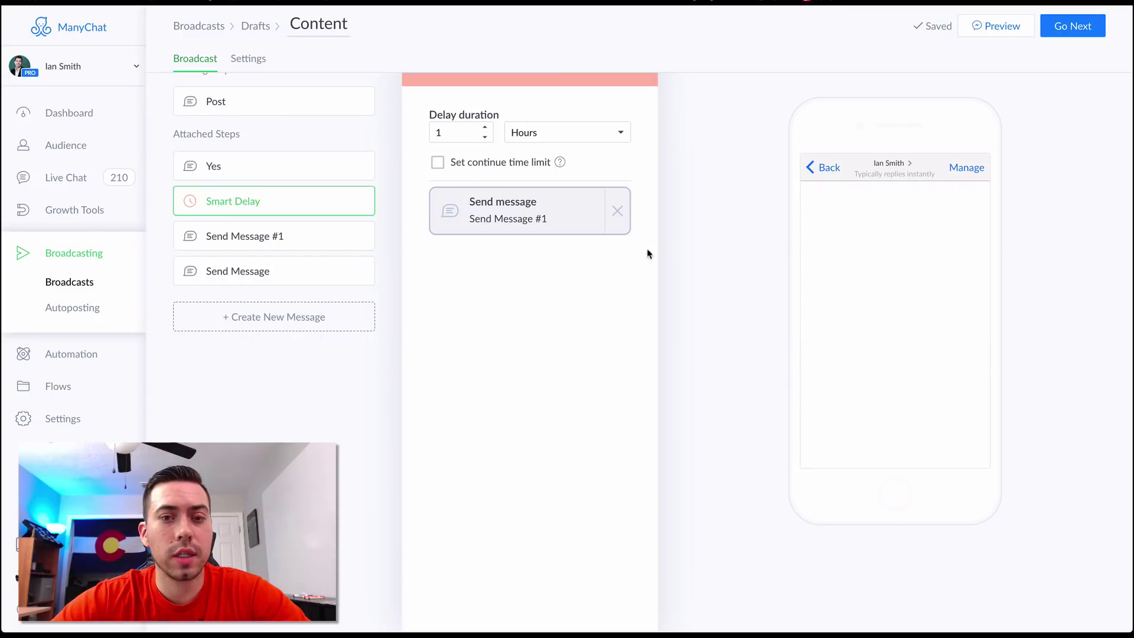
Check the Yes and Smart Delay steps, then open Send Message #1.
{"action": "left_click", "coordinate": [248, 164]}
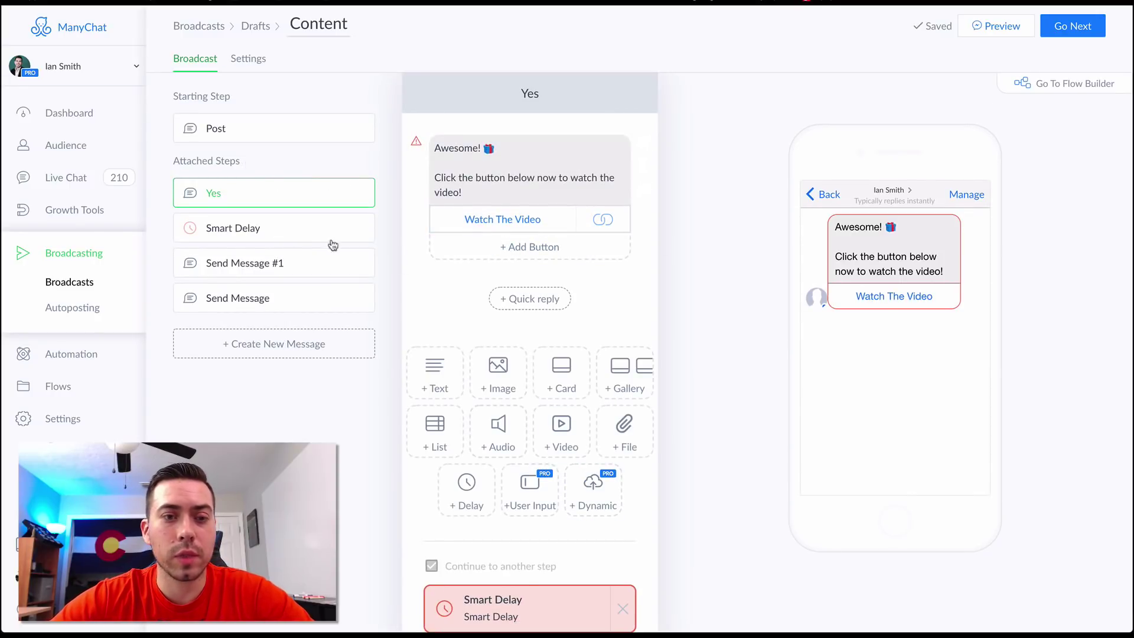
{"action": "left_click", "coordinate": [251, 230]}
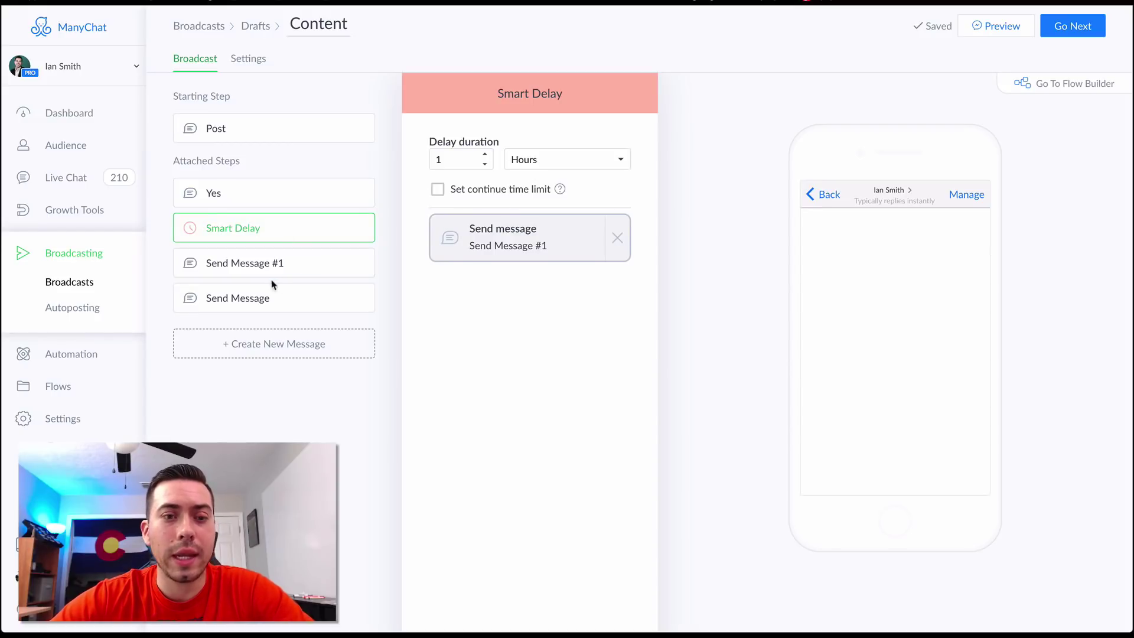
{"action": "left_click", "coordinate": [515, 243]}
Type 'Did you have a chance to check out that video?' in Send Message #1.
{"action": "left_click", "coordinate": [497, 150]}
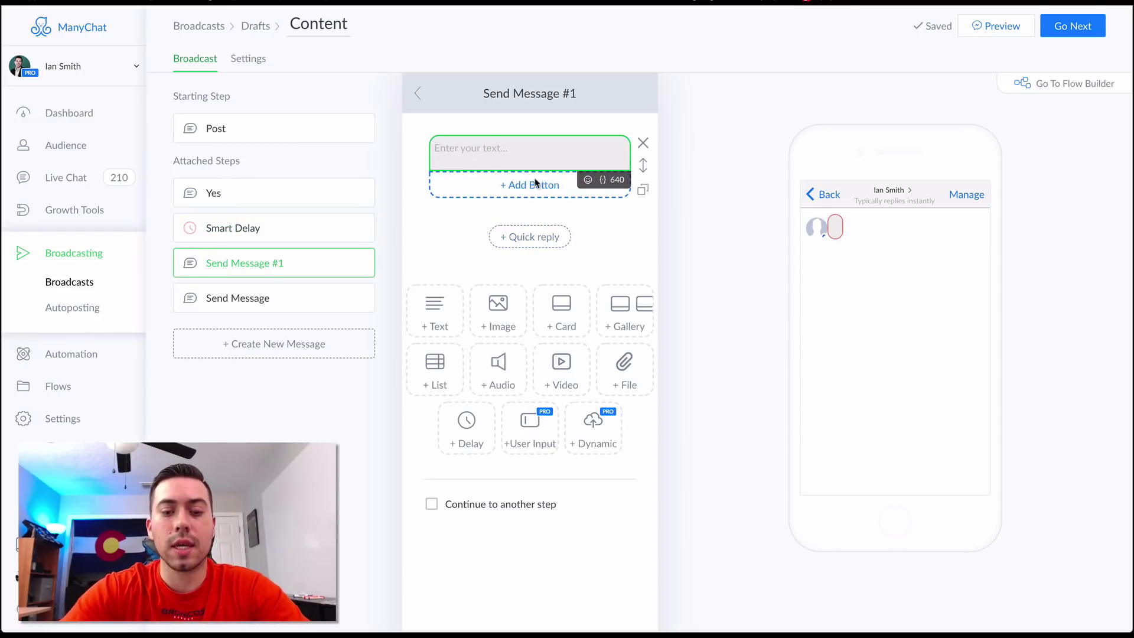
{"action": "type", "text": "Did tou"}
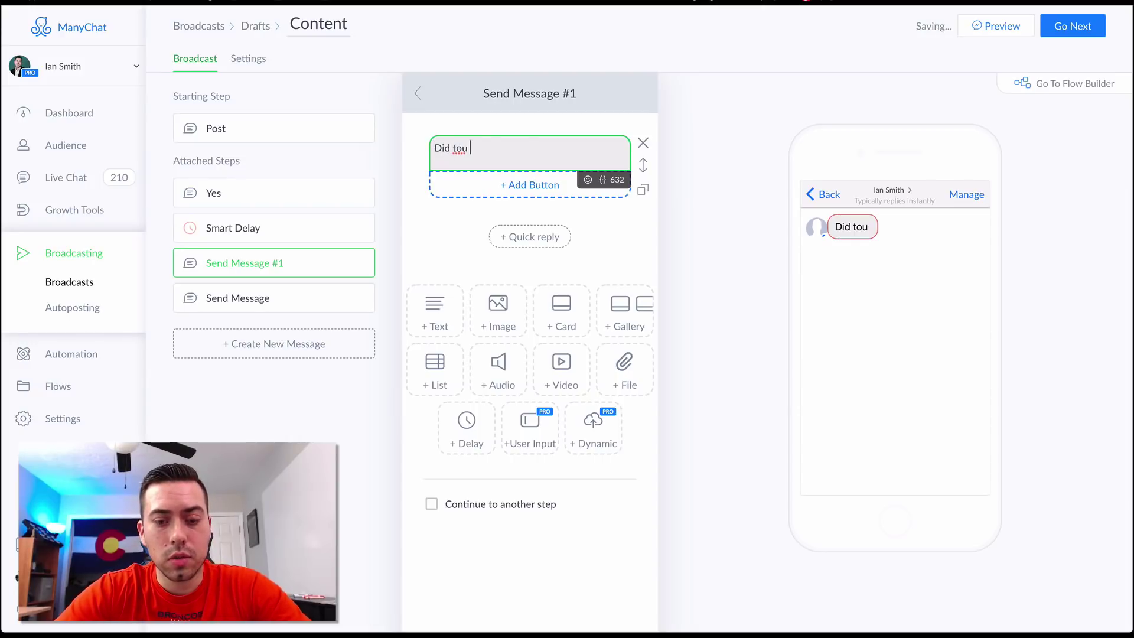
{"action": "key", "text": "BackSpace"}
{"action": "key", "text": "BackSpace"}
{"action": "key", "text": "BackSpace"}
{"action": "key", "text": "BackSpace"}
{"action": "type", "text": "you have a cha"}
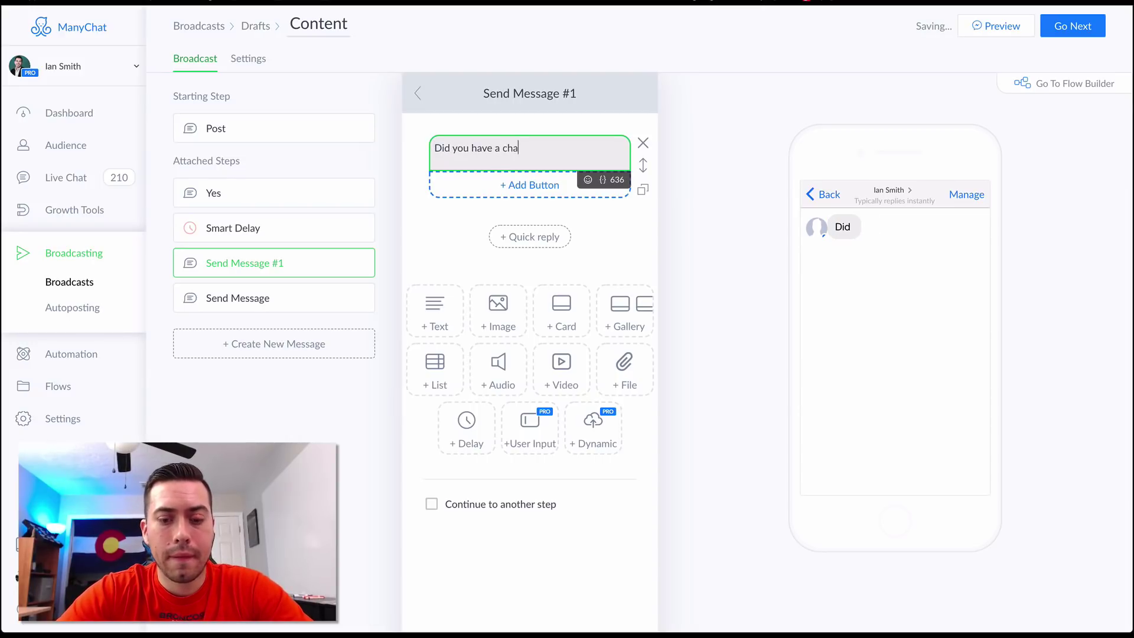
{"action": "type", "text": "nce to check tou"}
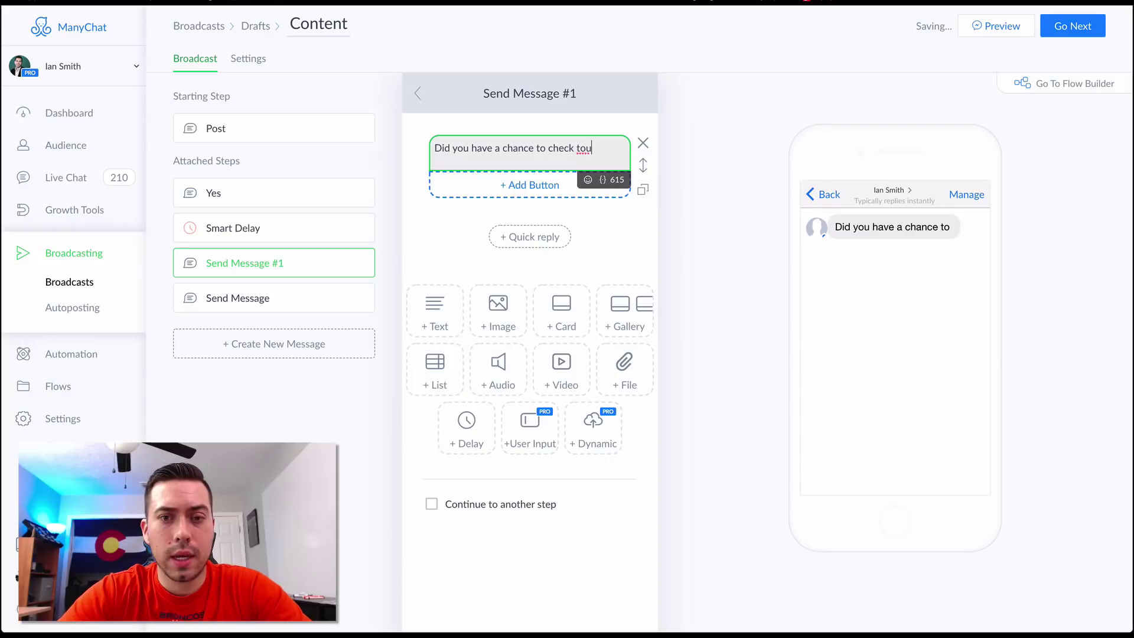
{"action": "key", "text": "BackSpace"}
{"action": "key", "text": "BackSpace"}
{"action": "key", "text": "BackSpace"}
{"action": "type", "text": "out that "}
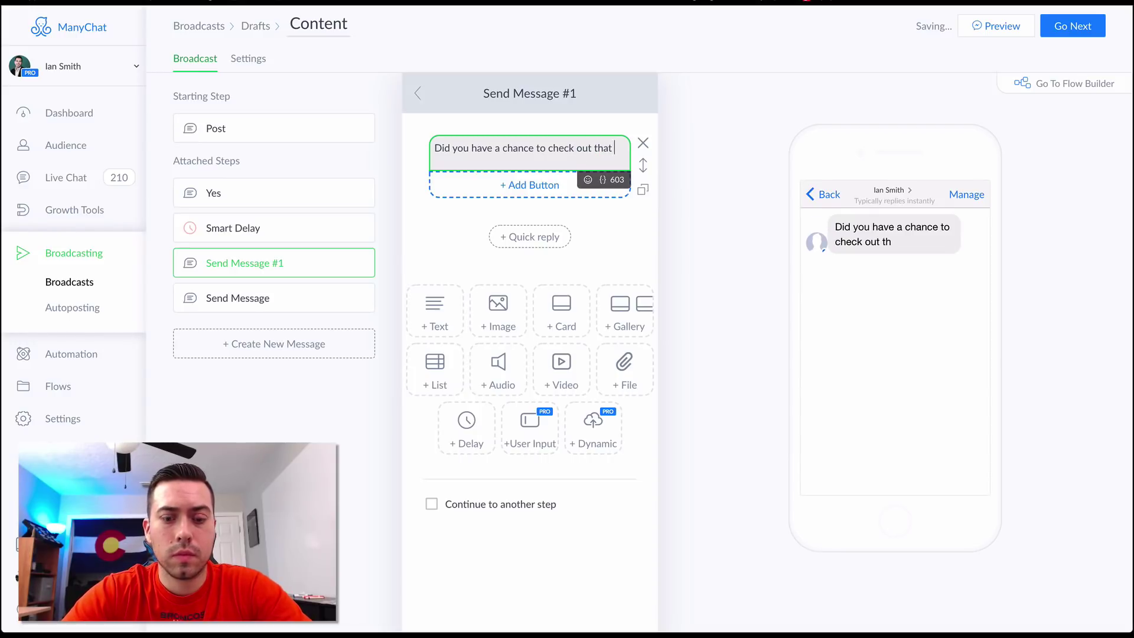
{"action": "type", "text": "video? If so"}
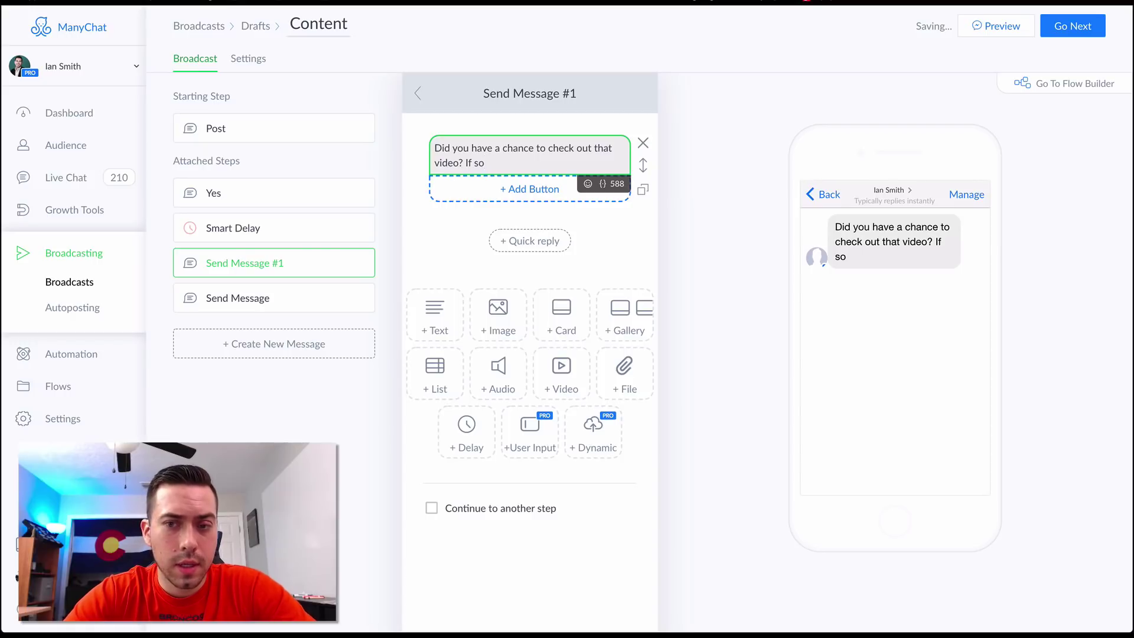
Add that if they benefited, they'll 'LOVE this next video called "', then add a button.
{"action": "key", "text": "BackSpace"}
{"action": "key", "text": "BackSpace"}
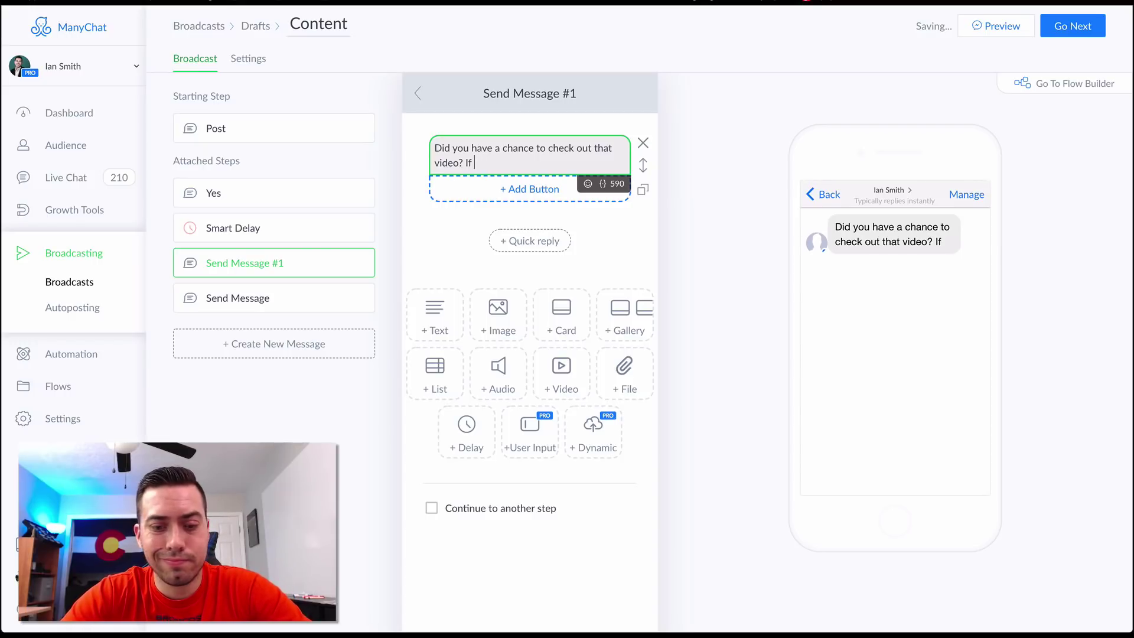
{"action": "type", "text": "got"}
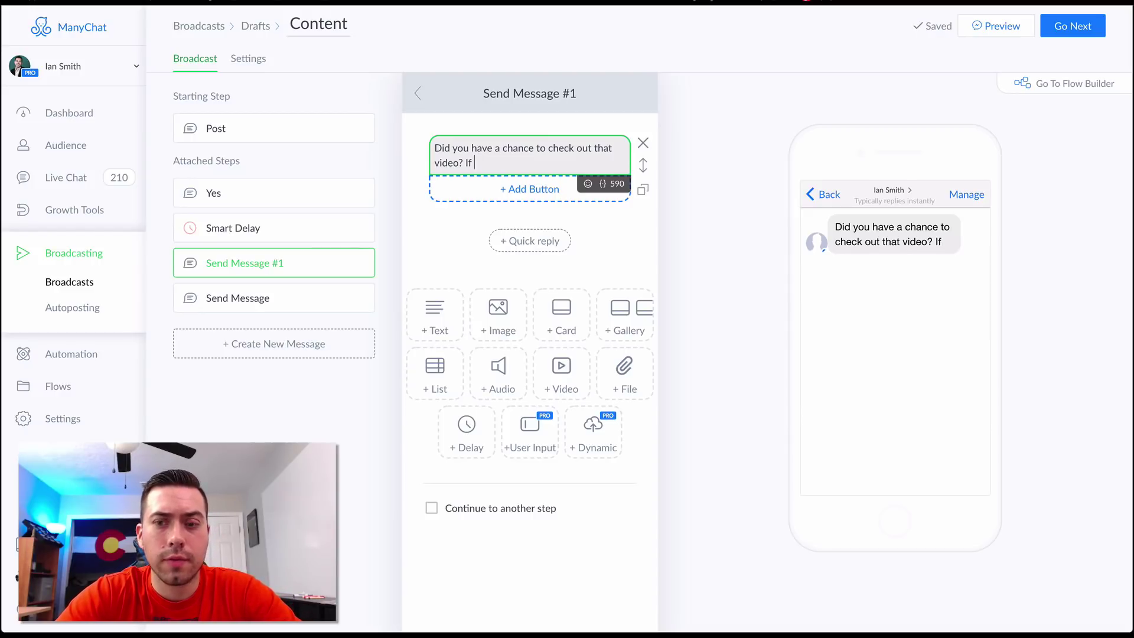
{"action": "type", "text": "benefited"}
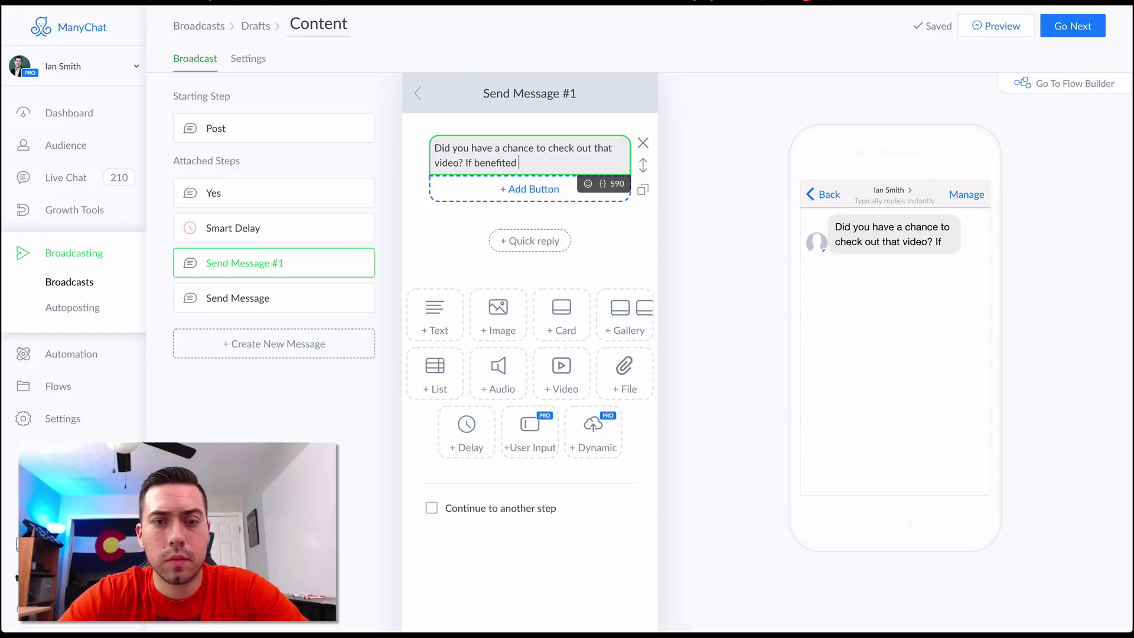
{"action": "type", "text": " from "}
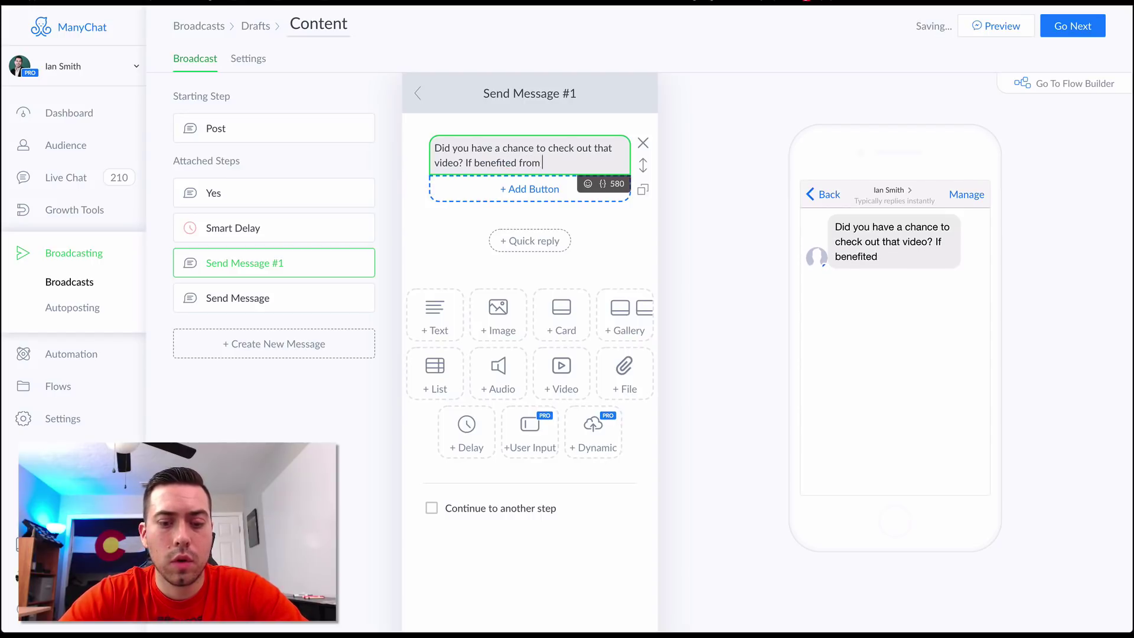
{"action": "type", "text": "what I talked abou"}
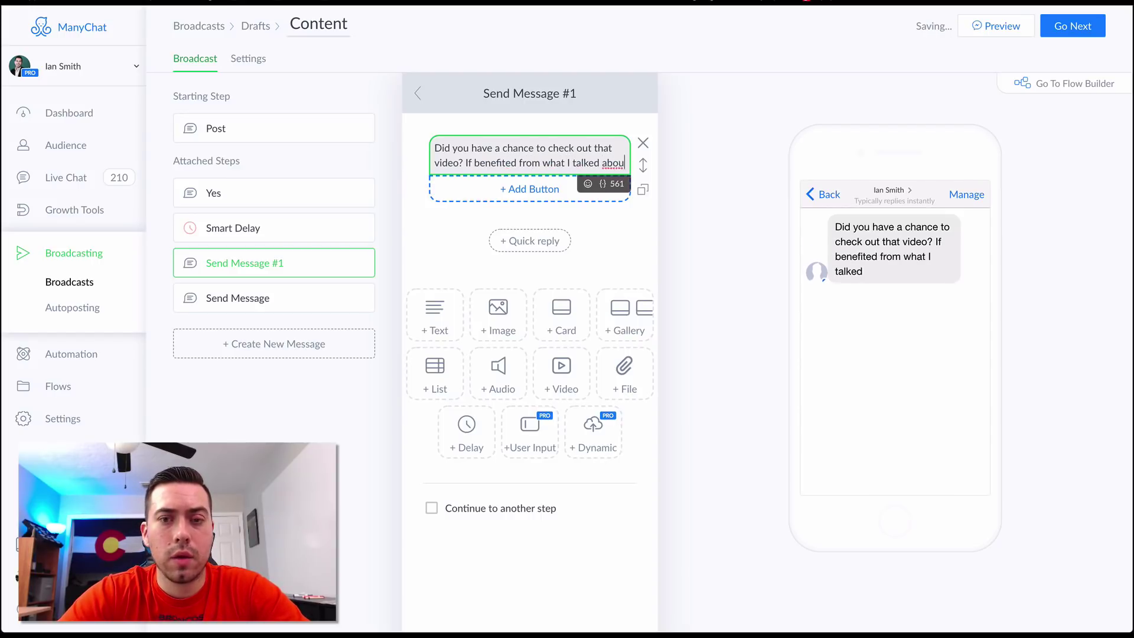
{"action": "type", "text": "t in that video, then you're going to"}
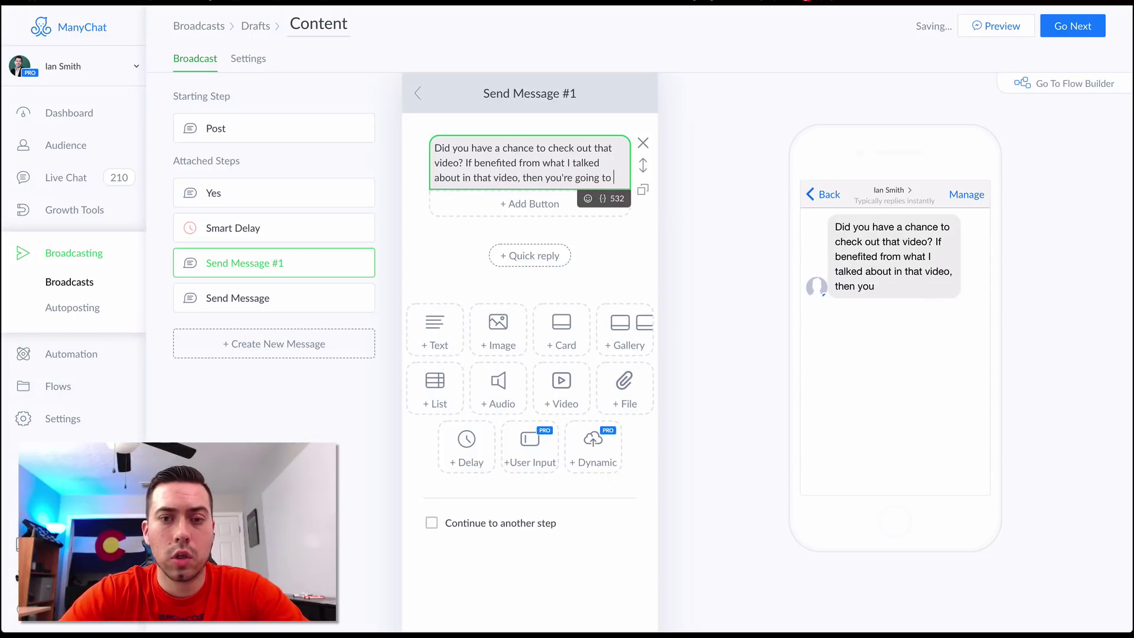
{"action": "type", "text": "LOVE this"}
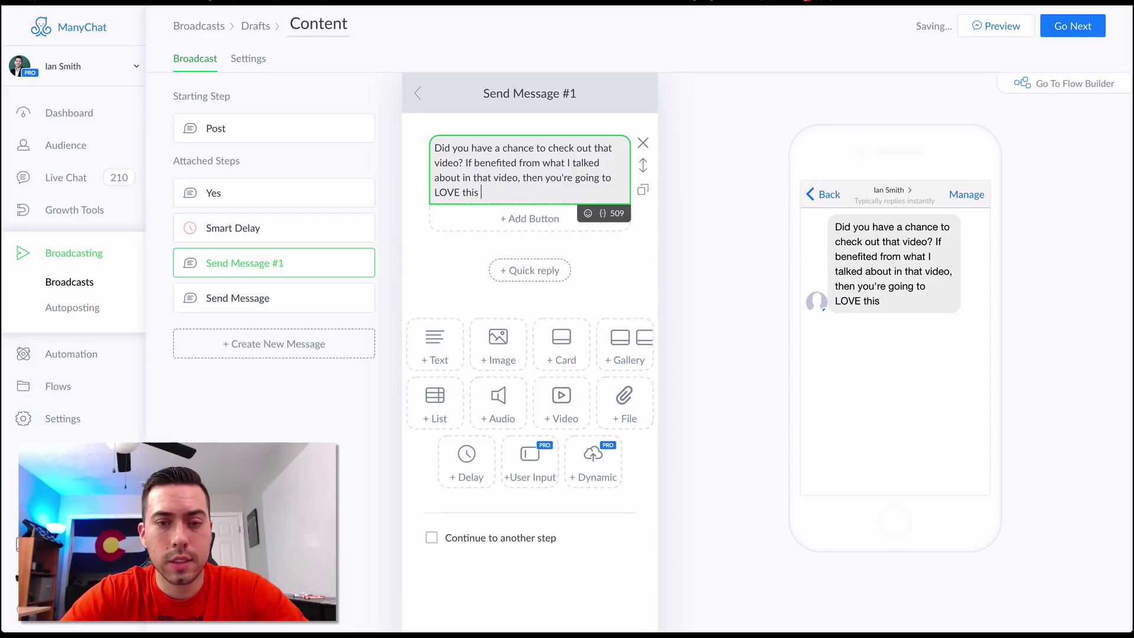
{"action": "type", "text": " next video"}
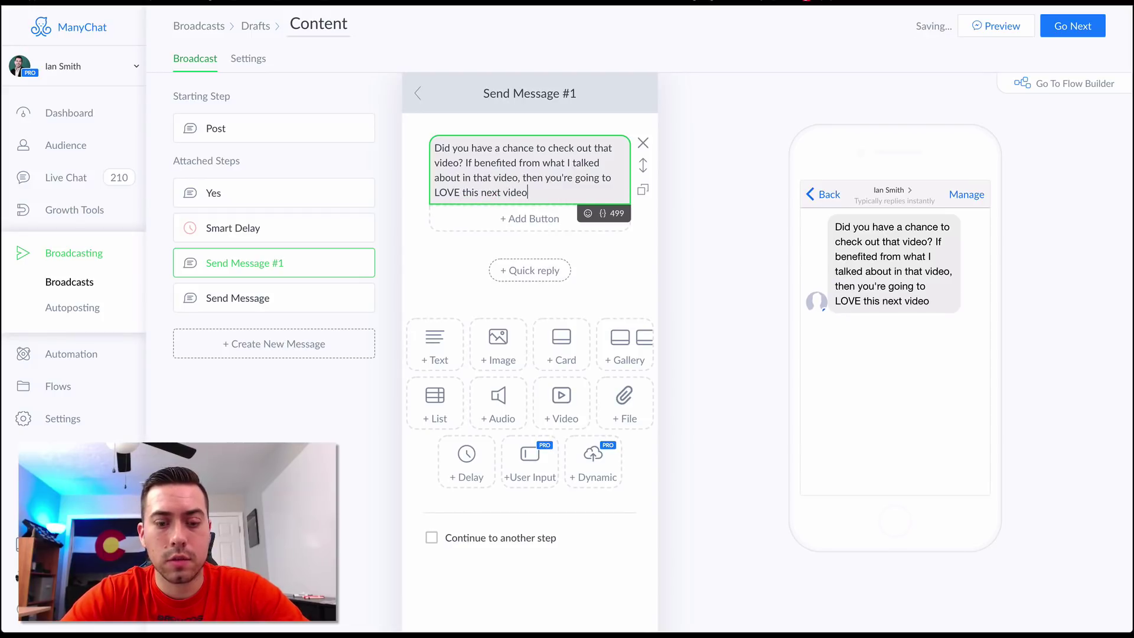
{"action": "type", "text": " called"}
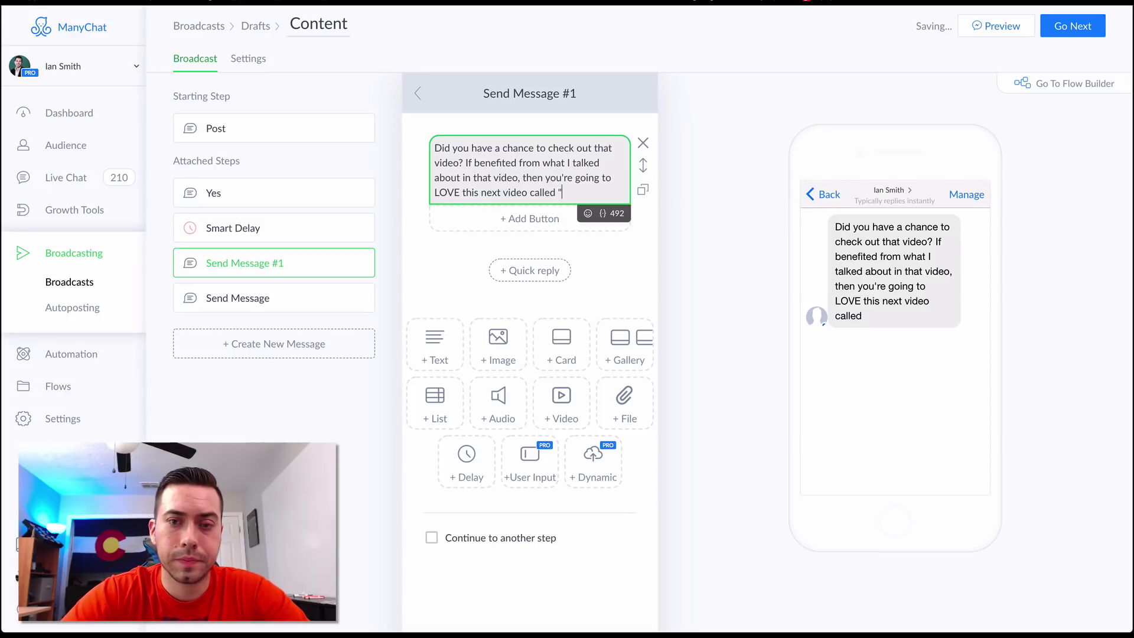
{"action": "type", "text": " \""}
{"action": "key", "text": "Return"}
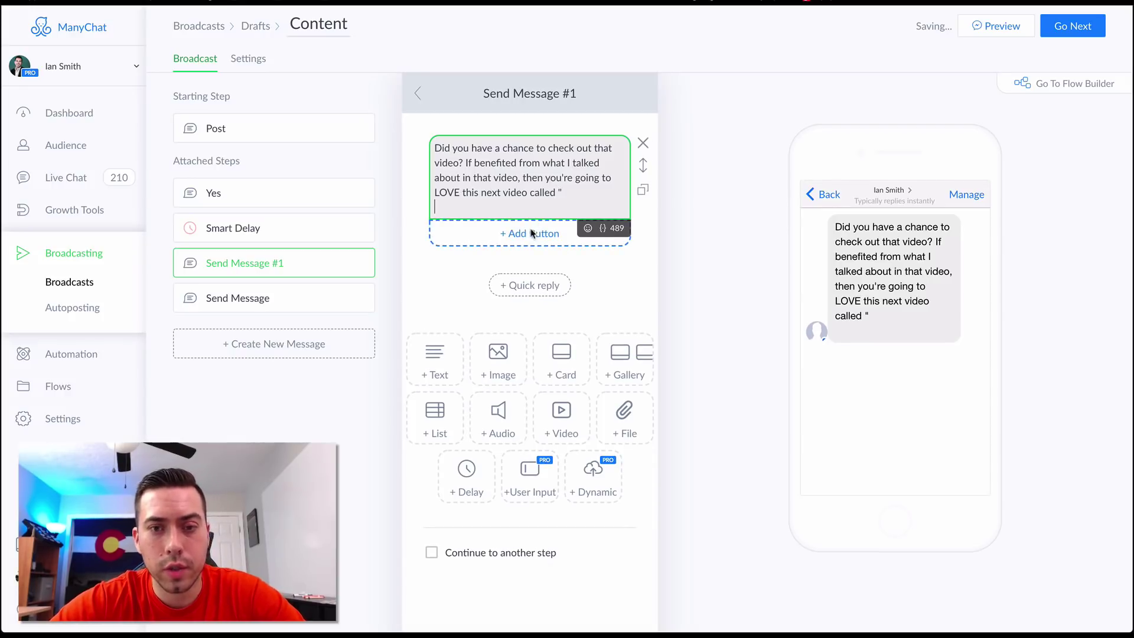
{"action": "left_click", "coordinate": [523, 234]}
Set the button to Open website and paste '20 Facebook Ad Audiences For Targeting Gift Givers' into the message.
{"action": "left_click", "coordinate": [757, 226]}
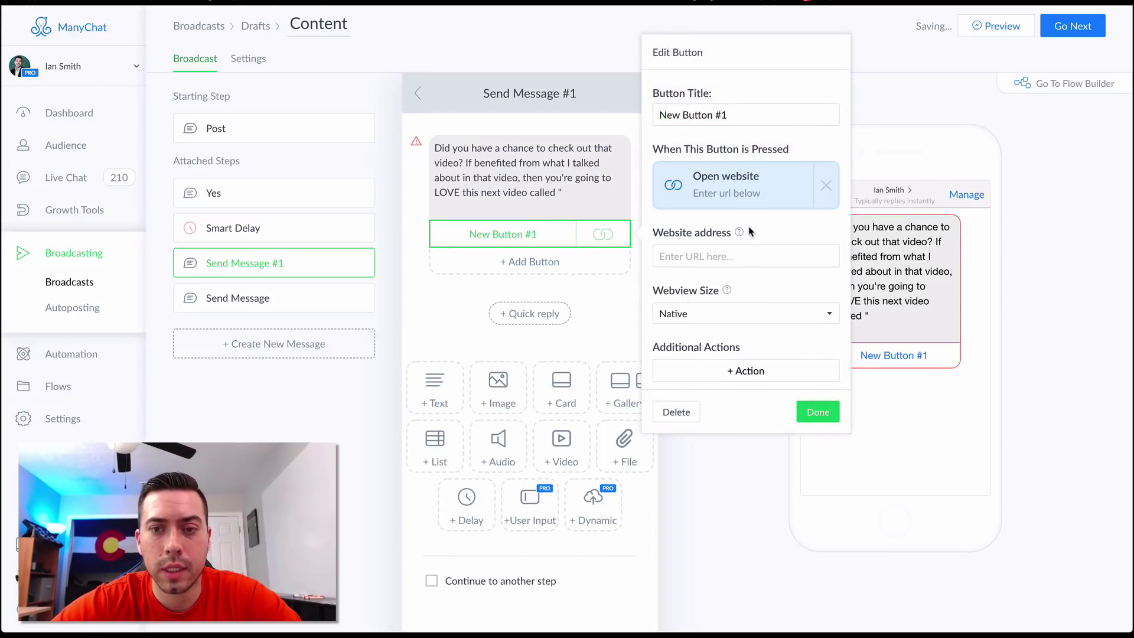
{"action": "left_click", "coordinate": [726, 256]}
{"action": "type", "text": "20 Facebook Ad Audiences For Targeting Gift Givers"}
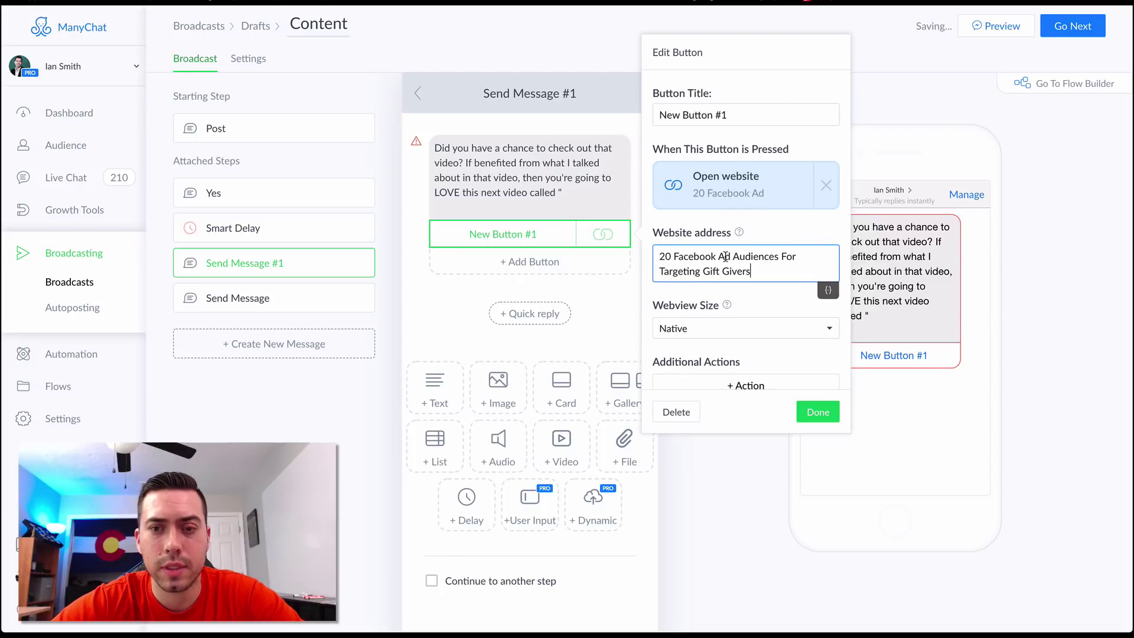
{"action": "key", "text": "ctrl+a"}
{"action": "key", "text": "ctrl+c"}
{"action": "left_click", "coordinate": [568, 192]}
{"action": "key", "text": "ctrl+v"}
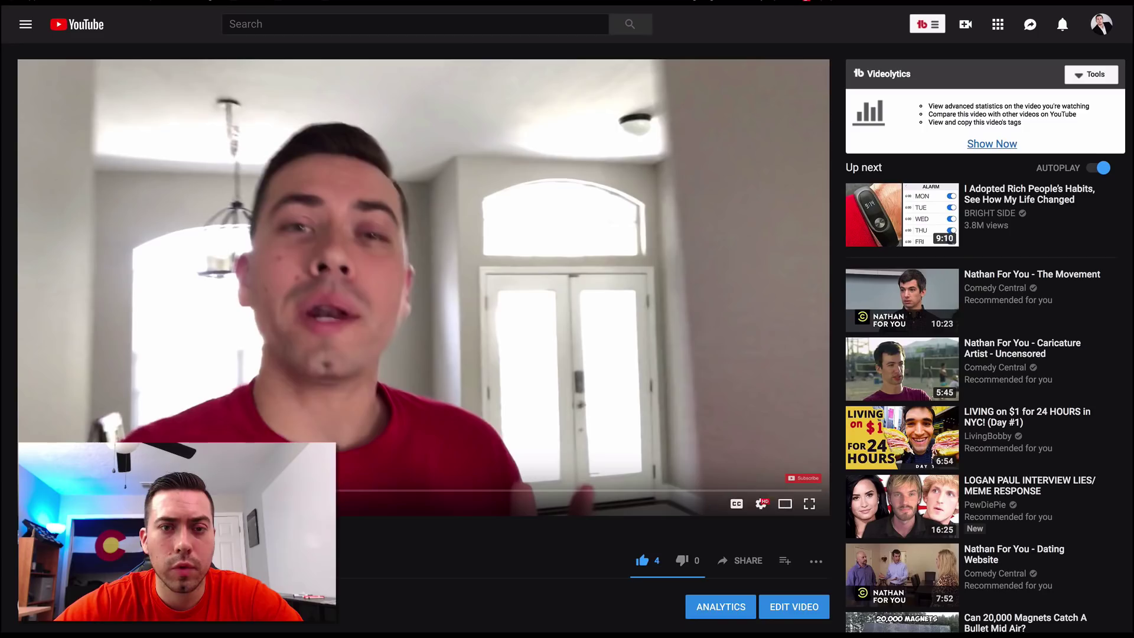
Copy the YouTube video's URL and reopen New Button #1's settings.
{"action": "right_click", "coordinate": [476, 215]}
{"action": "left_click", "coordinate": [491, 227]}
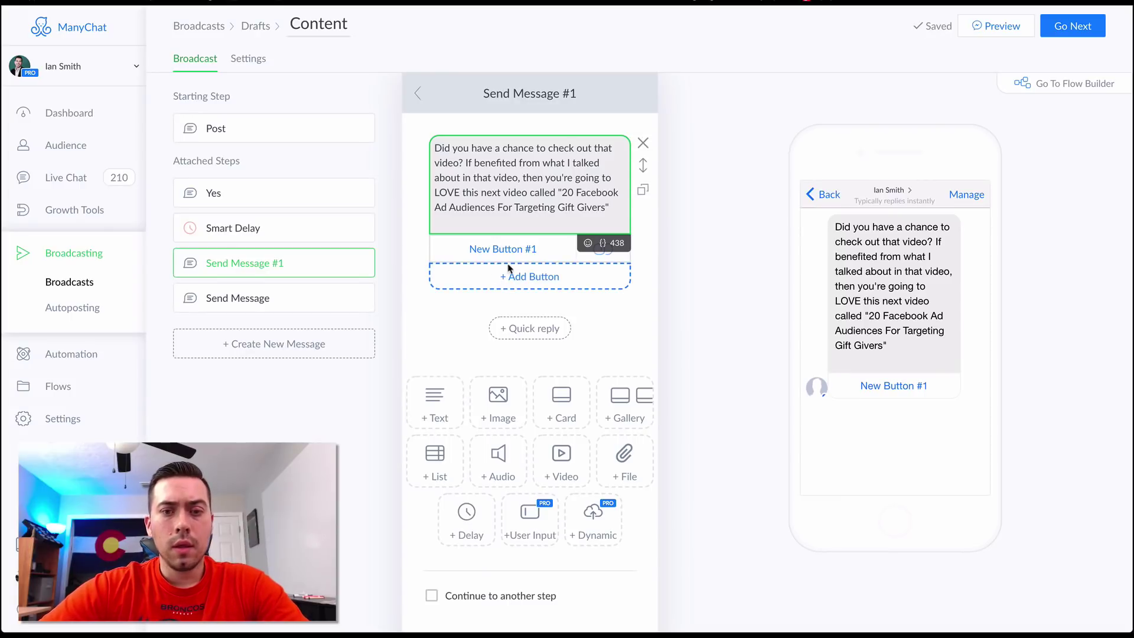
{"action": "left_click", "coordinate": [515, 251]}
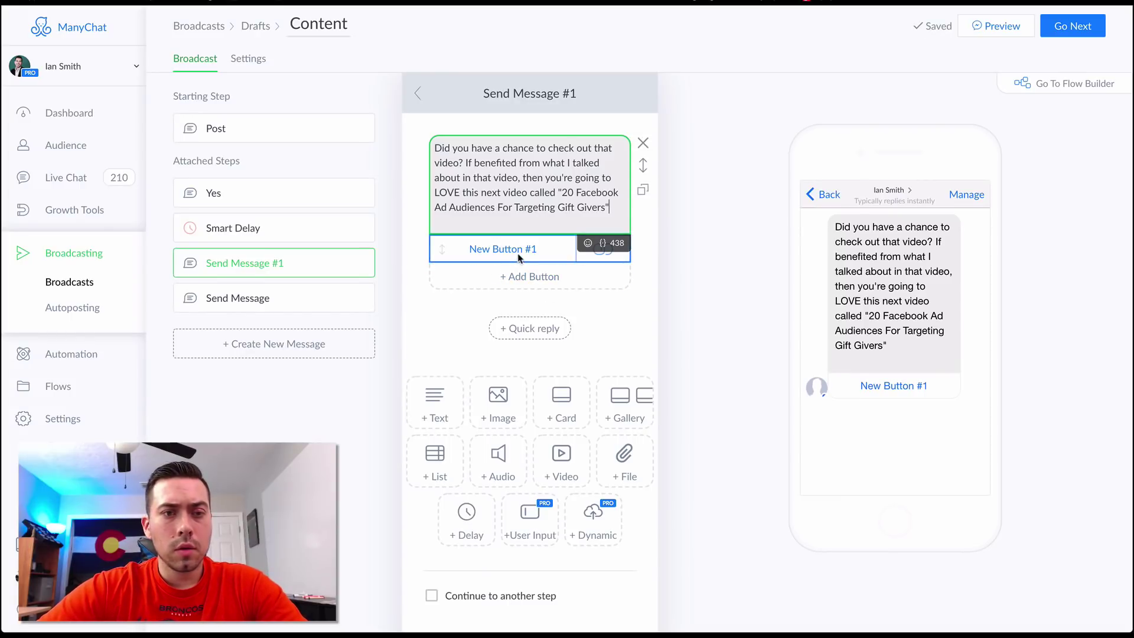
Replace the button's address with the video link and title it 'Watch The Video'.
{"action": "triple_click", "coordinate": [756, 278]}
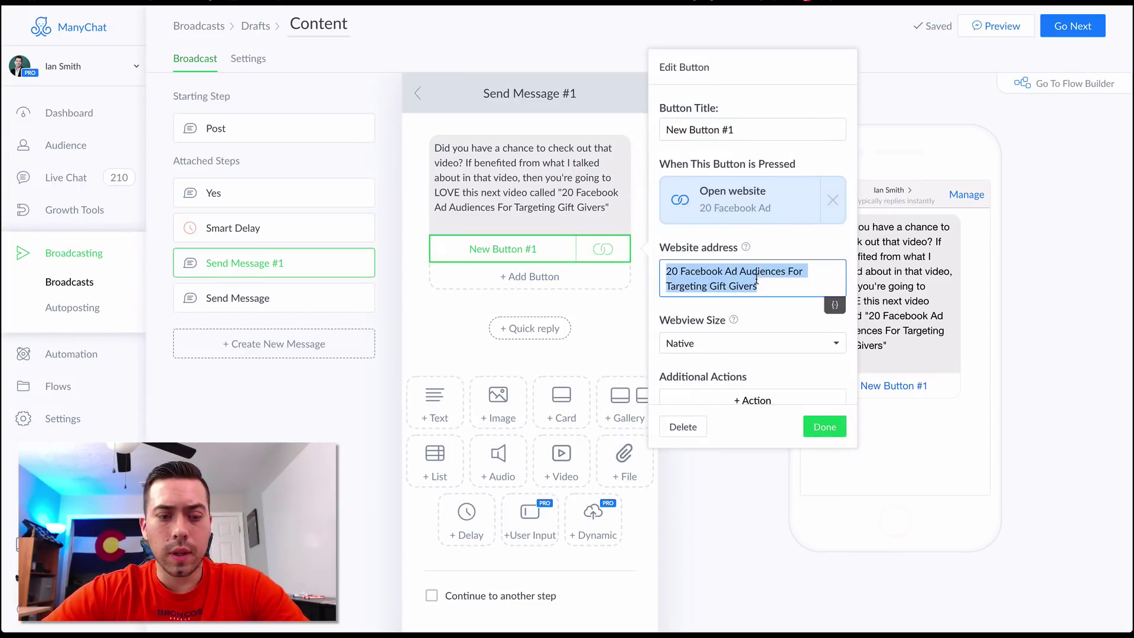
{"action": "key", "text": "ctrl+v"}
{"action": "triple_click", "coordinate": [741, 129]}
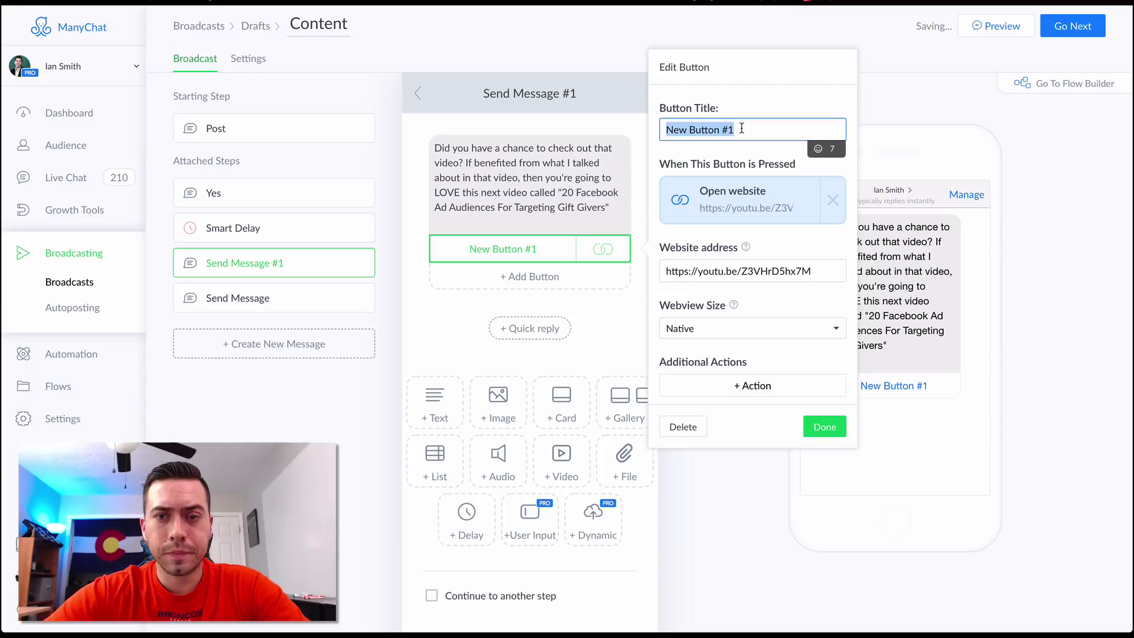
{"action": "type", "text": "Wat"}
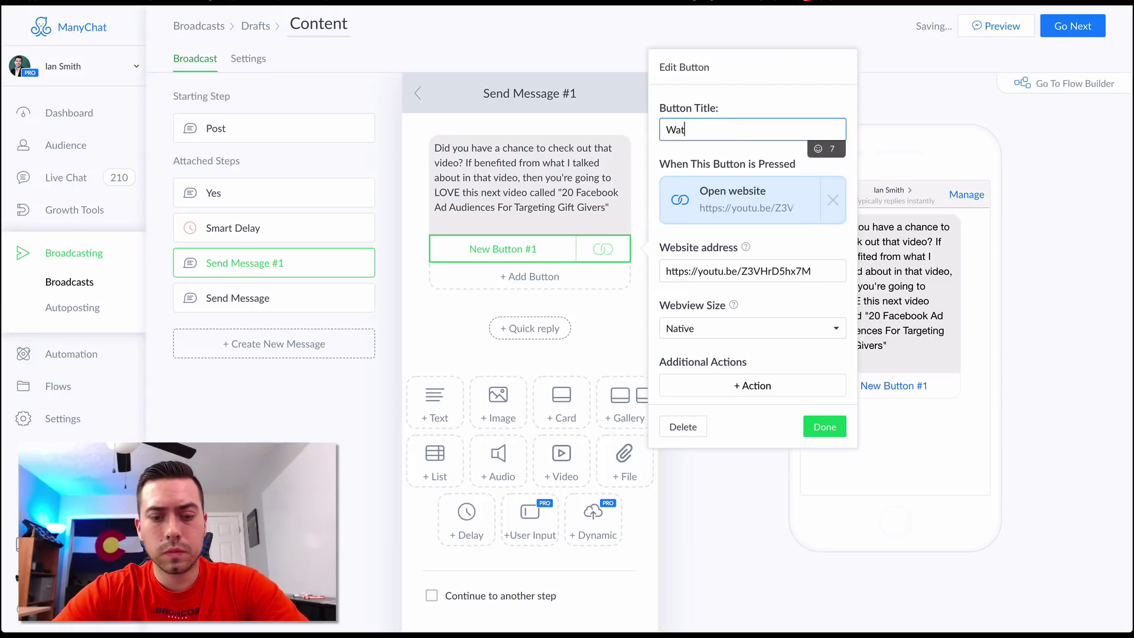
{"action": "type", "text": "ch The Video"}
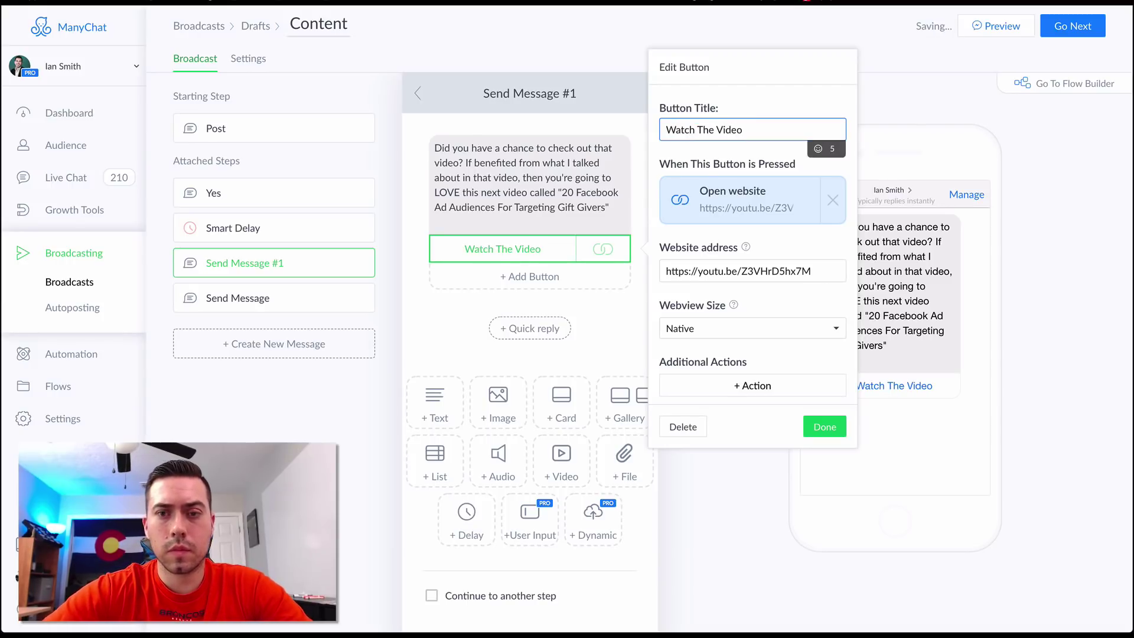
Add the tag 'Clicked YT Video Link To Video' to the button and finish editing.
{"action": "left_click", "coordinate": [758, 384]}
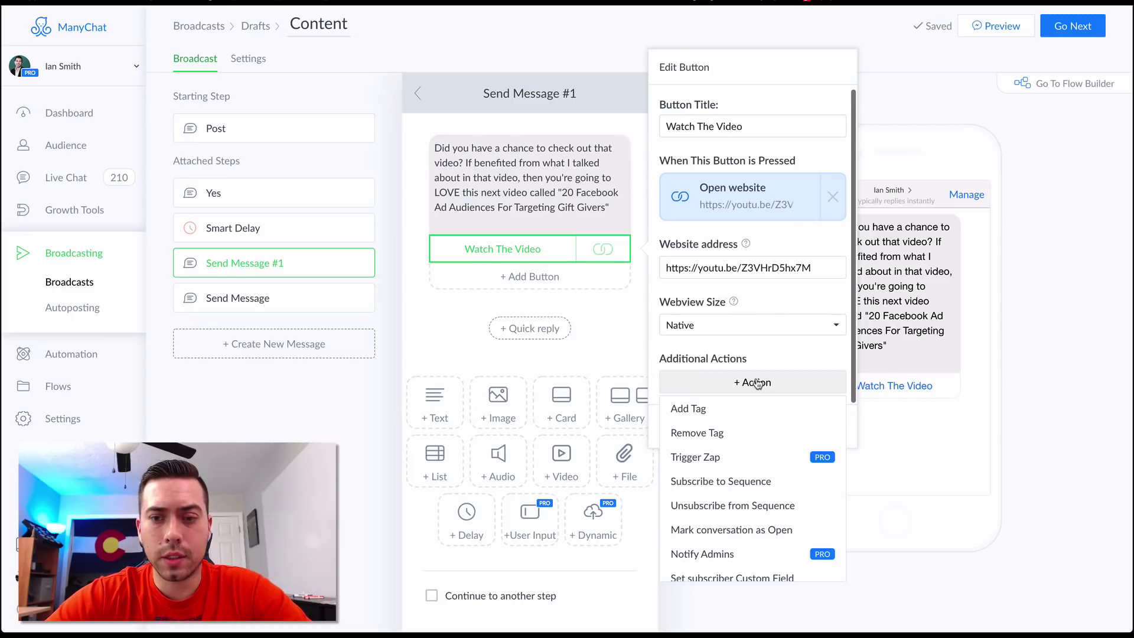
{"action": "left_click", "coordinate": [753, 409]}
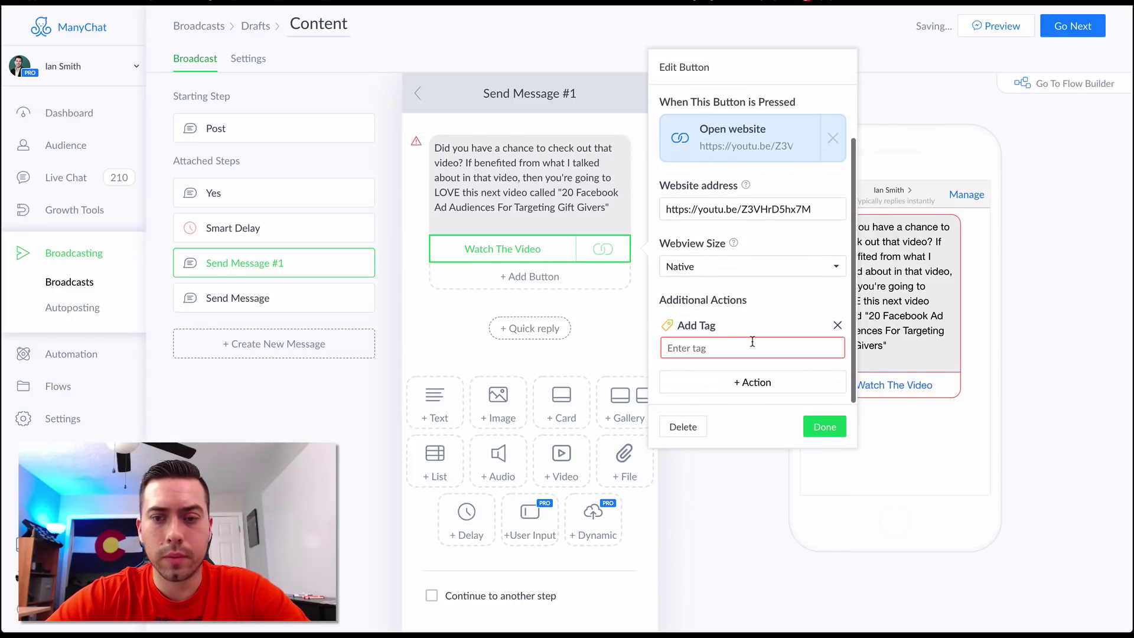
{"action": "left_click", "coordinate": [753, 342]}
{"action": "type", "text": "clicked"}
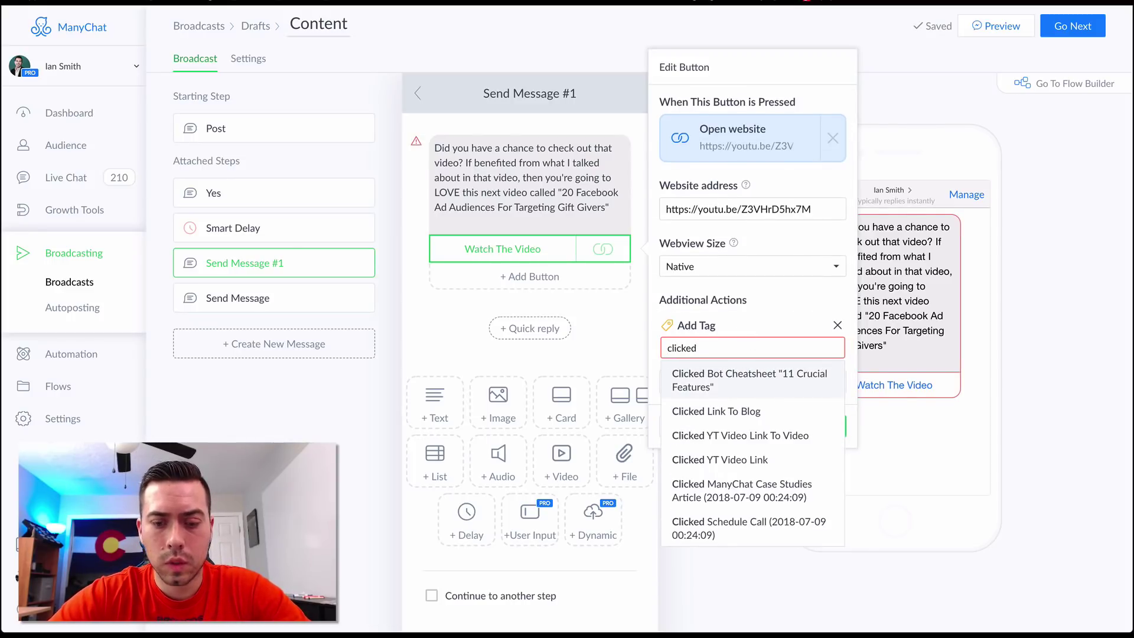
{"action": "type", "text": " link"}
{"action": "key", "text": "BackSpace"}
{"action": "key", "text": "BackSpace"}
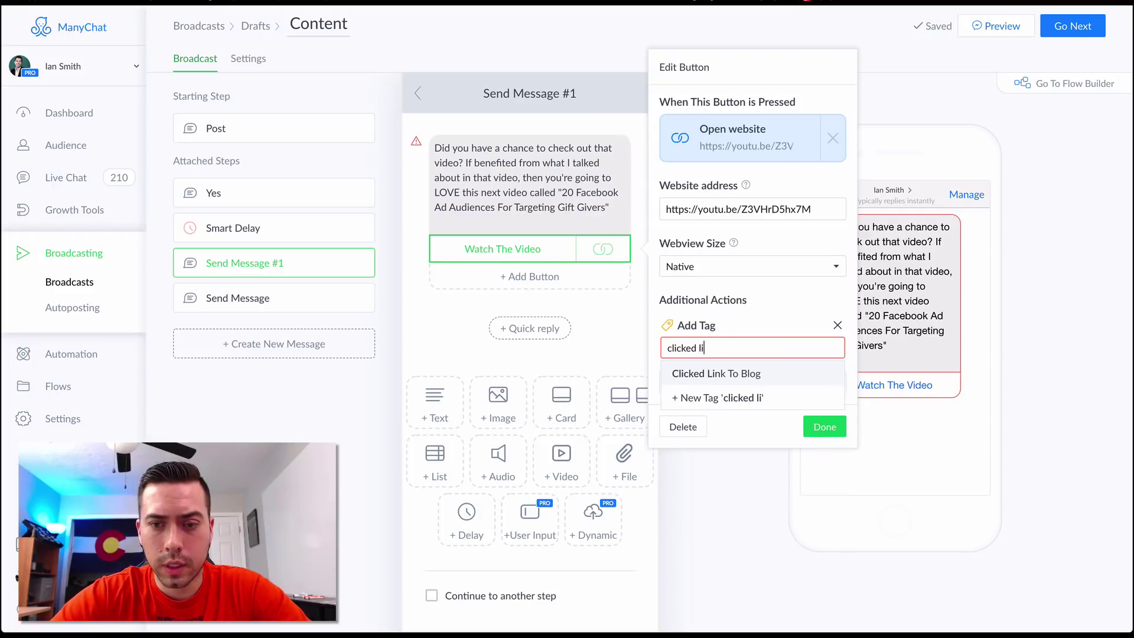
{"action": "key", "text": "BackSpace"}
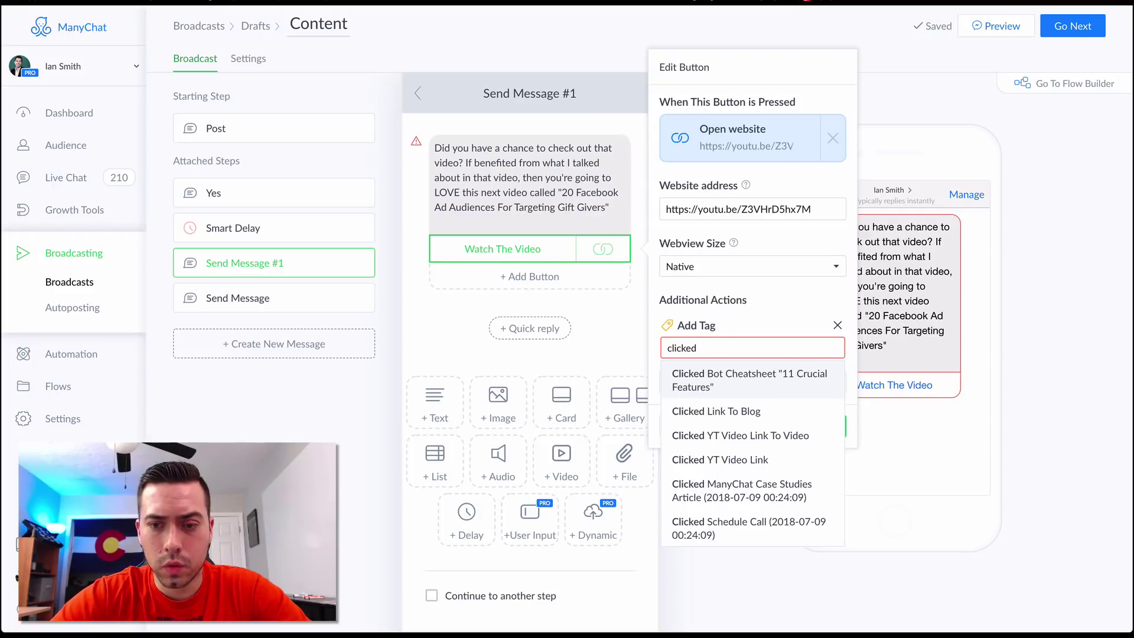
{"action": "left_click", "coordinate": [765, 435]}
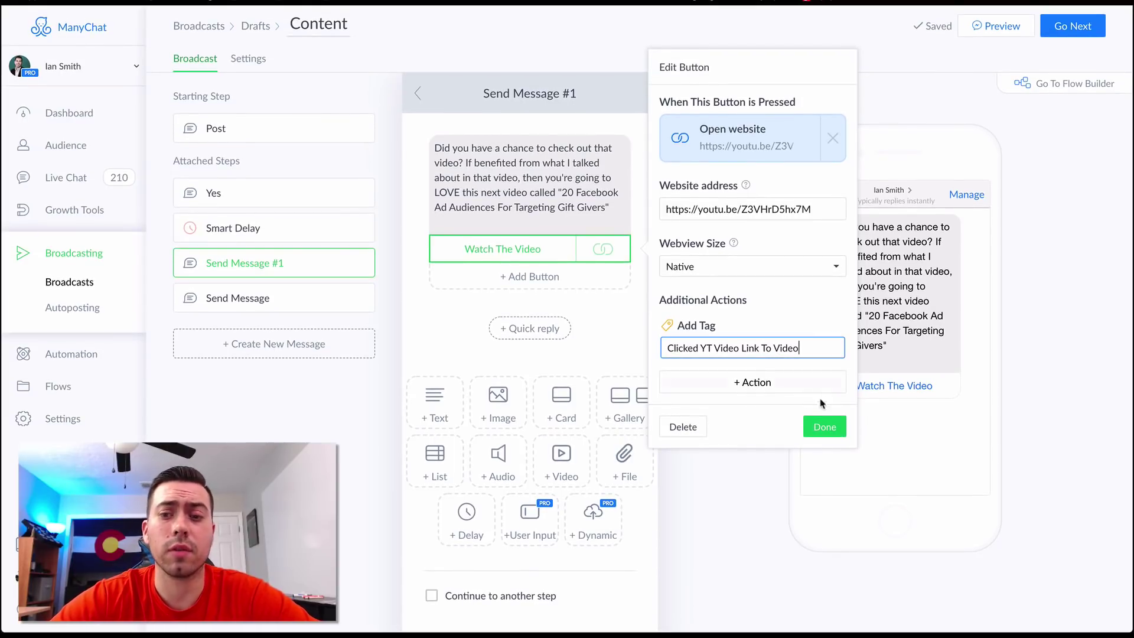
{"action": "left_click", "coordinate": [827, 430]}
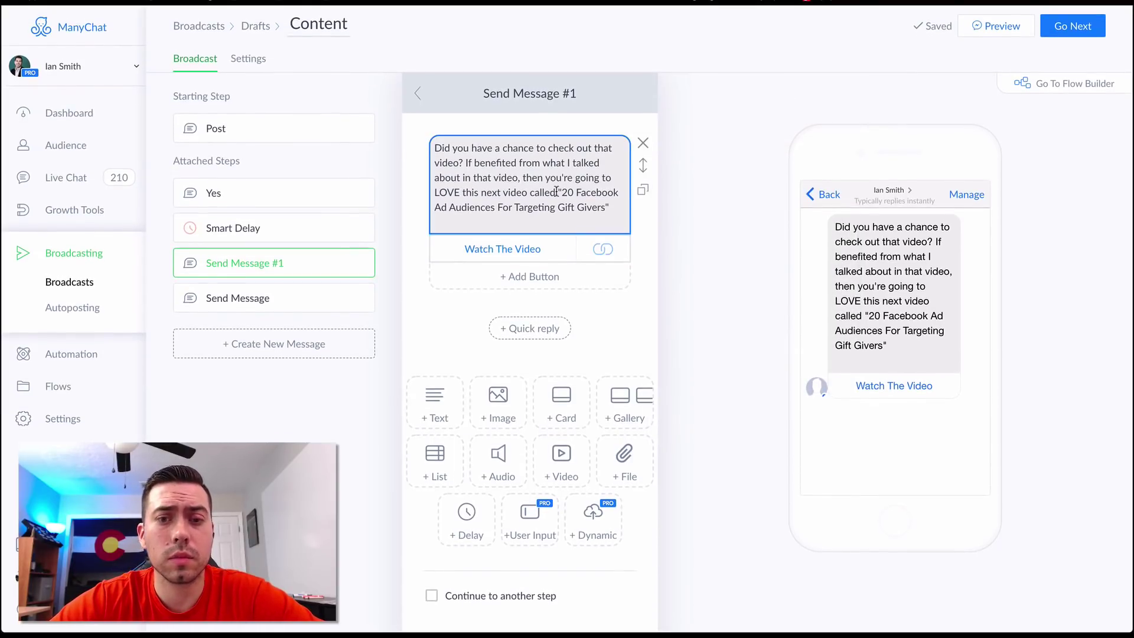
Move the video title onto its own line in the follow-up message.
{"action": "left_click", "coordinate": [558, 194]}
{"action": "key", "text": "Return"}
{"action": "key", "text": "Return"}
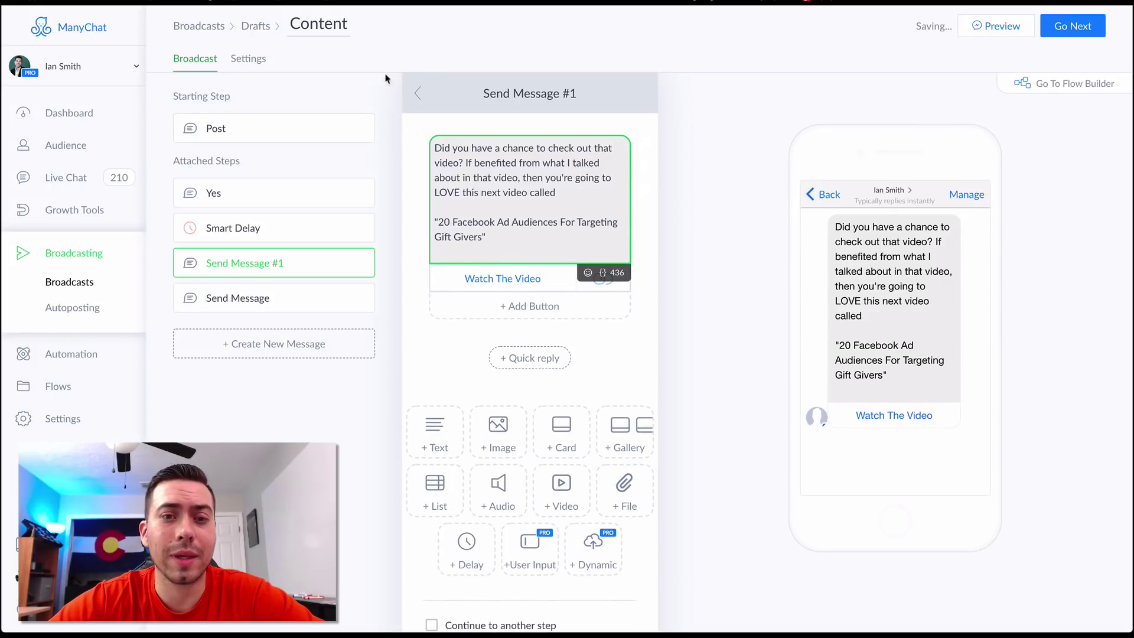
{"action": "left_click", "coordinate": [249, 234]}
Change the Smart Delay unit from Hours to Days.
{"action": "left_click", "coordinate": [250, 233]}
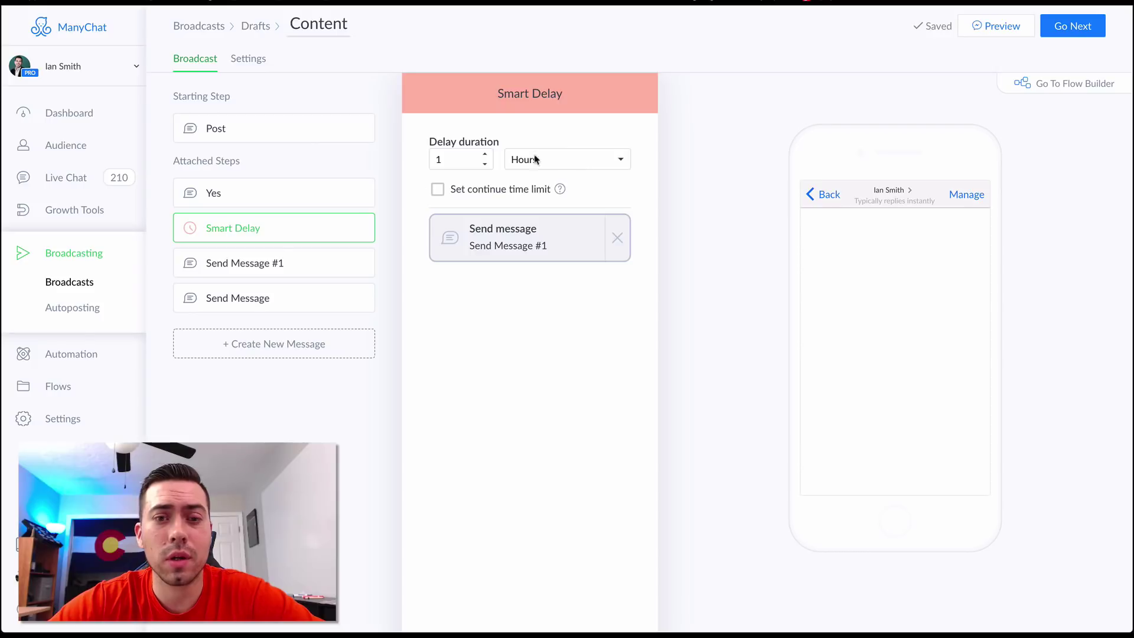
{"action": "left_click", "coordinate": [531, 159]}
{"action": "left_click", "coordinate": [520, 158]}
{"action": "key", "text": "Down"}
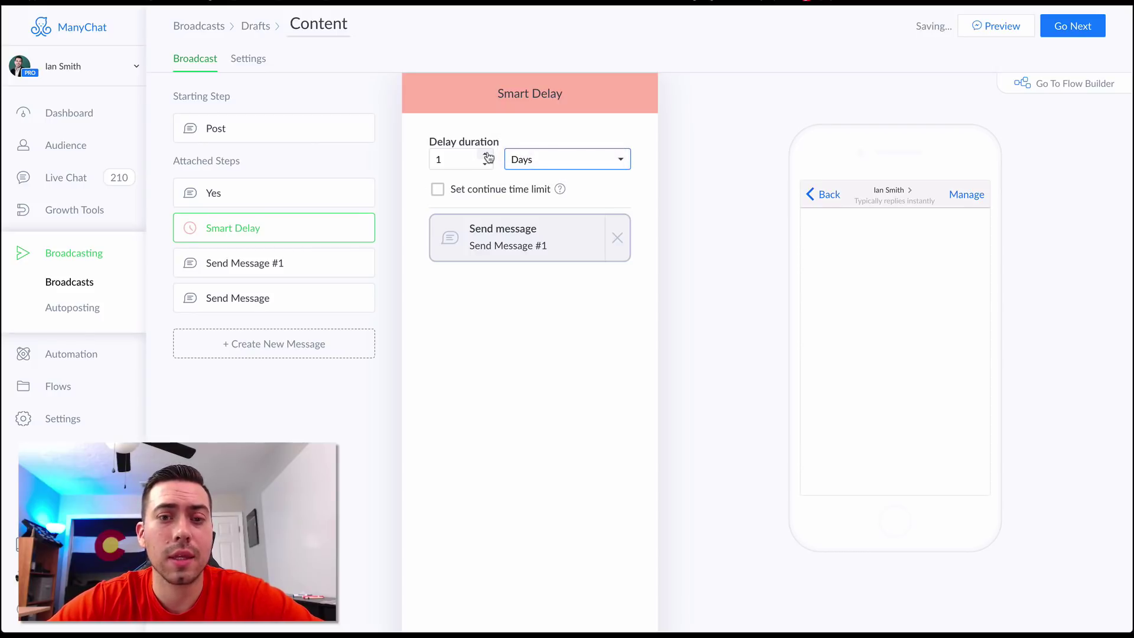
Review the Yes message, Smart Delay, and Send Message #1 with its Watch The Video button.
{"action": "left_click", "coordinate": [250, 188]}
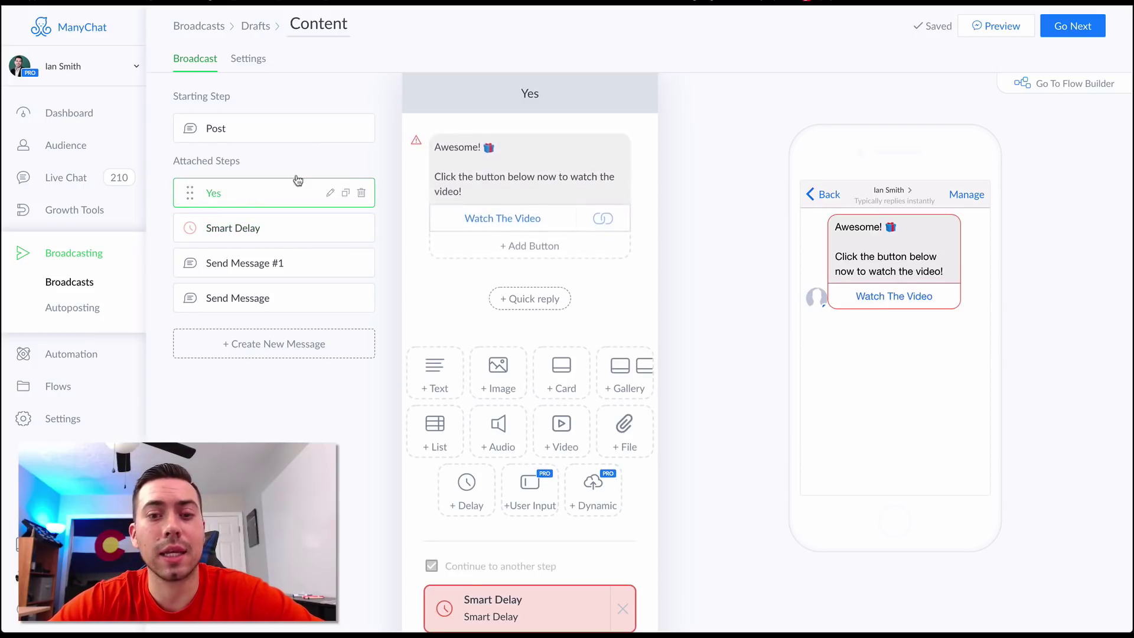
{"action": "scroll", "coordinate": [537, 198], "scroll_direction": "down", "scroll_amount": 1}
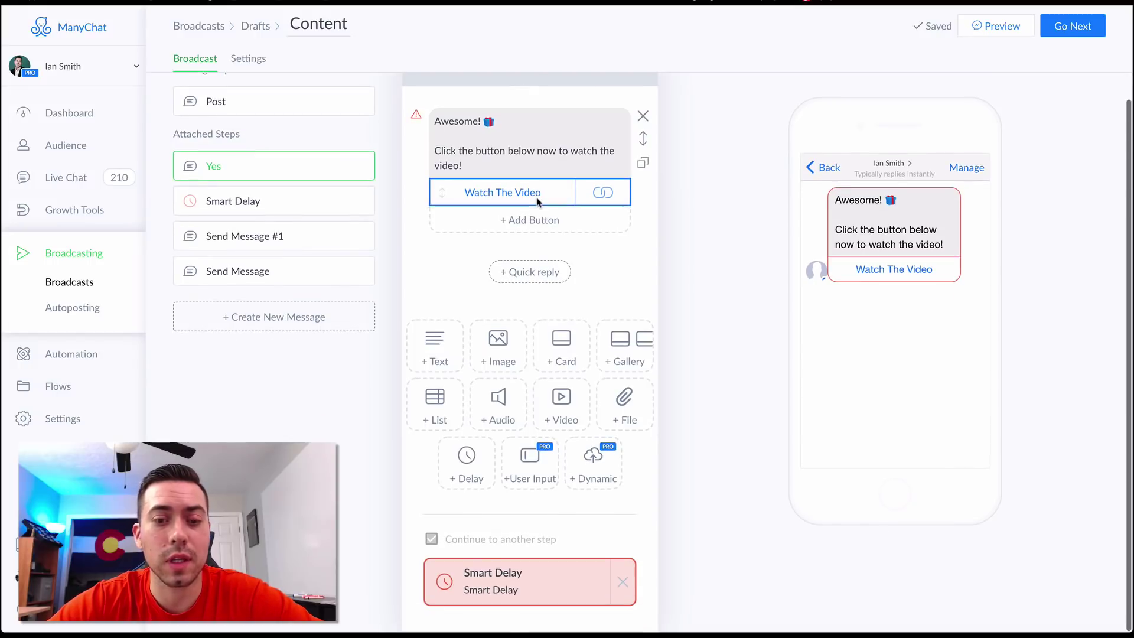
{"action": "left_click", "coordinate": [522, 586]}
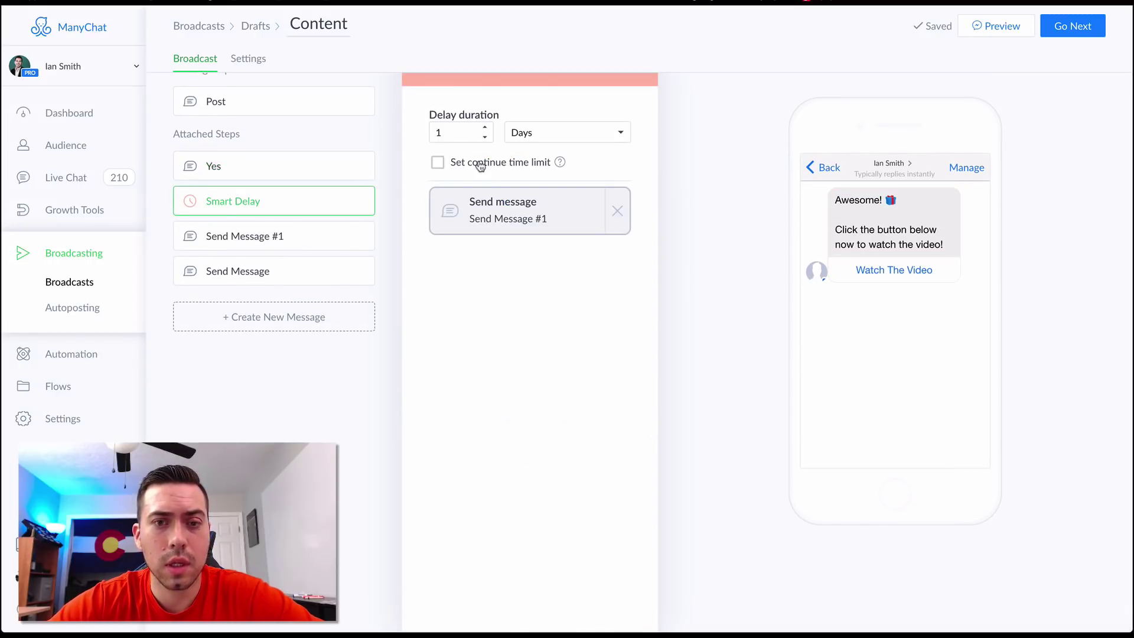
{"action": "scroll", "coordinate": [480, 165], "scroll_direction": "up", "scroll_amount": 1}
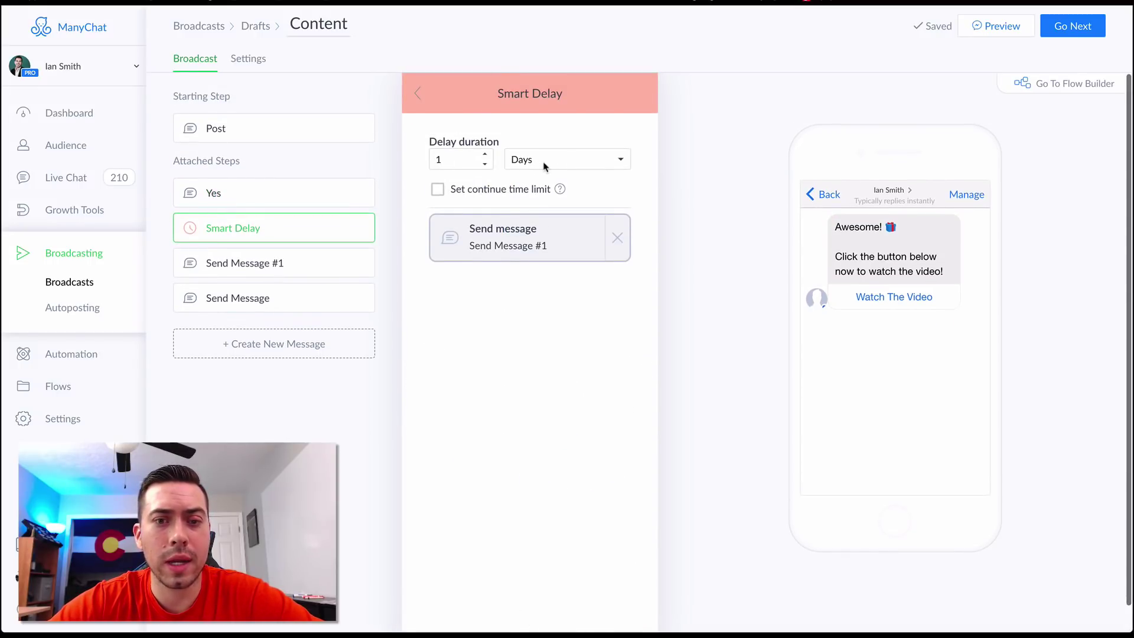
{"action": "left_click", "coordinate": [523, 243]}
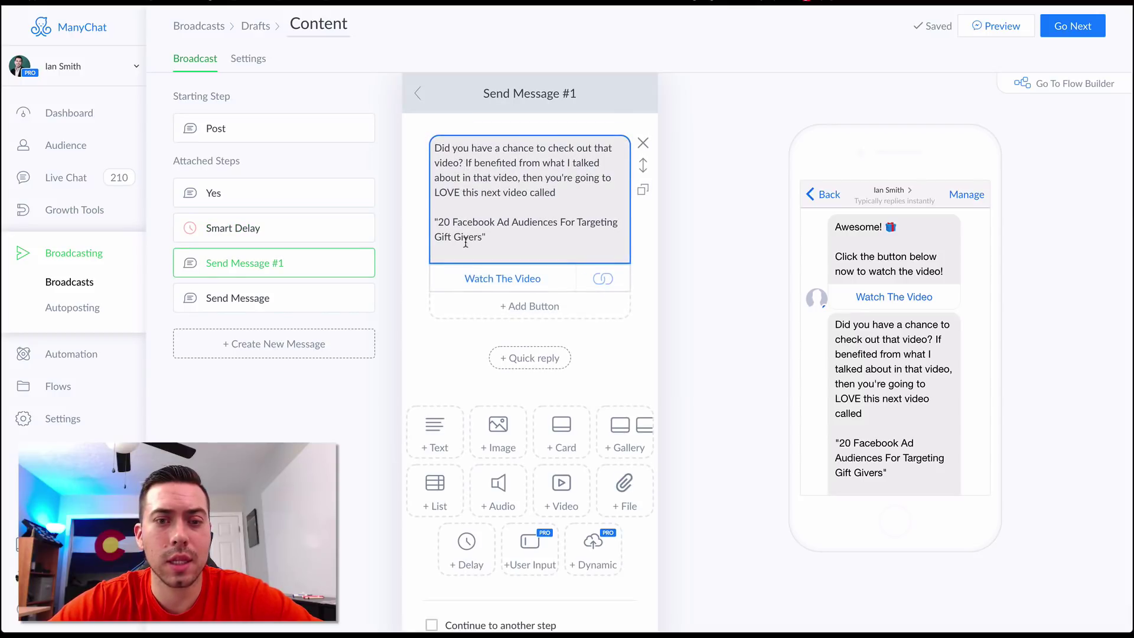
{"action": "left_click", "coordinate": [496, 247]}
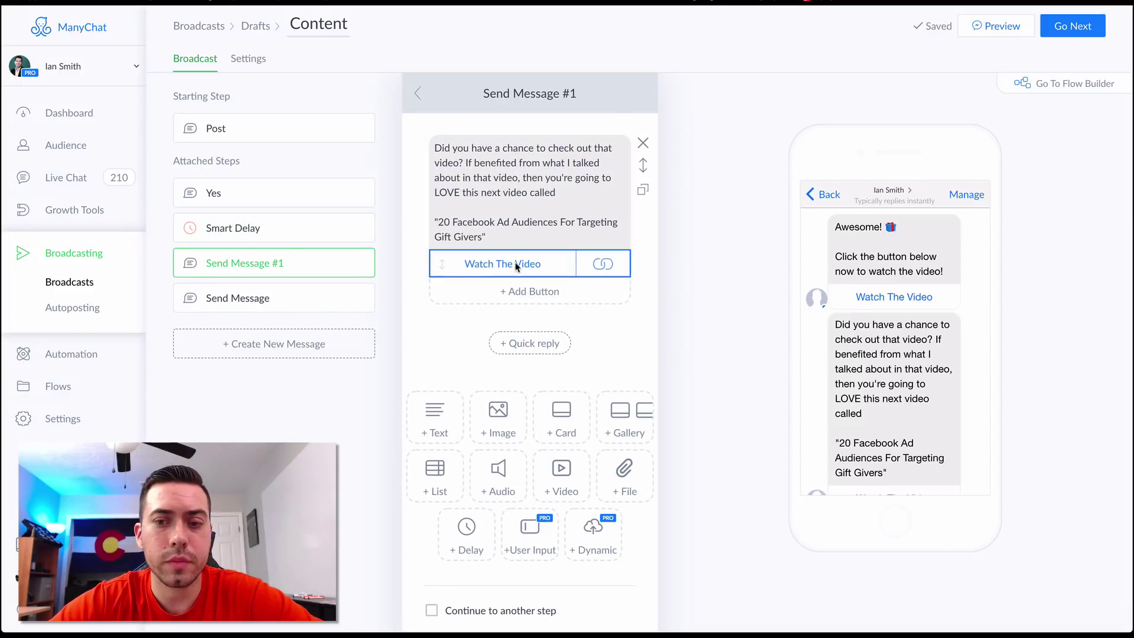
{"action": "left_click", "coordinate": [504, 264]}
{"action": "left_click", "coordinate": [736, 523]}
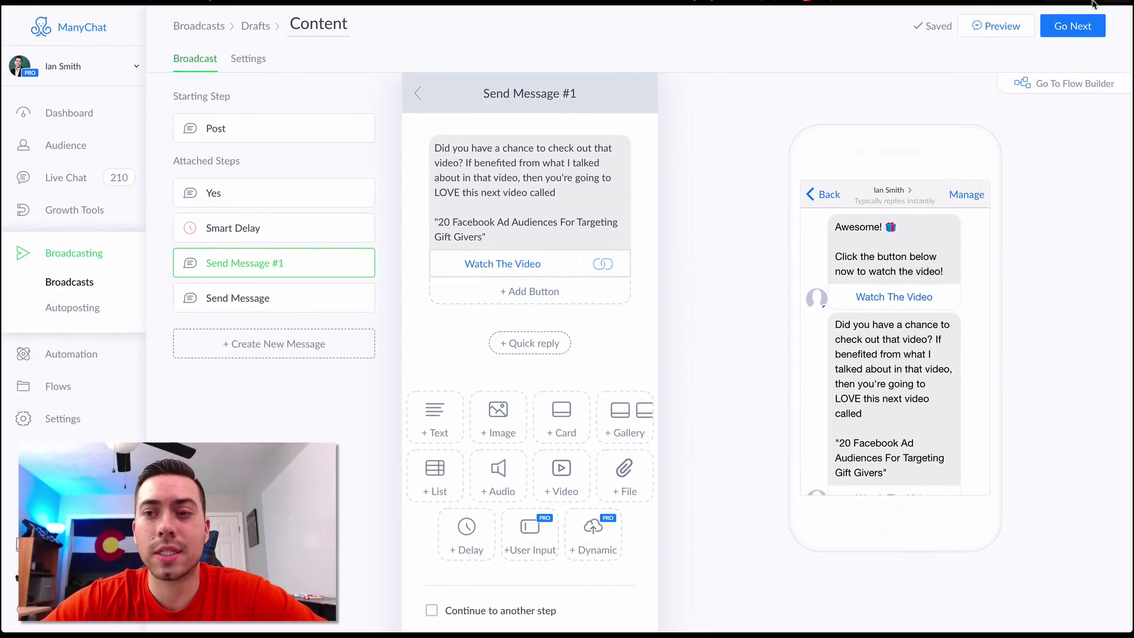
In sending settings, add then remove a 'Tag is Clicked YT Video Link' condition, targeting all 1722 users.
{"action": "left_click", "coordinate": [1090, 30]}
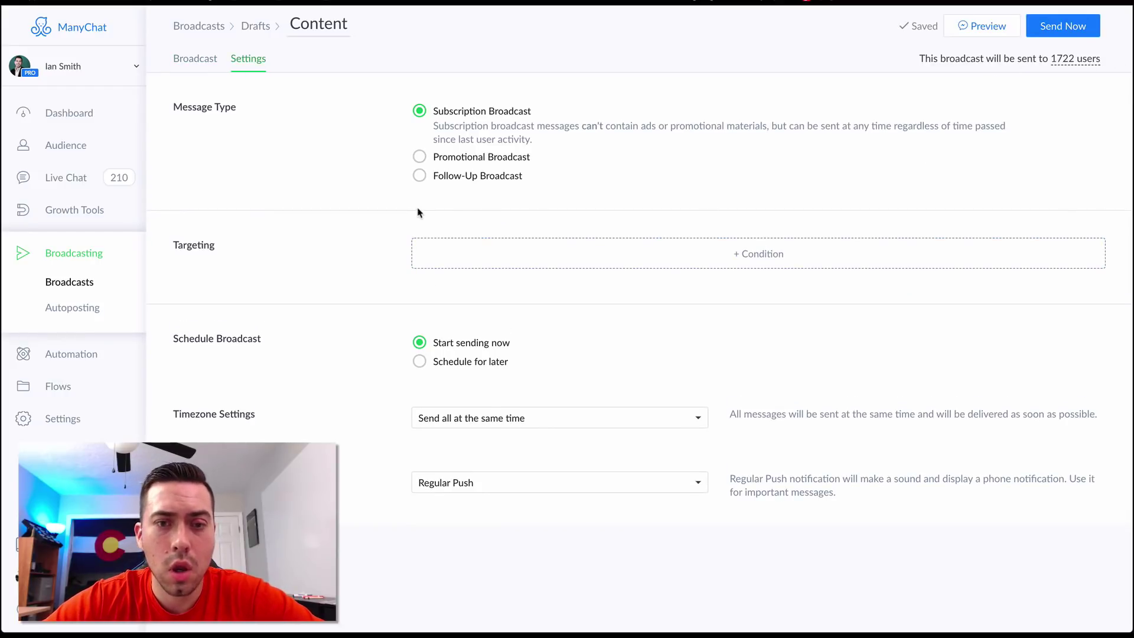
{"action": "left_click", "coordinate": [745, 264]}
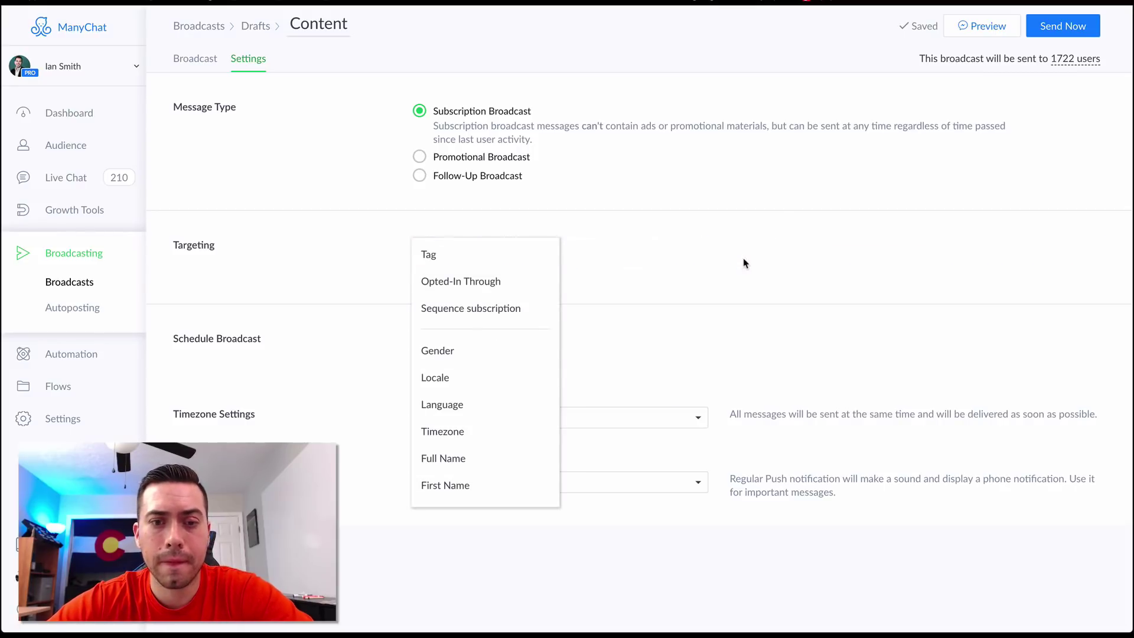
{"action": "left_click", "coordinate": [436, 255]}
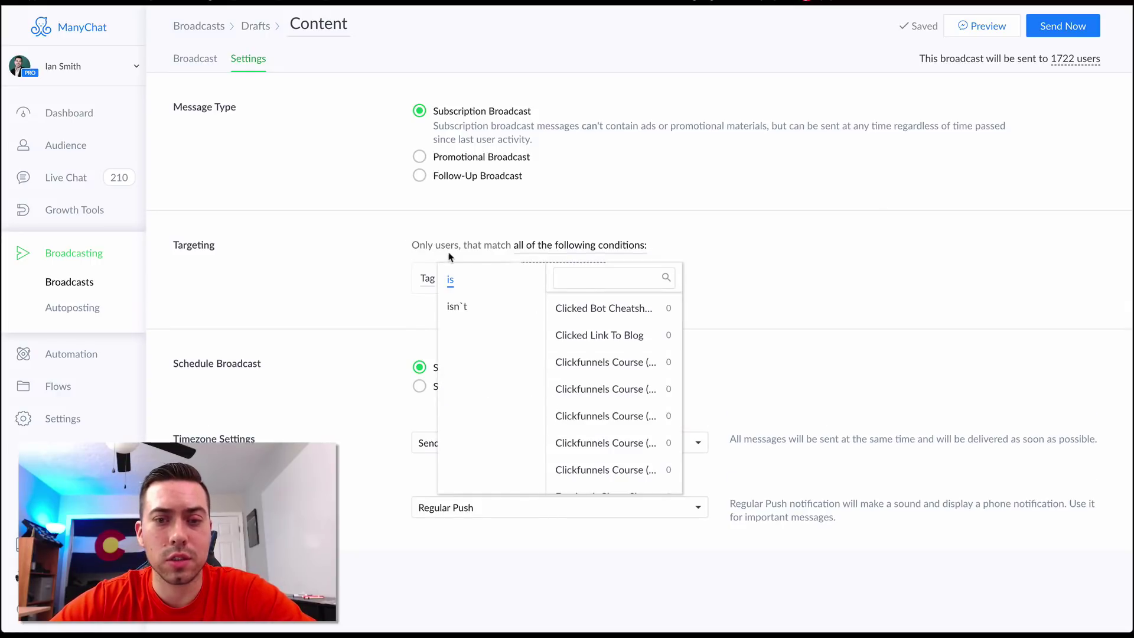
{"action": "left_click", "coordinate": [589, 284]}
{"action": "type", "text": "clicke"}
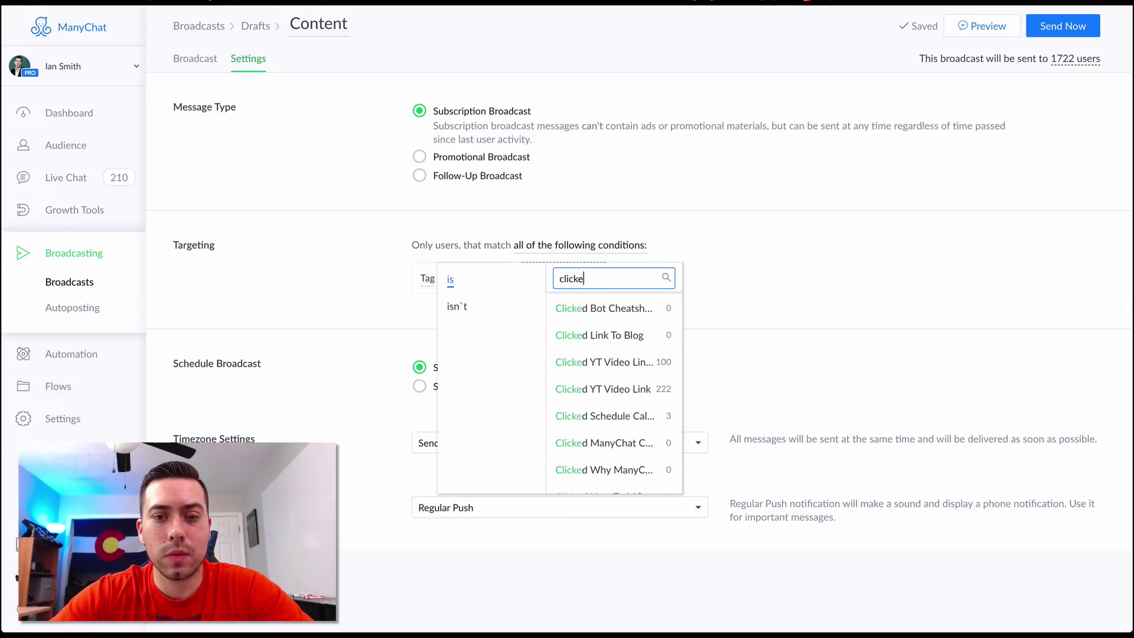
{"action": "type", "text": "d YT"}
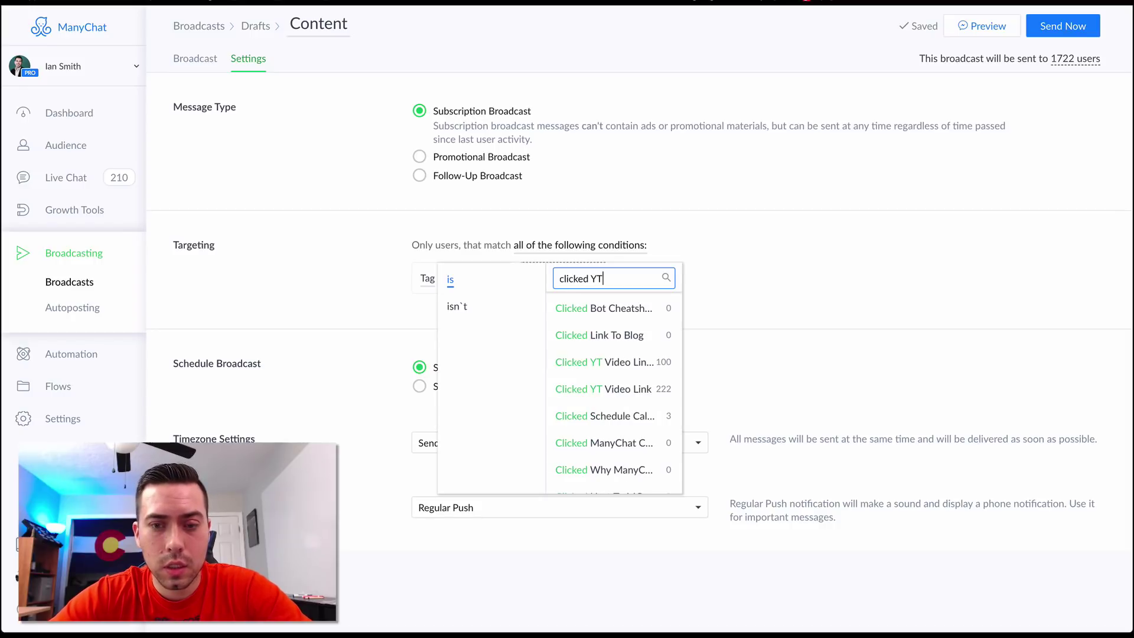
{"action": "left_click", "coordinate": [603, 392]}
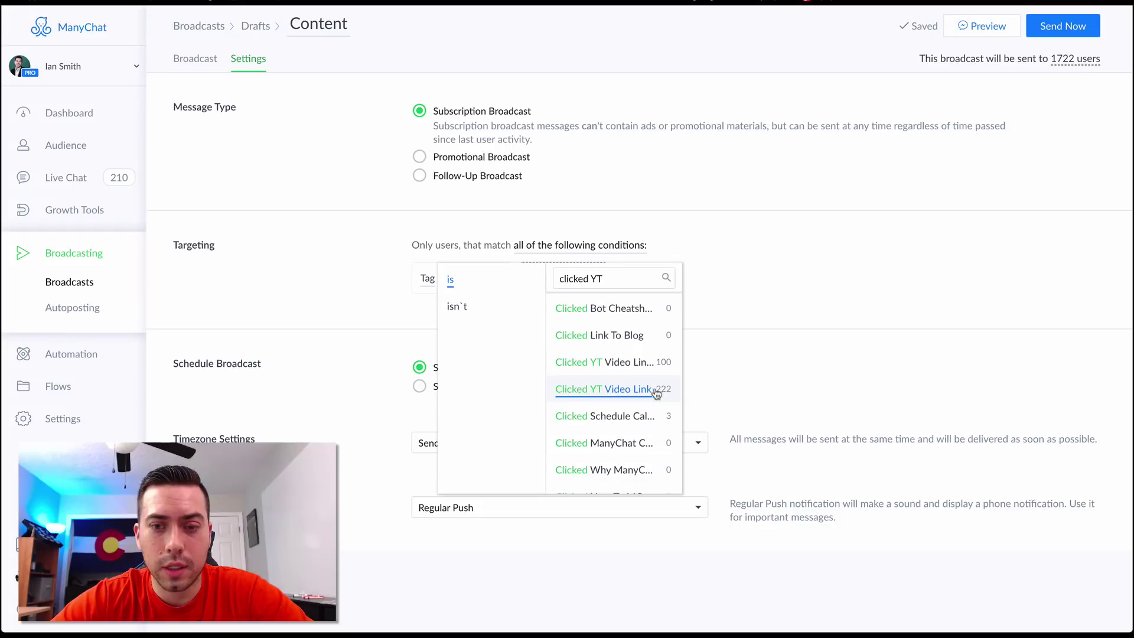
{"action": "left_click", "coordinate": [745, 365]}
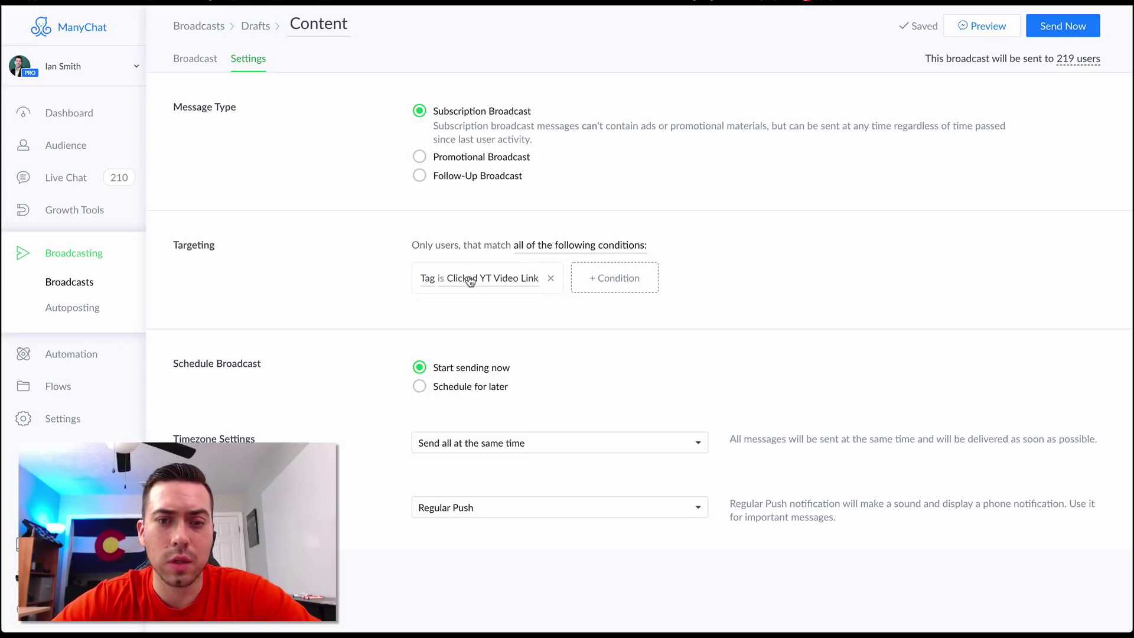
{"action": "left_click", "coordinate": [551, 279]}
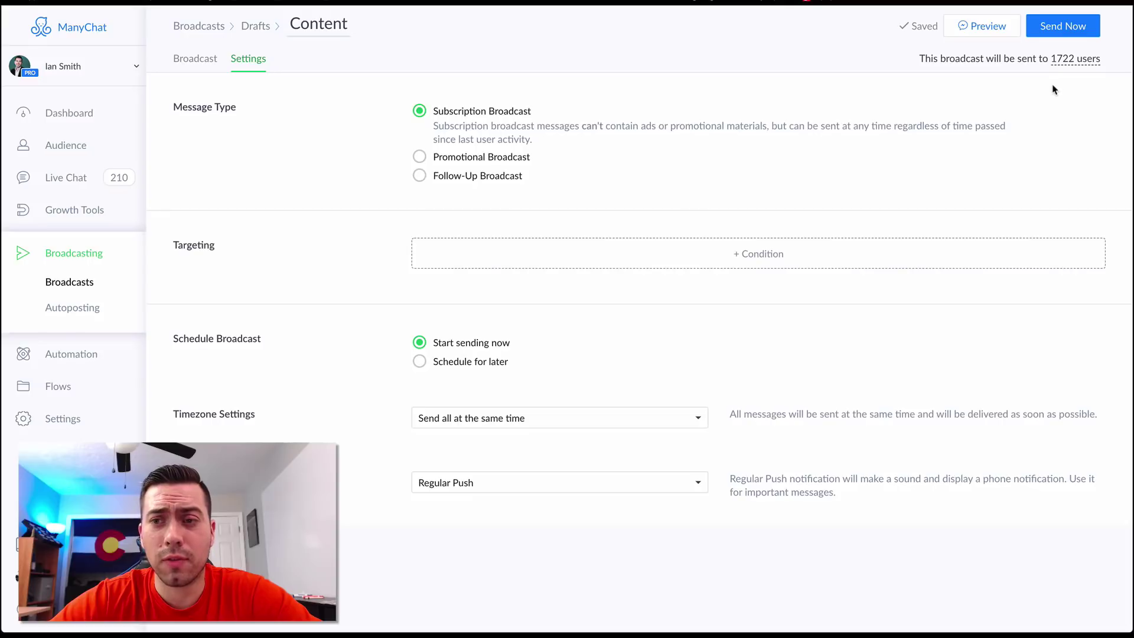